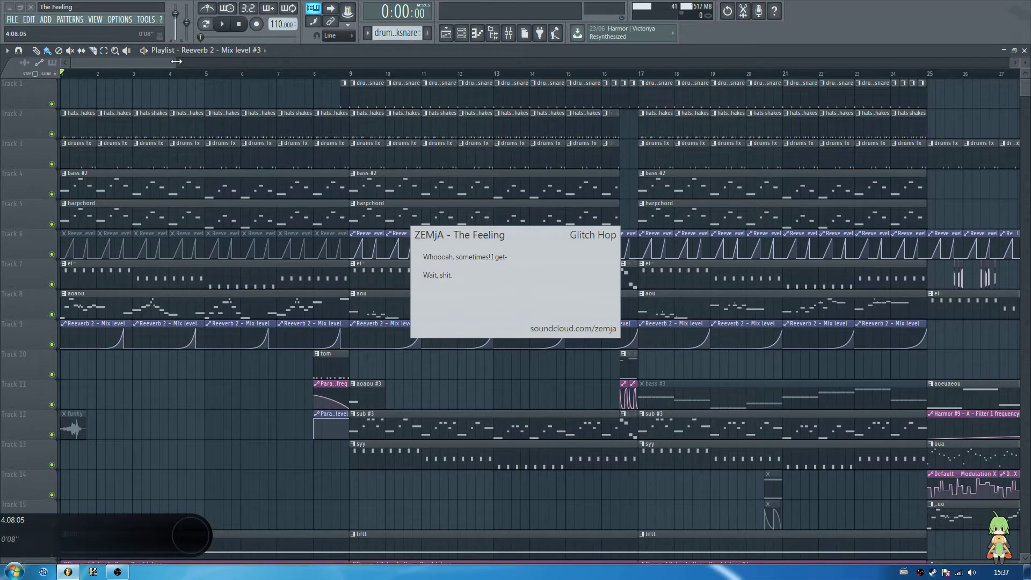
left_click_drag(175, 61, 769, 103)
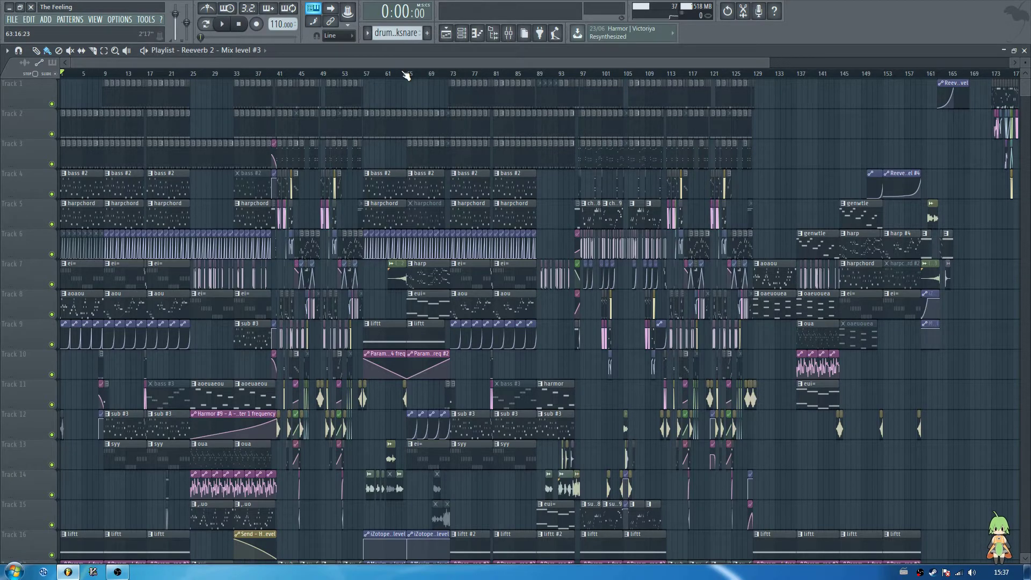
scroll(404, 72, "up", 4)
left_click_drag(407, 63, 213, 69)
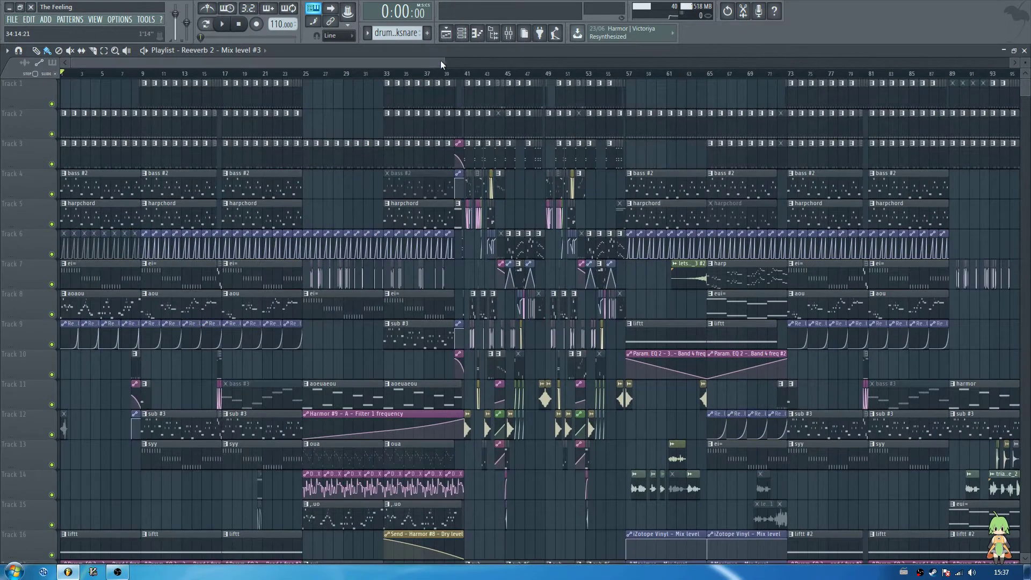
left_click_drag(441, 62, 361, 62)
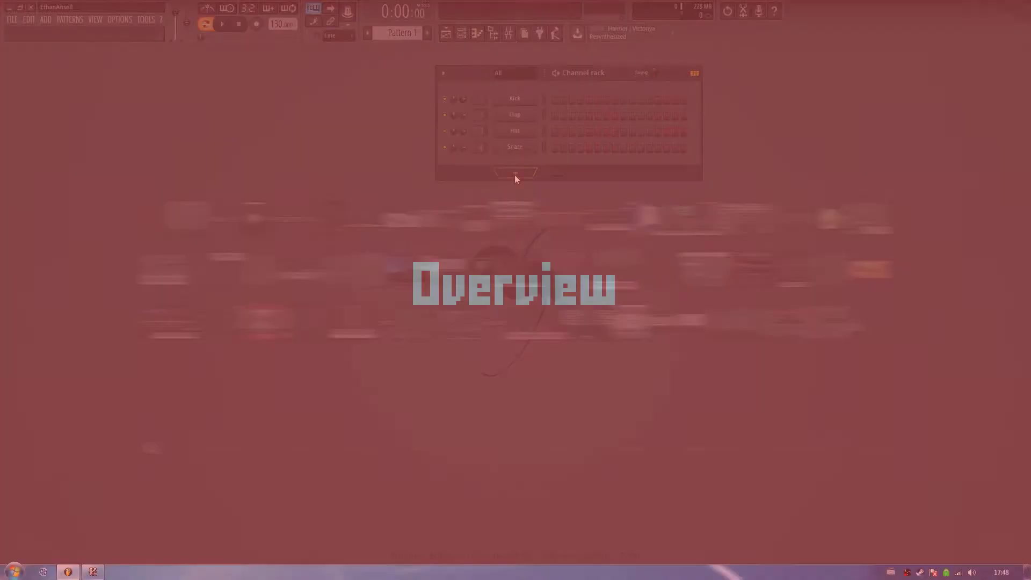
Add a Harmor channel with its frequency multiplier at 8 and its global pitch lowered to -1200 cents
key("F8")
left_click(583, 271)
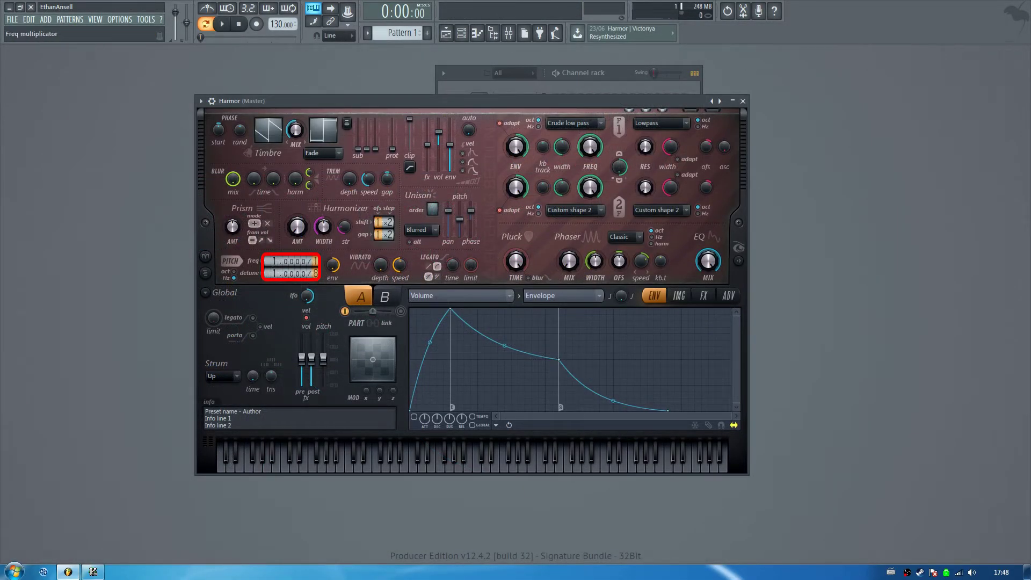
left_click_drag(275, 263, 276, 248)
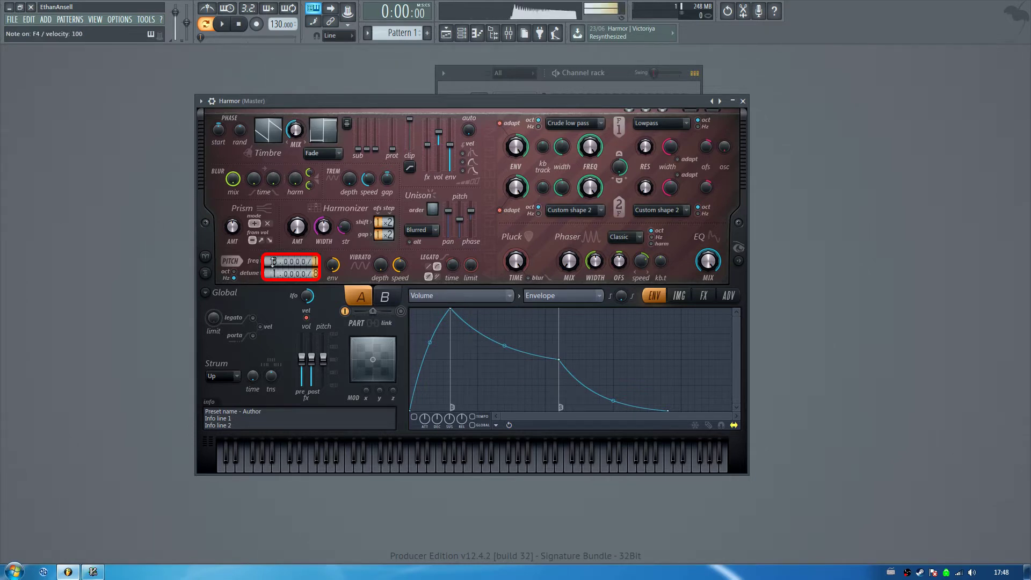
left_click_drag(323, 358, 323, 362)
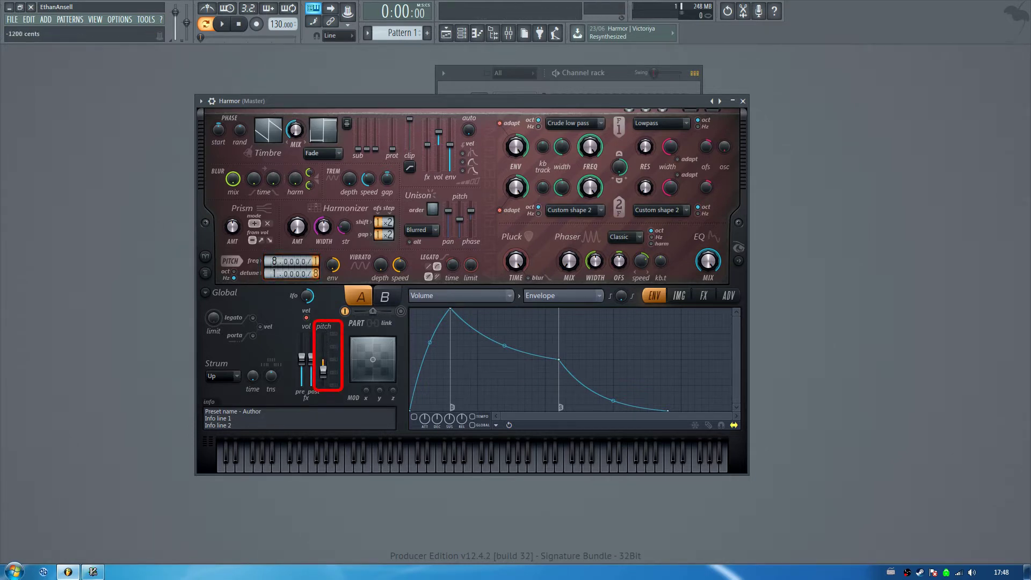
key("v")
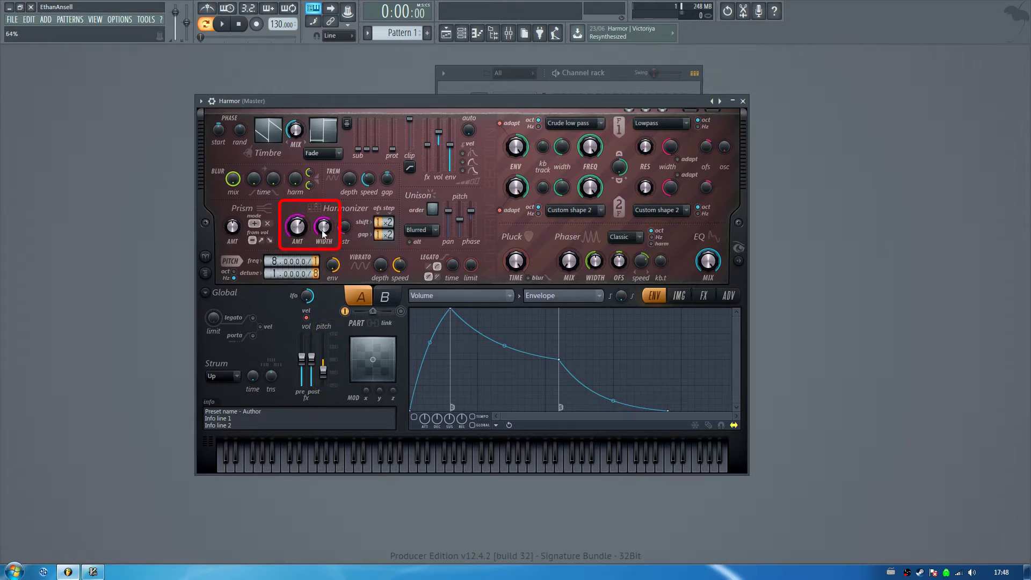
Enable an envelope on Harmor's Filter 1 frequency, shape it as a fast rise with a curved decay, and audition it
right_click(594, 151)
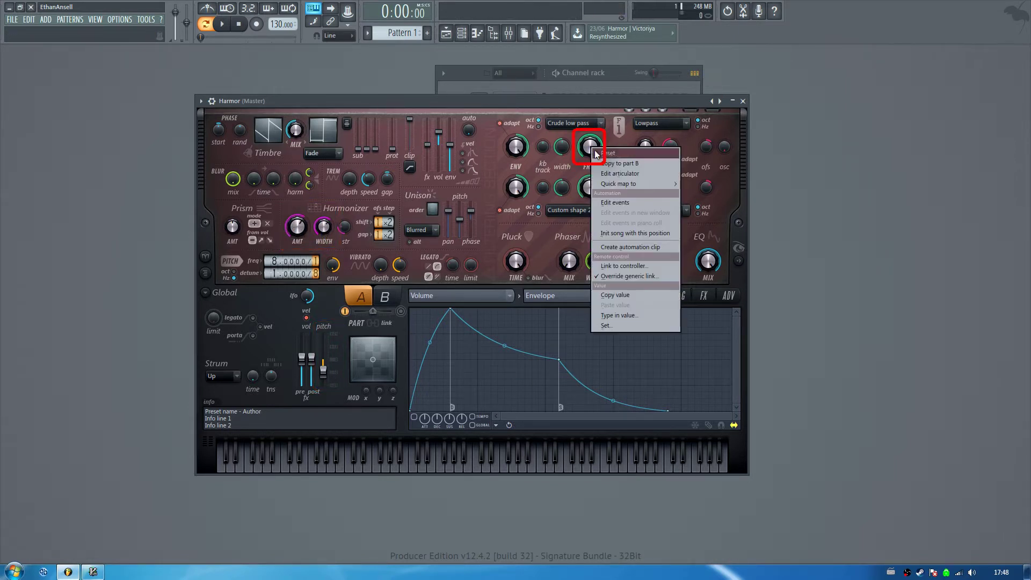
left_click(612, 174)
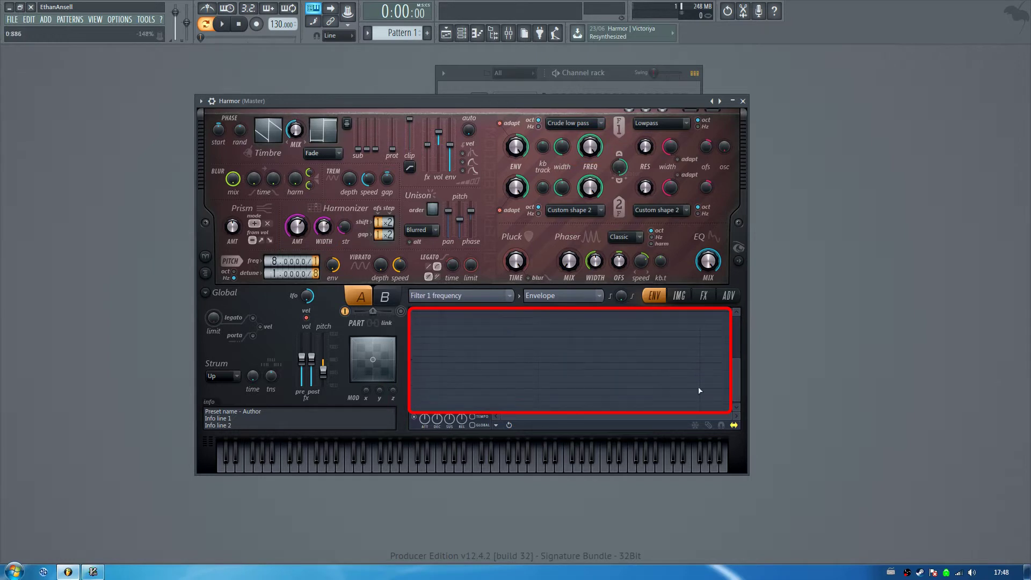
left_click(414, 417)
left_click_drag(476, 401, 475, 398)
key("v")
key("v")
key("v")
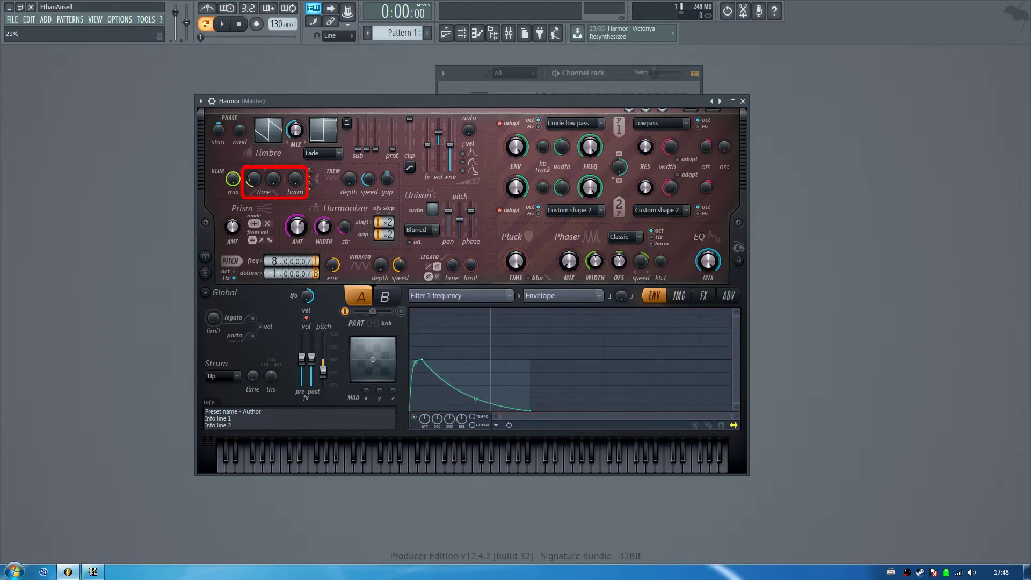
Raise Harmor's time and harmonic blur amounts and audition the result with a few notes
left_click_drag(295, 188, 296, 171)
key("v")
key("v")
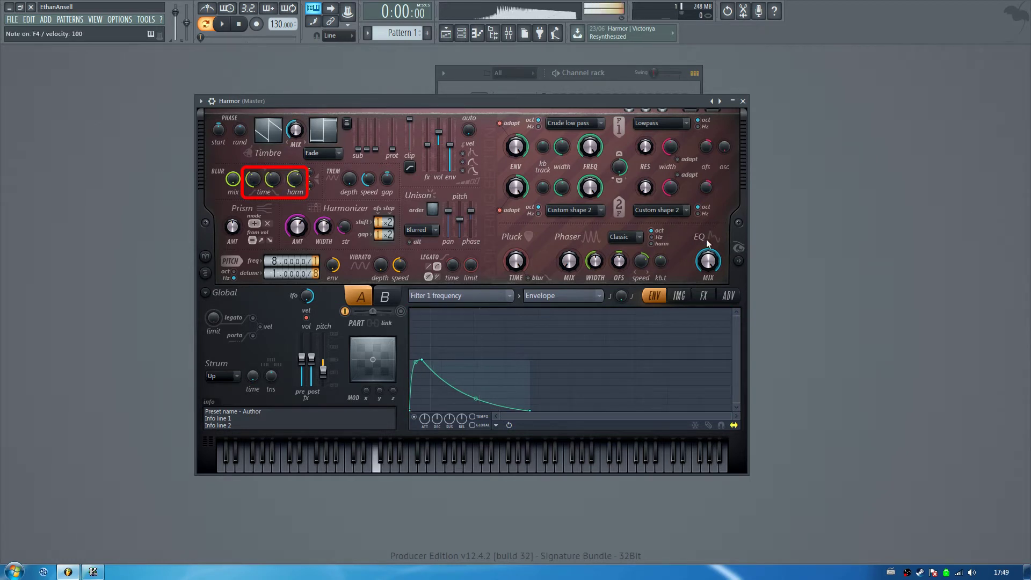
key("n")
Raise the phaser mix, set the phaser width to about 26%, and play test notes
left_click_drag(568, 261, 568, 250)
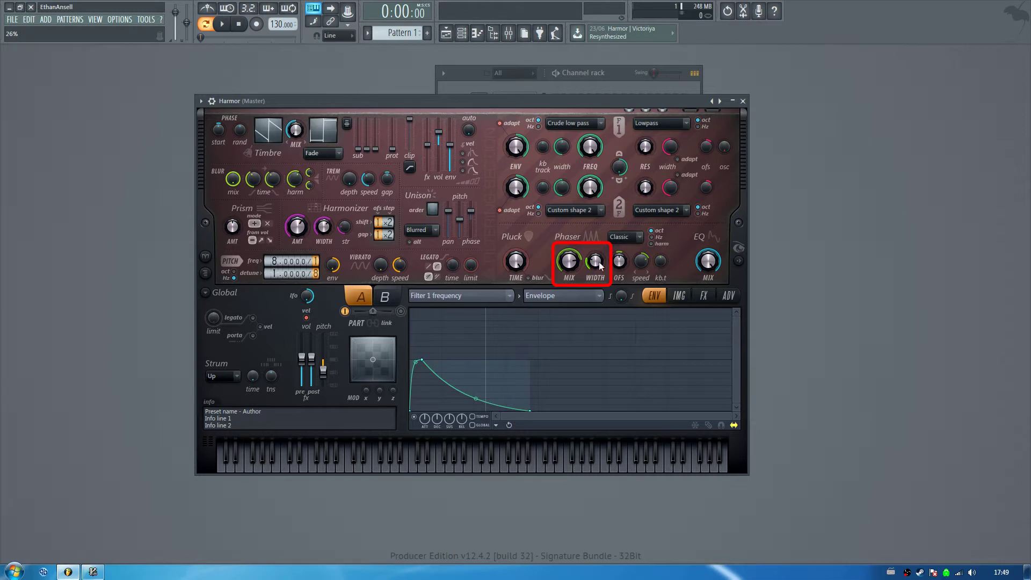
key("b")
key("x")
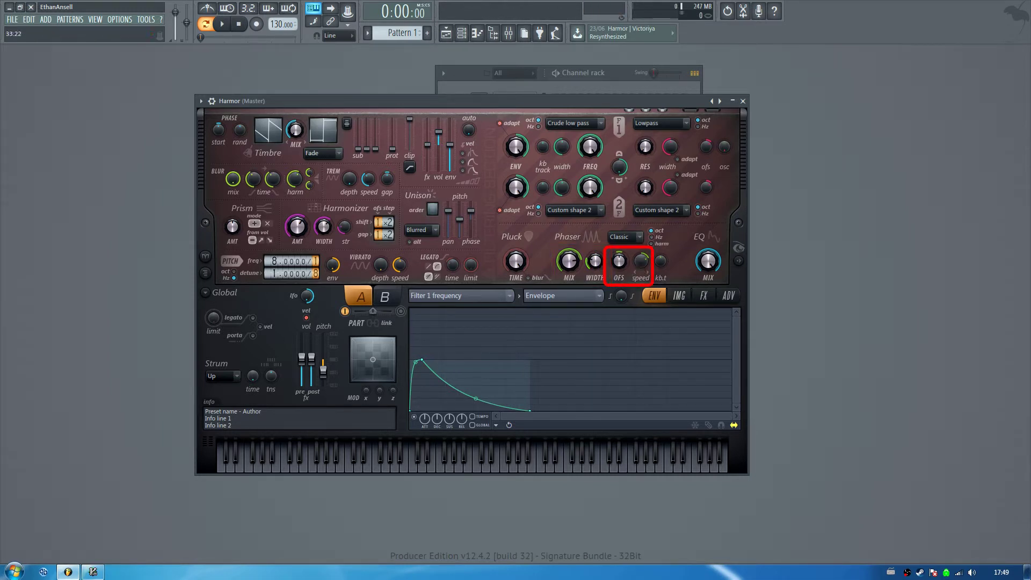
Enable the phaser offset envelope and shape it as a straight downward slope
right_click(618, 261)
left_click(626, 276)
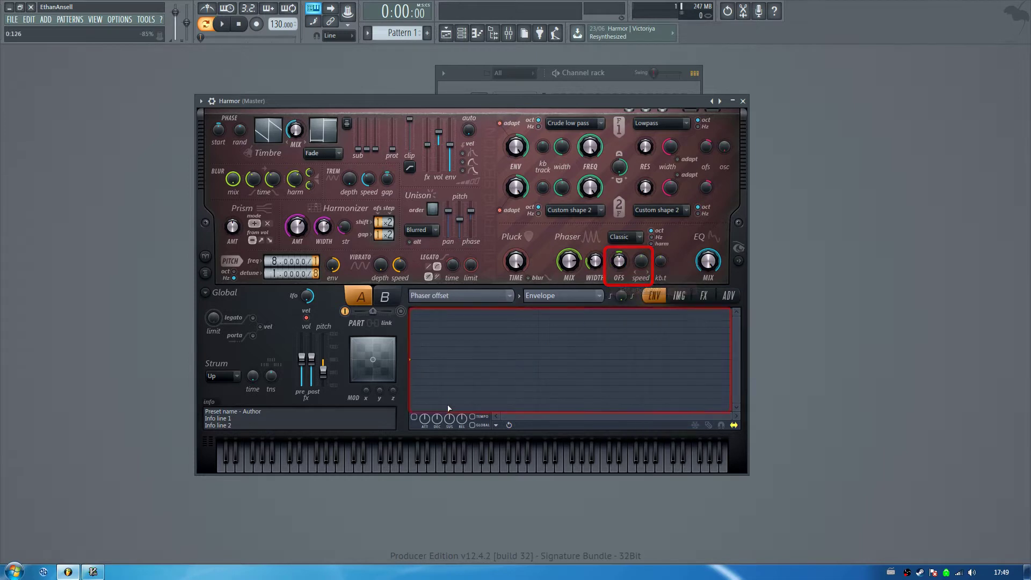
left_click(422, 417)
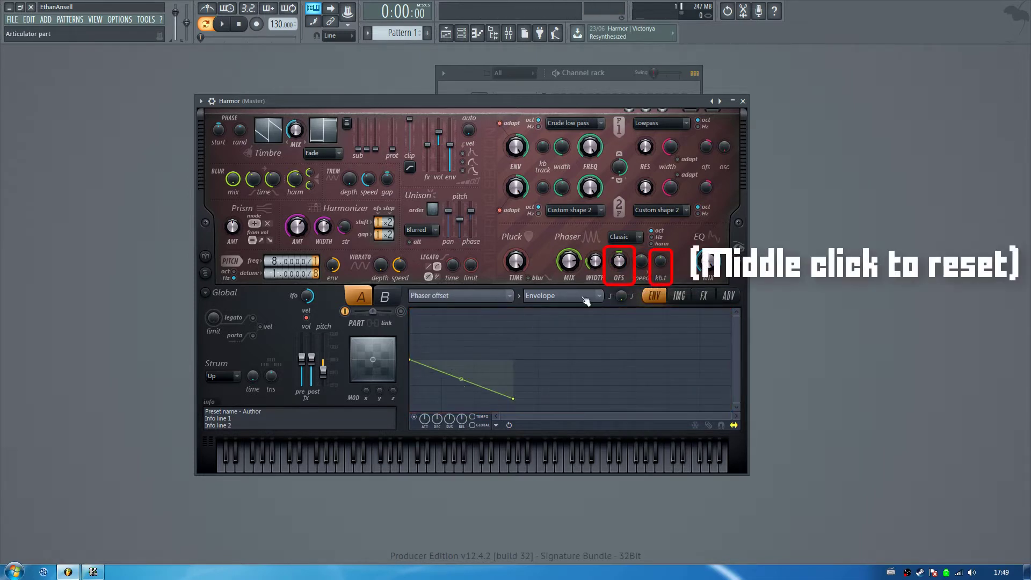
Lower the phaser offset amount and audition the phaser movement with repeated notes
left_click_drag(619, 268, 620, 295)
key("v")
key("v")
key("v")
key("v")
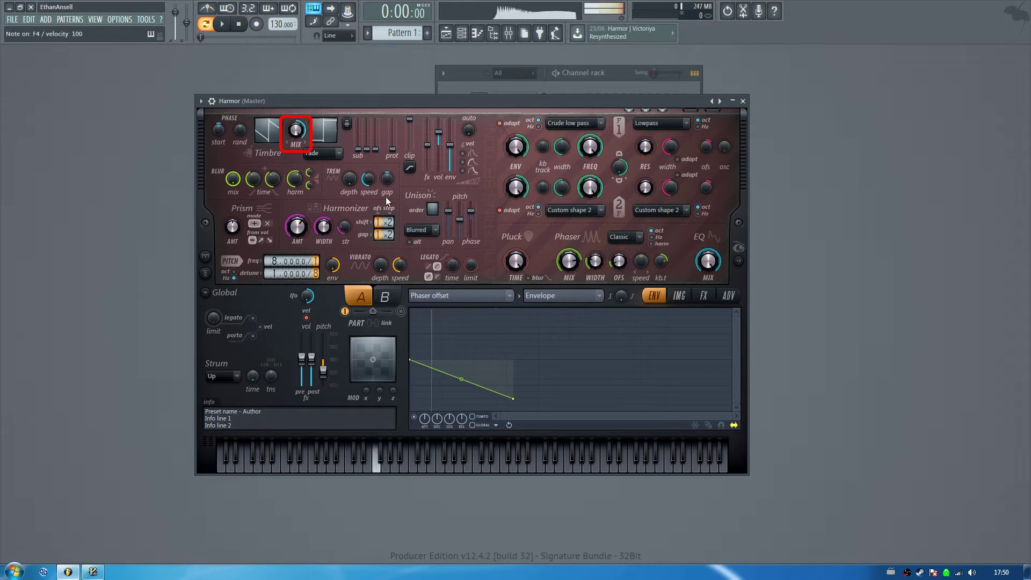
Set Harmor's distortion type to Log, lower its amount, and raise the asymmetry and filter
left_click(703, 296)
left_click(490, 324)
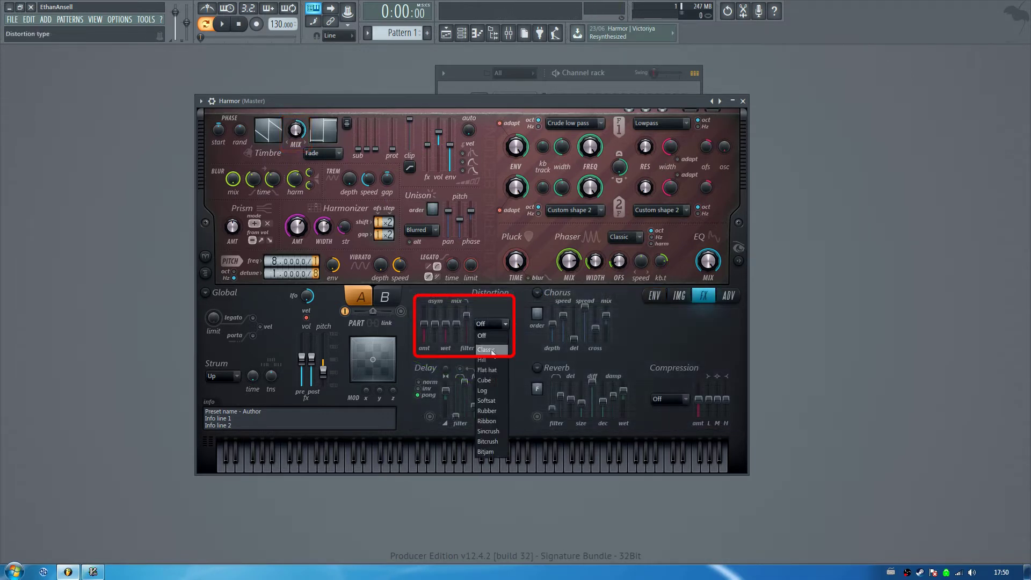
left_click(482, 390)
mouse_move(424, 324)
left_mouse_down()
mouse_move(424, 336)
mouse_move(436, 319)
left_mouse_up()
left_click_drag(424, 336, 467, 308)
key("v")
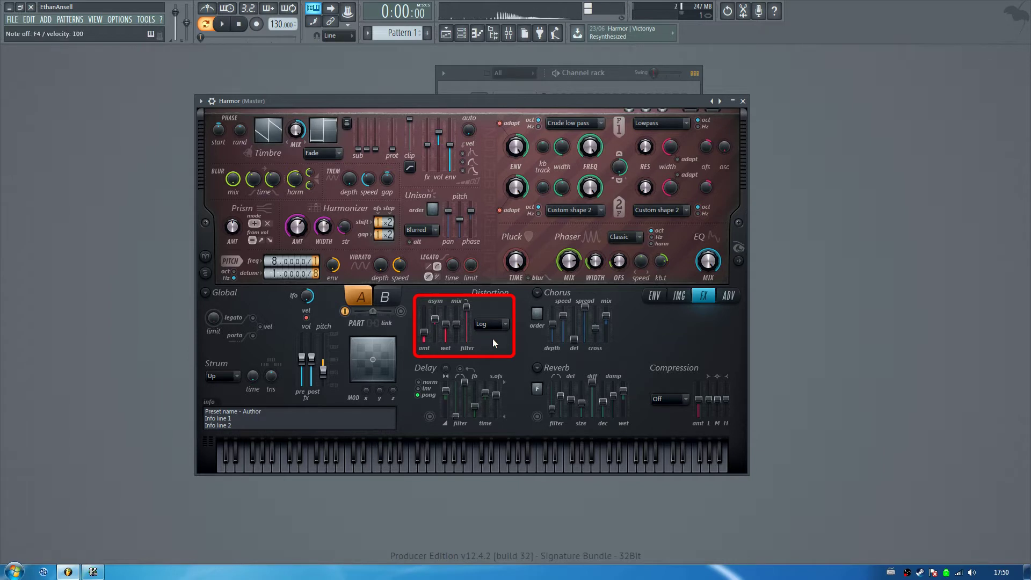
Set Harmor's compression type to Burning, with the amount at maximum and the mid and high bands slightly raised
left_click(678, 399)
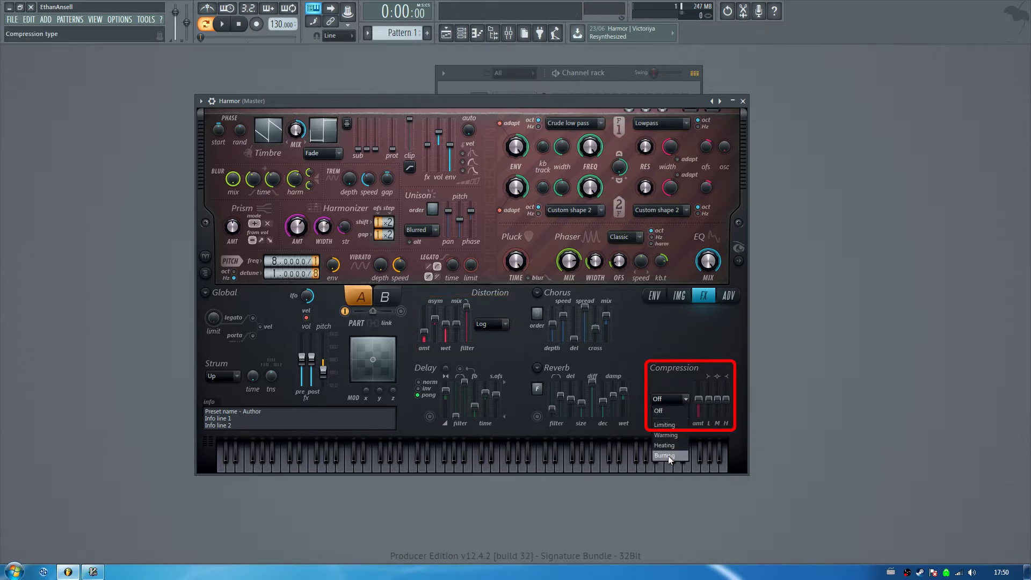
left_click_drag(698, 400, 698, 382)
left_click_drag(717, 400, 725, 395)
key("v")
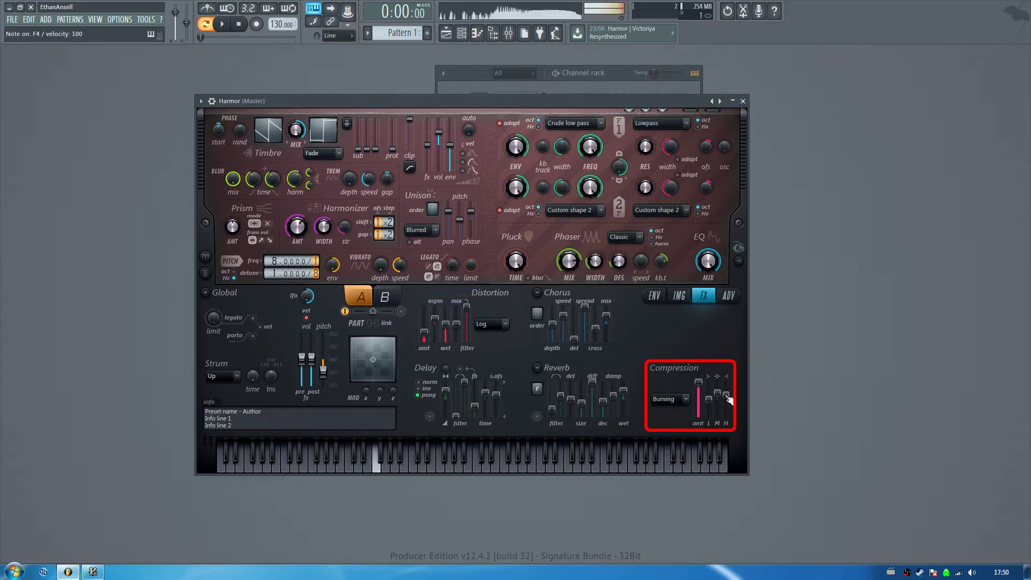
Route Harmor to mixer track 5 and load Fruity Flangus in that track's first effect slot
key("F9")
left_click(805, 295)
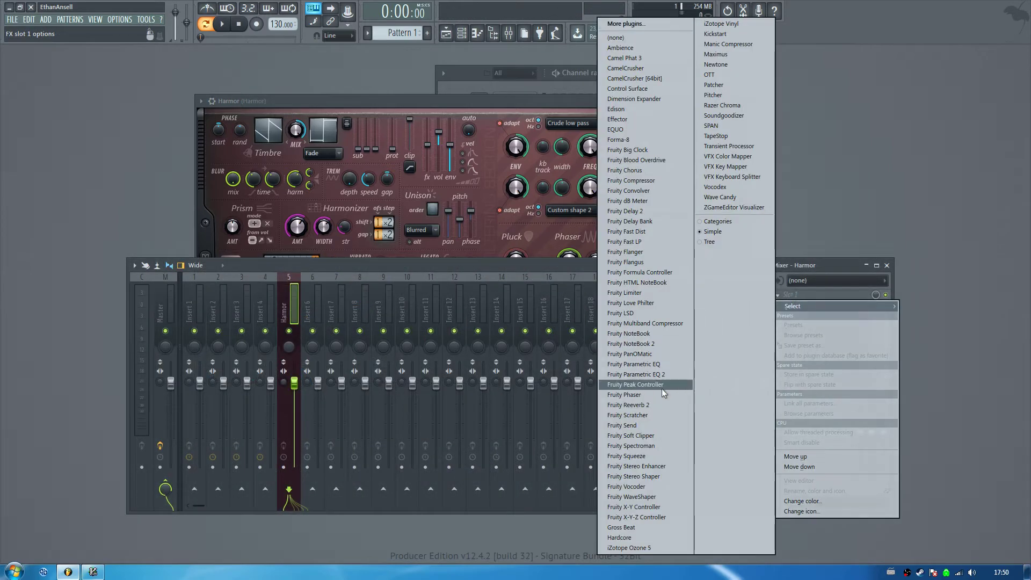
left_click(631, 262)
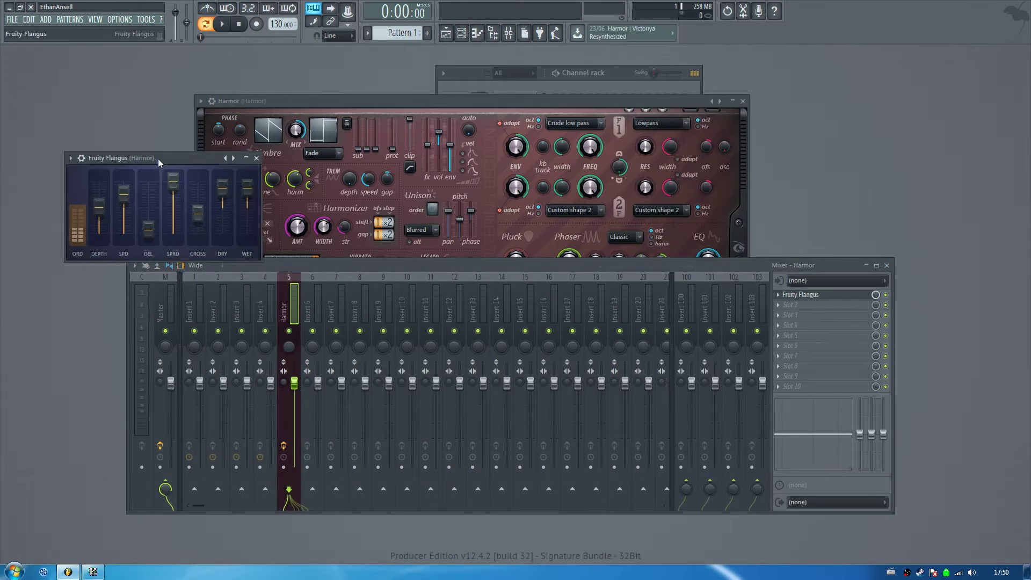
Raise the depth and dry level in Fruity Flangus and set its delay to about 47%
left_click_drag(161, 155, 519, 220)
left_click_drag(436, 294, 505, 271)
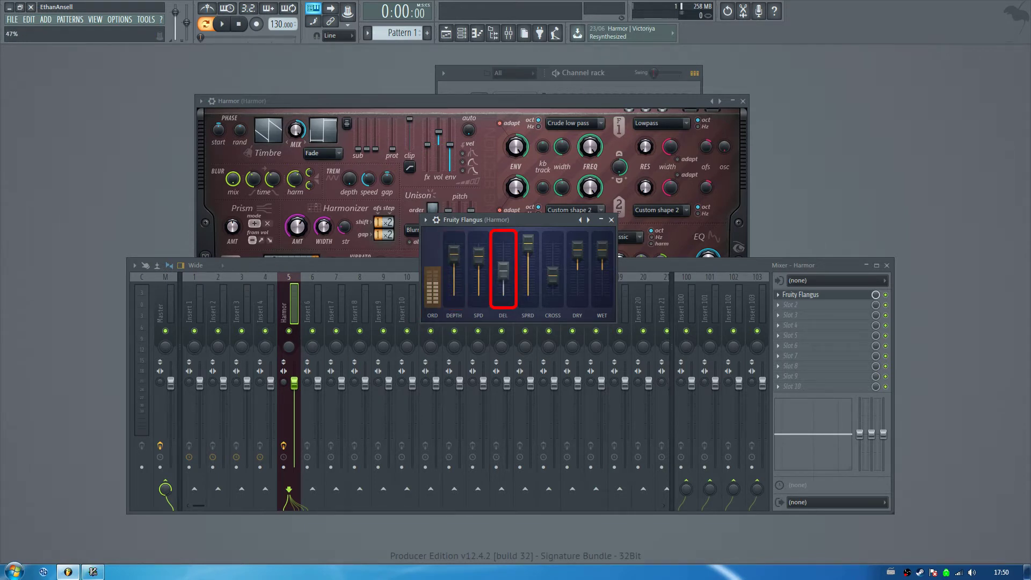
left_click_drag(579, 261, 579, 255)
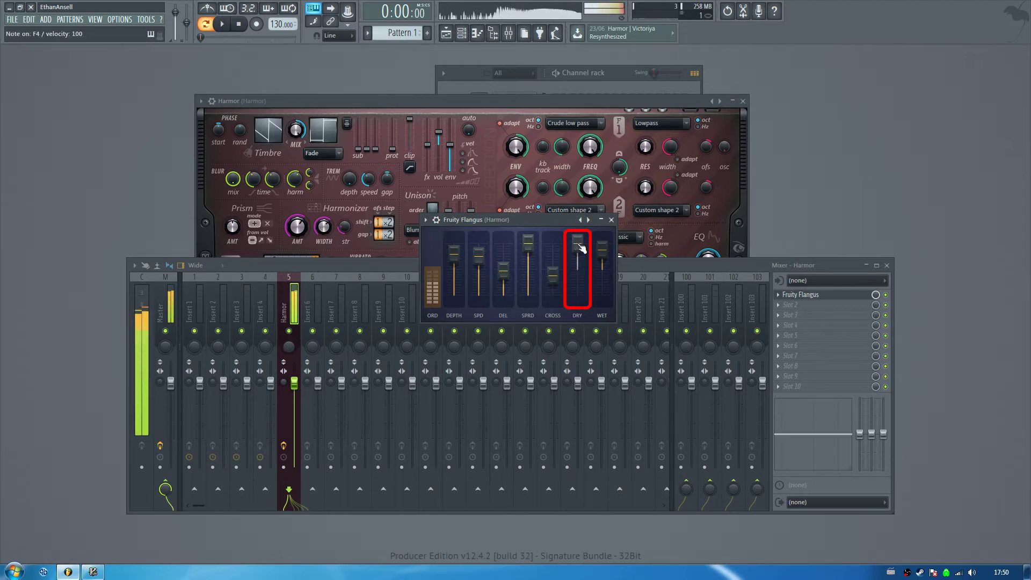
Load Fruity Reeverb 2 in the second effect slot of the Harmor mixer track
left_click(789, 304)
mouse_move(793, 316)
left_click(642, 405)
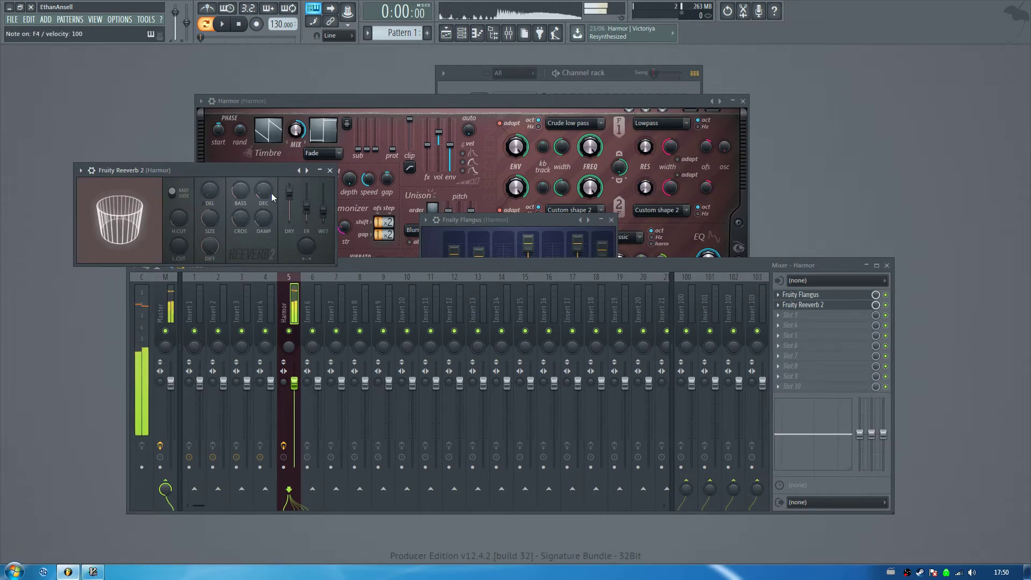
Load Fruity Parametric EQ 2 in the third effect slot, boosting bands 5 and 7 and cutting band 6
left_click(648, 374)
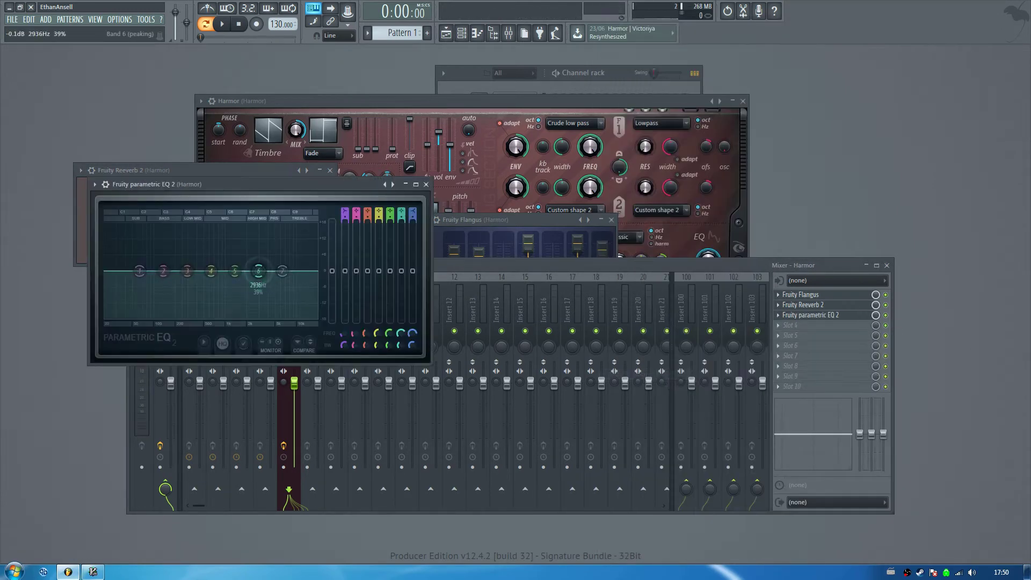
mouse_move(258, 272)
left_mouse_down()
mouse_move(260, 286)
mouse_move(268, 262)
mouse_move(236, 256)
mouse_move(262, 289)
left_mouse_up()
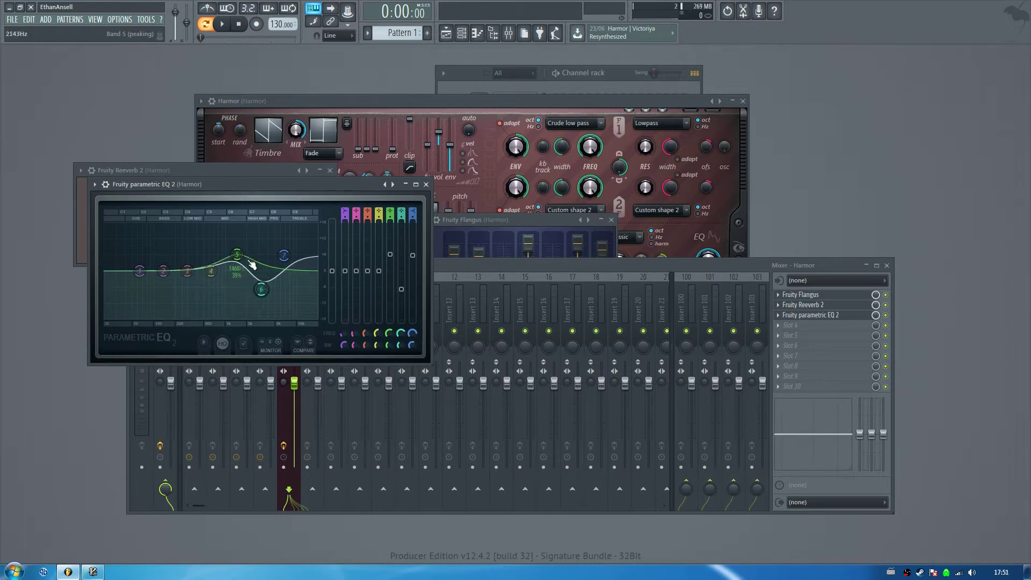
left_click_drag(235, 257, 231, 255)
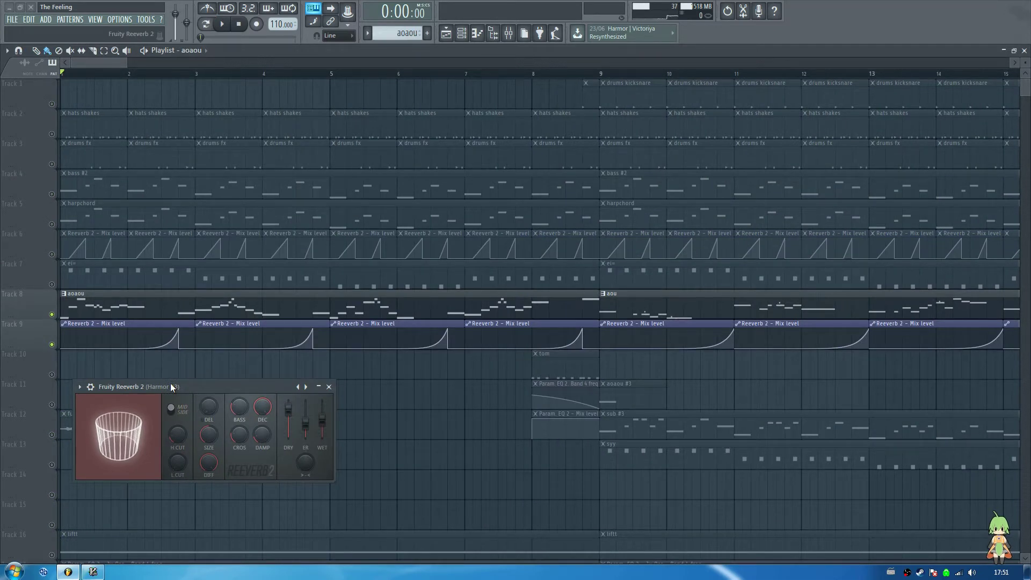
Play the soloed aoaou clips with their reverb automation, and the aoaou pattern on its own, in The Feeling
key("space")
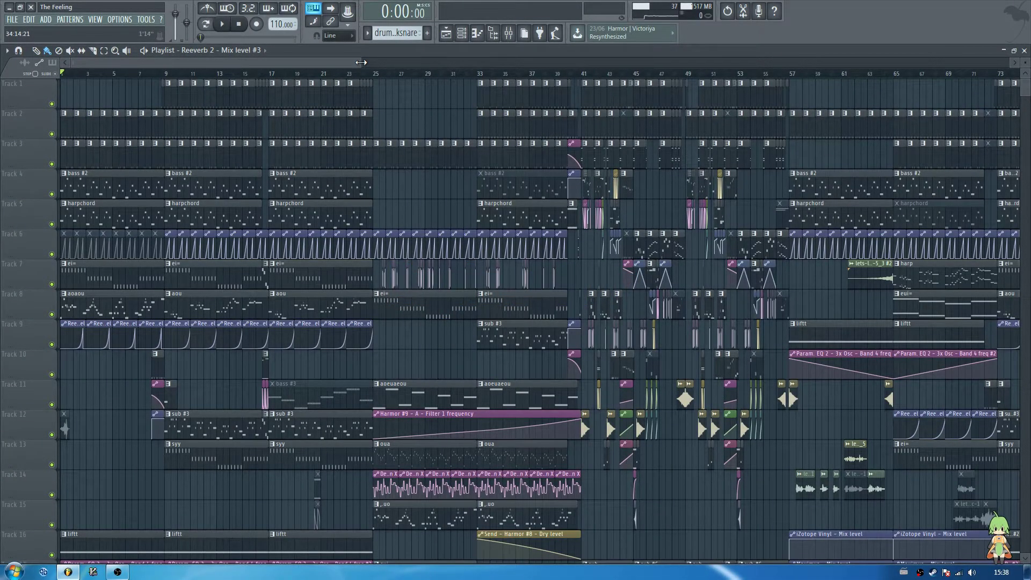
left_click_drag(359, 62, 175, 62)
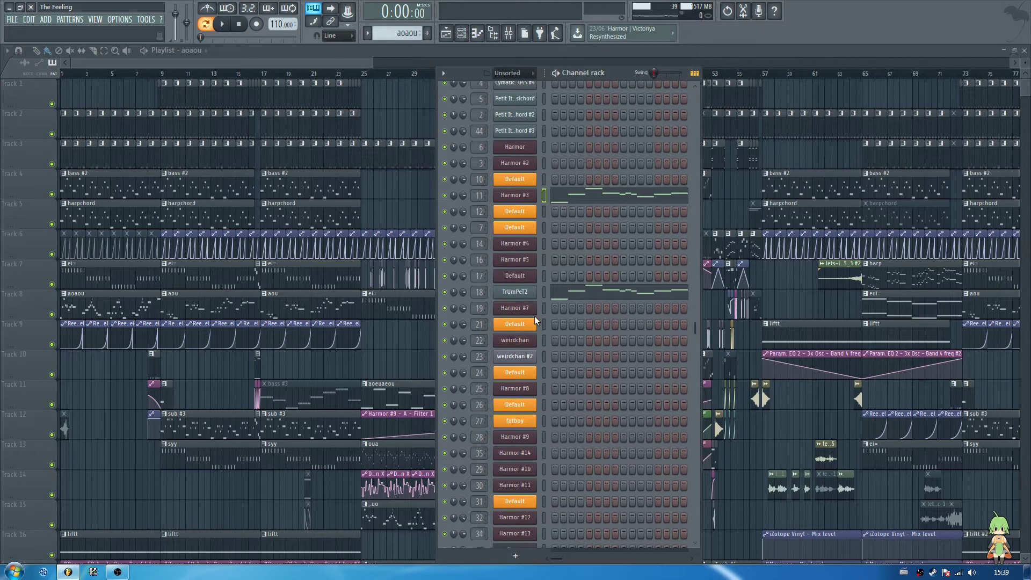
key("space")
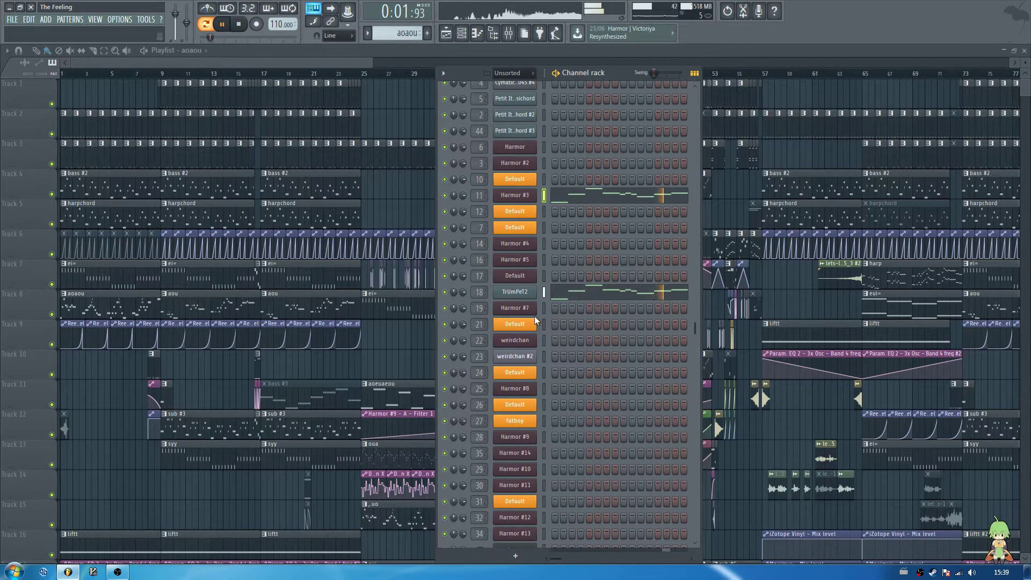
key("space")
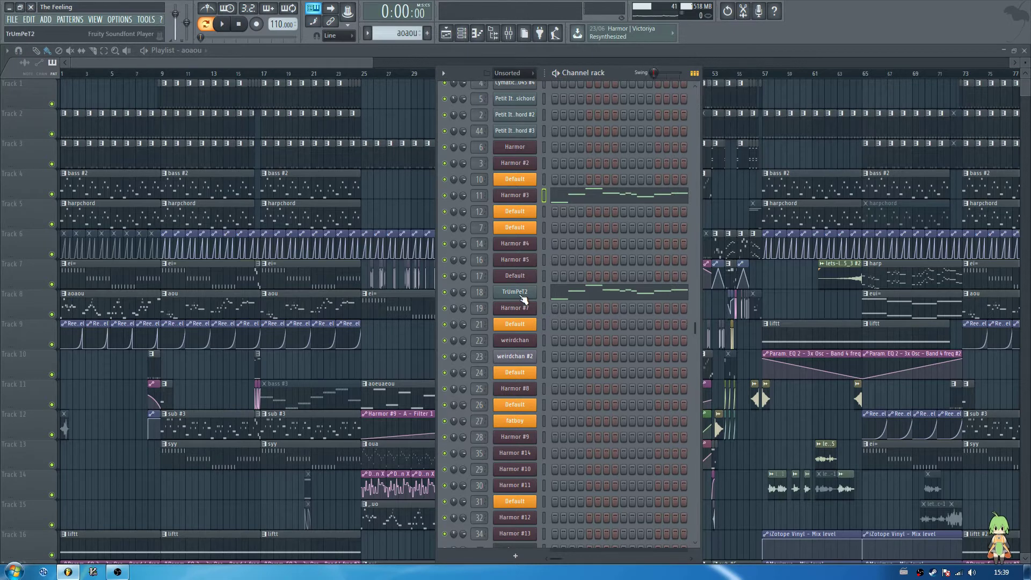
Examine the settings of the TrUmPeT2 and Harmor #3 channels used in the aoaou pattern
left_click(521, 293)
left_click_drag(189, 202, 243, 174)
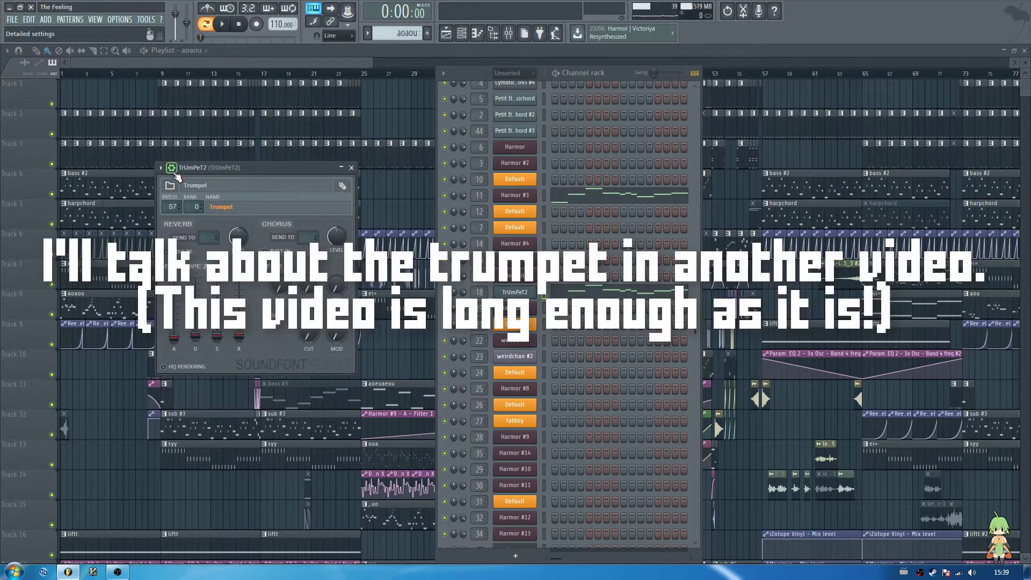
left_click(352, 168)
left_click(507, 195)
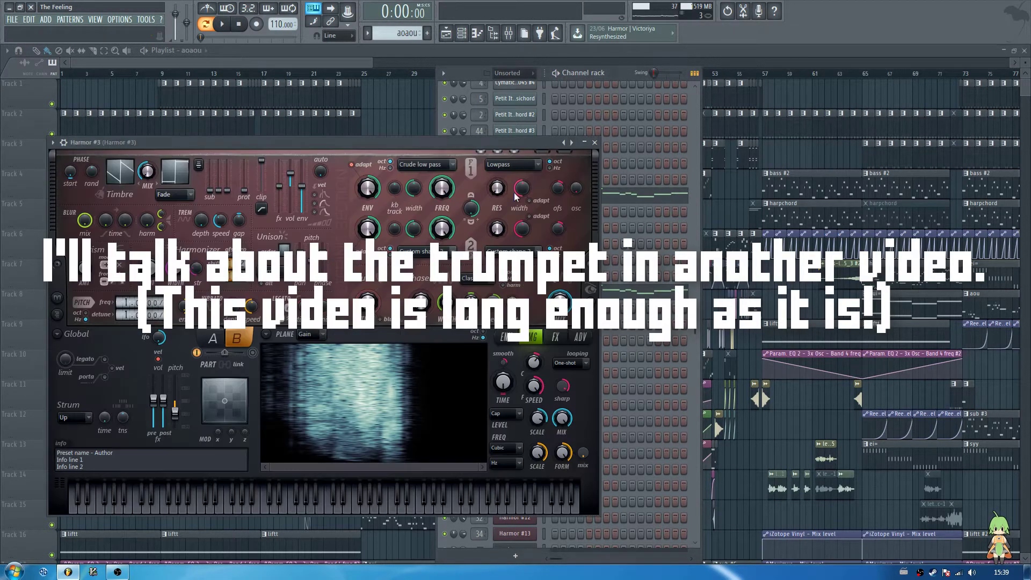
left_click(594, 142)
Add a new Harmor channel to the channel rack and place its window in clear view
scroll(563, 313, "down", 10)
left_click(511, 559)
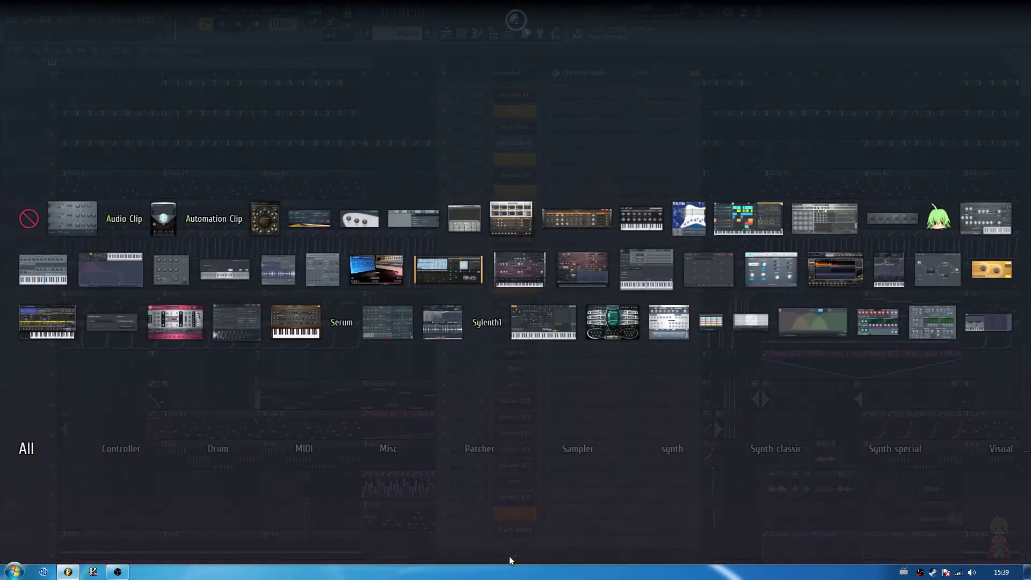
type("harmor")
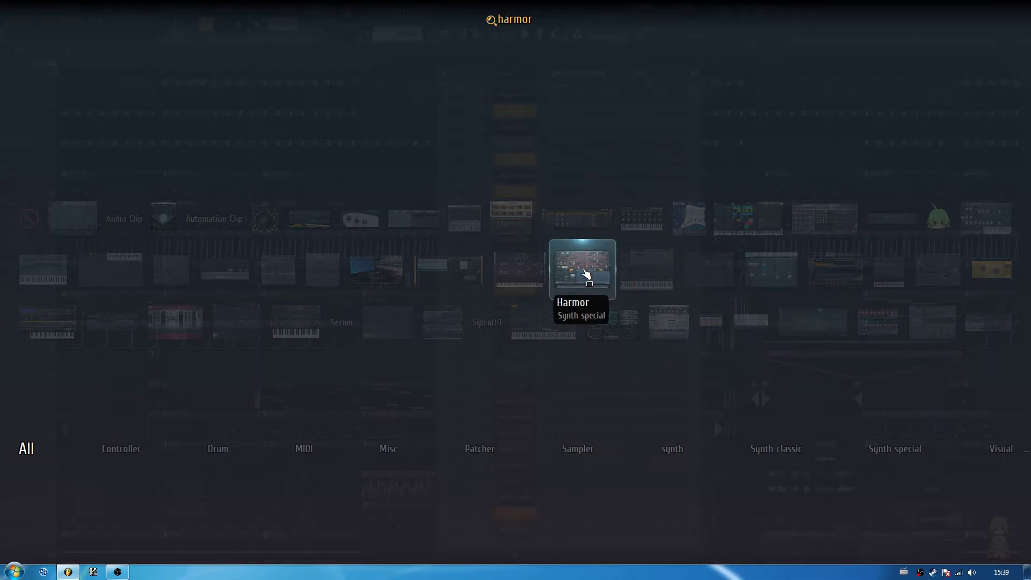
left_click(586, 275)
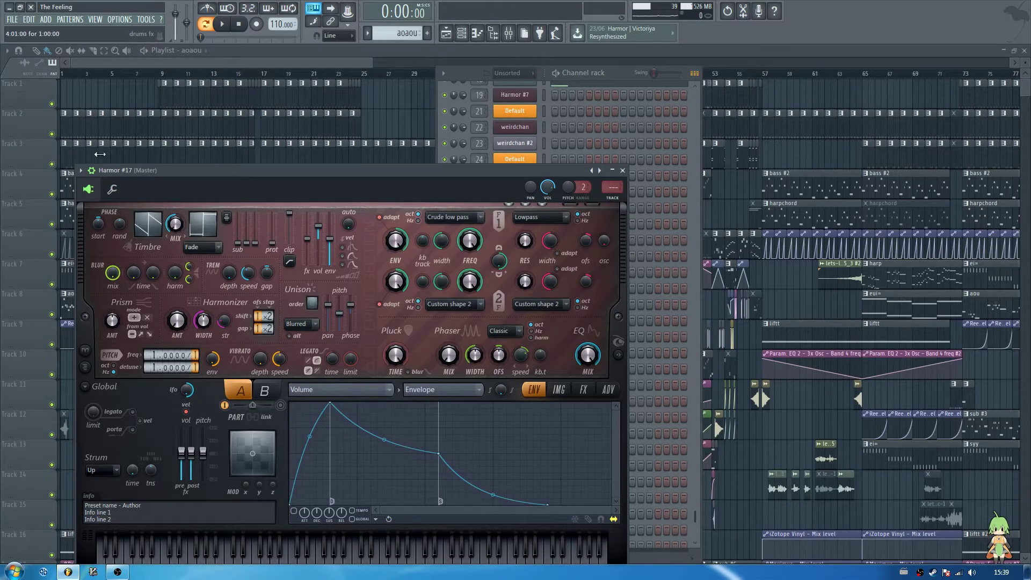
left_click_drag(117, 173, 274, 102)
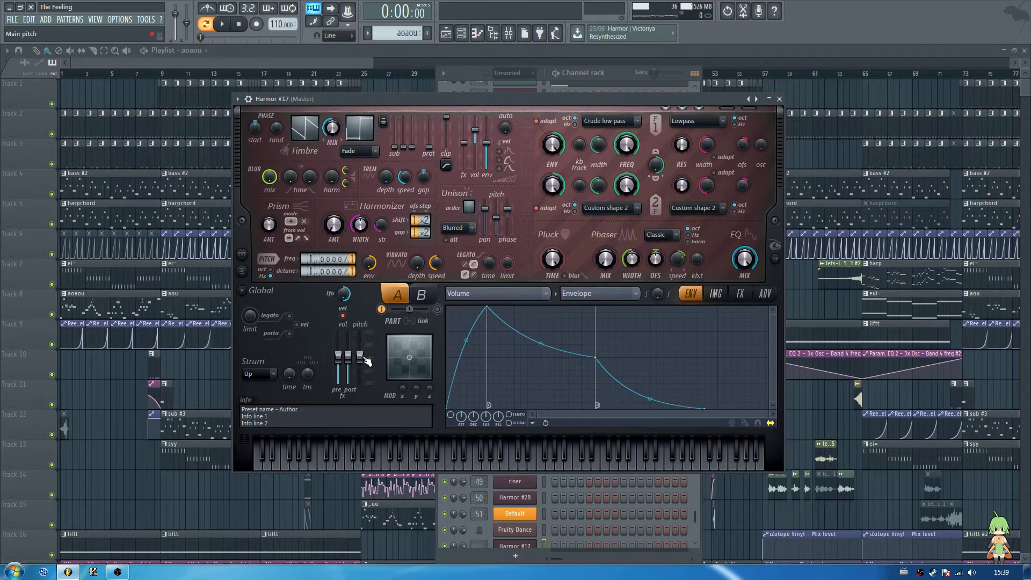
Lower the new Harmor's main pitch slider and show its spectral display
left_click_drag(366, 359, 365, 371)
left_click(775, 259)
left_click_drag(507, 98, 491, 112)
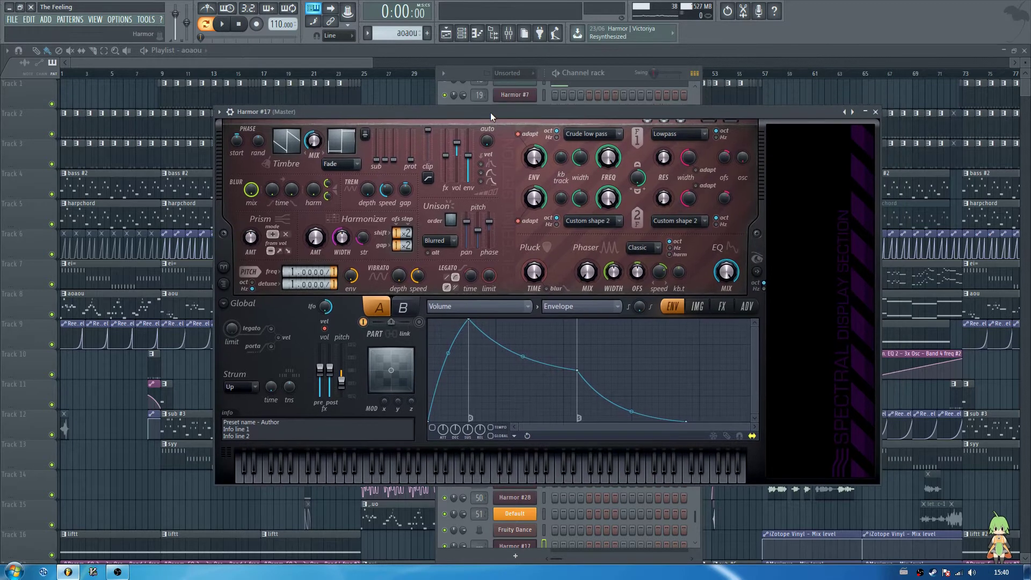
Try different Harmor pitch frequency and detune ratios, such as 1.0000/3, while playing notes
left_click_drag(333, 288, 332, 282)
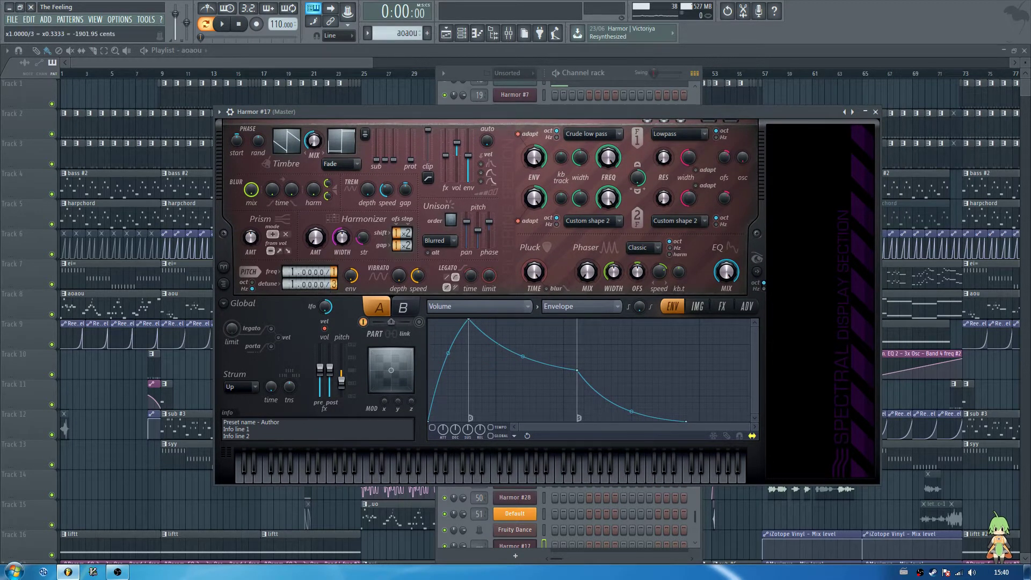
key("v")
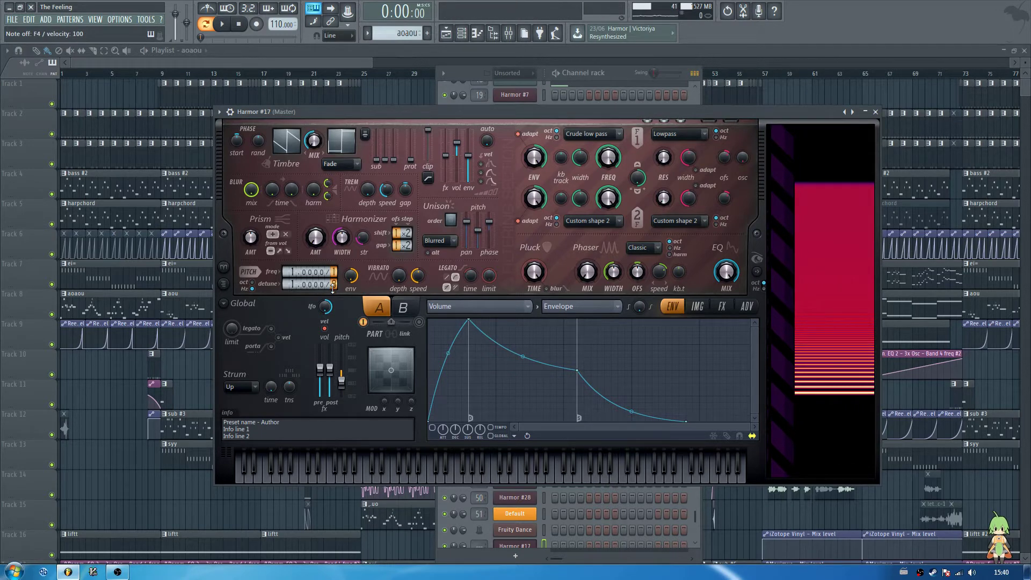
left_click_drag(333, 288, 333, 290)
left_click_drag(305, 276, 305, 271)
key("c")
left_click_drag(310, 273, 311, 274)
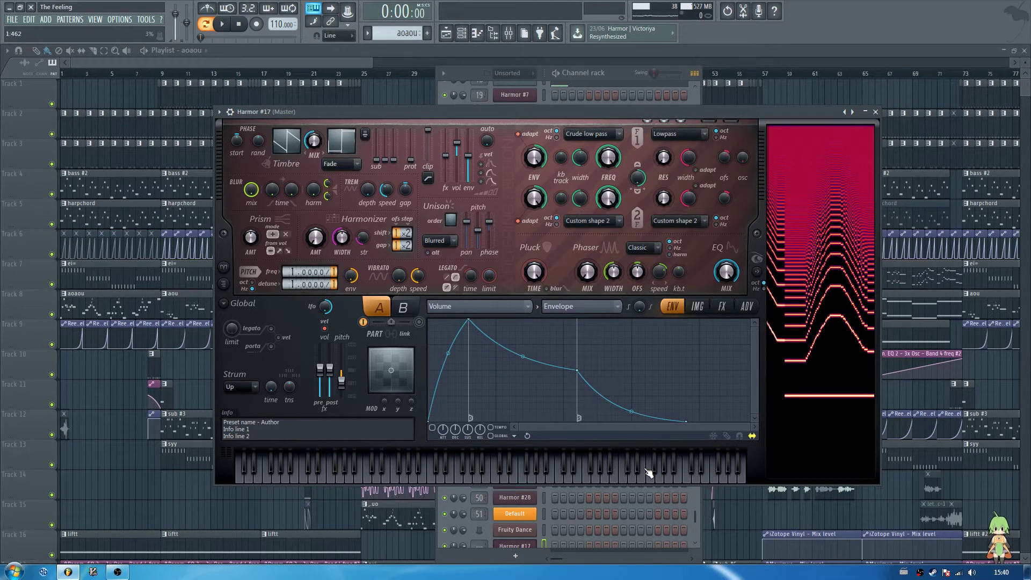
Set Harmor's pitch detune ratio to 1.0000/8 and its frequency ratio to 8.0000/1
left_click_drag(292, 284, 337, 286)
left_click_drag(334, 285, 334, 275)
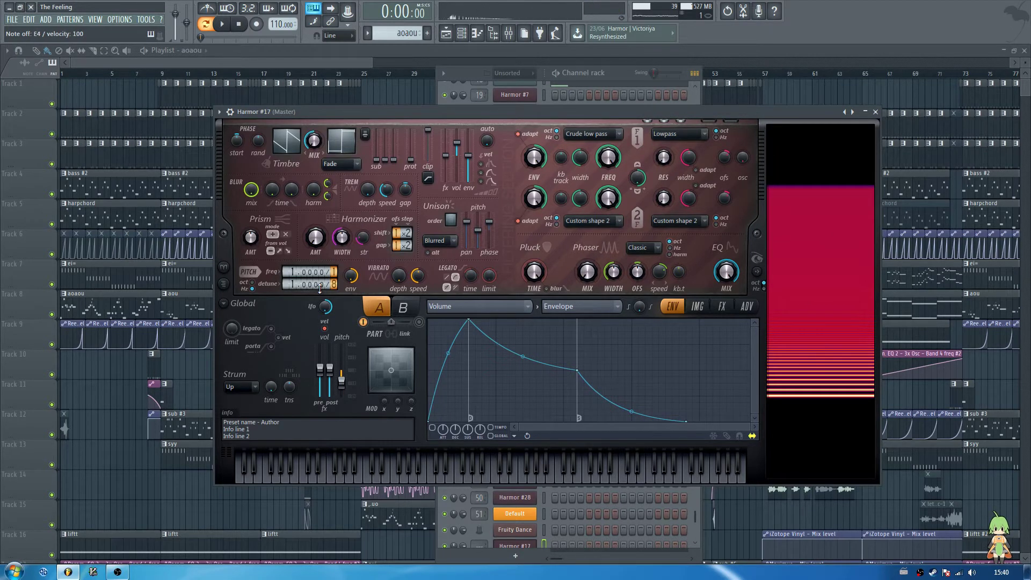
scroll(282, 273, "up", 1)
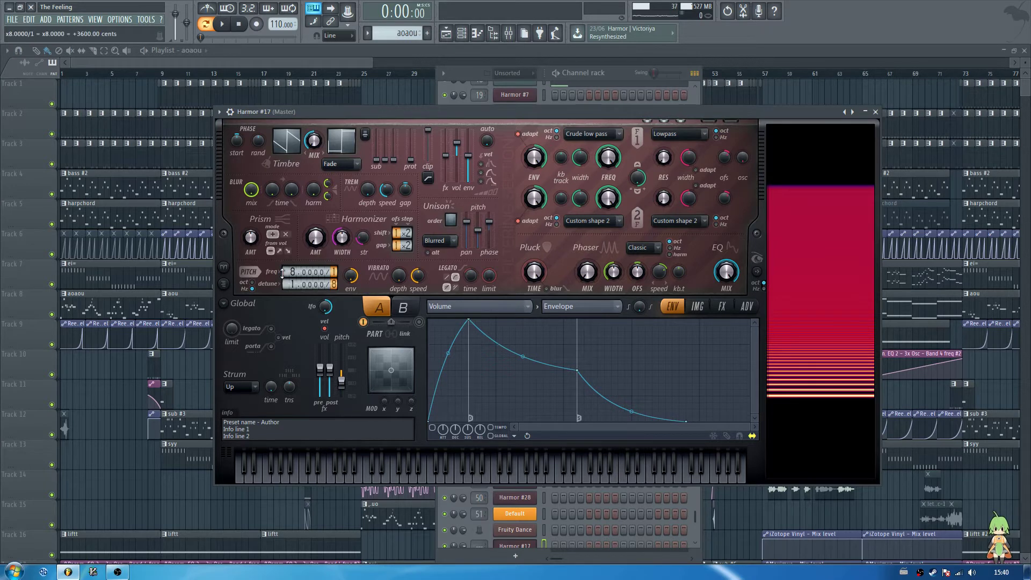
Play a short melody on the new Harmor and examine its harmonics in the spectral display
key("c")
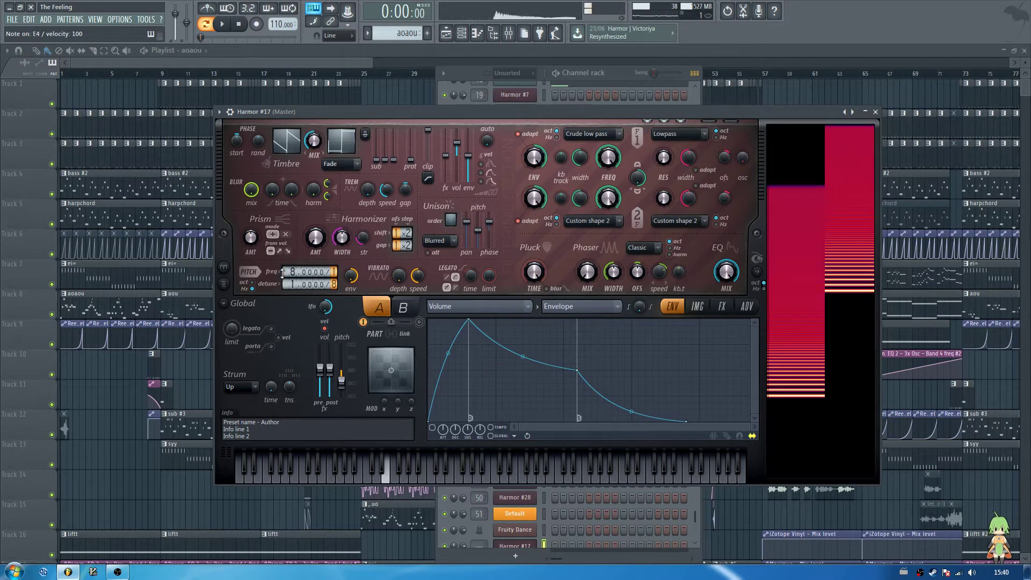
key("n")
key("m")
key("comma")
key("period")
key("comma")
key("m")
key("comma")
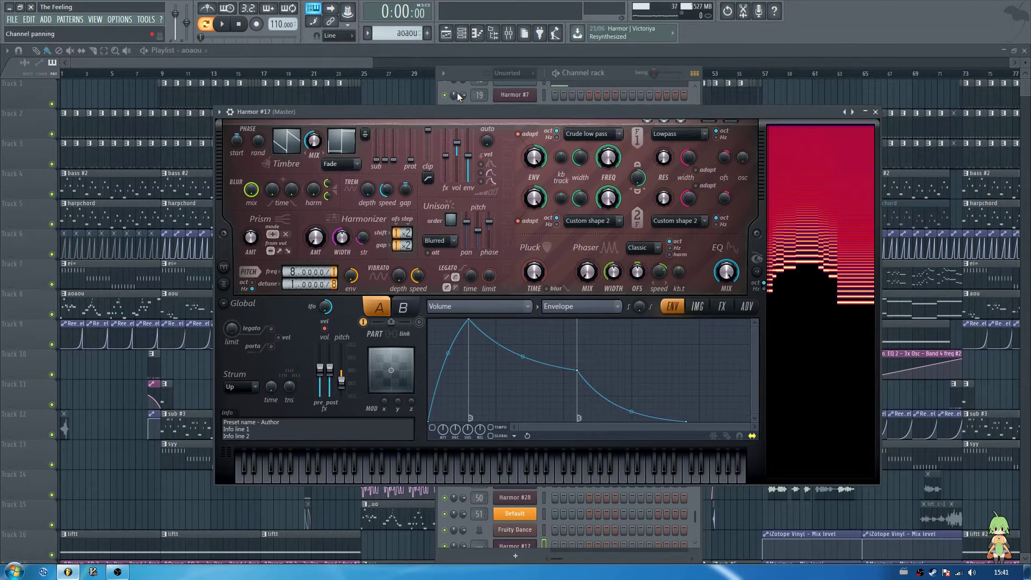
Move the Harmor #17 window out of the way and add a second new Harmor channel for comparison
left_click_drag(458, 113, 257, 66)
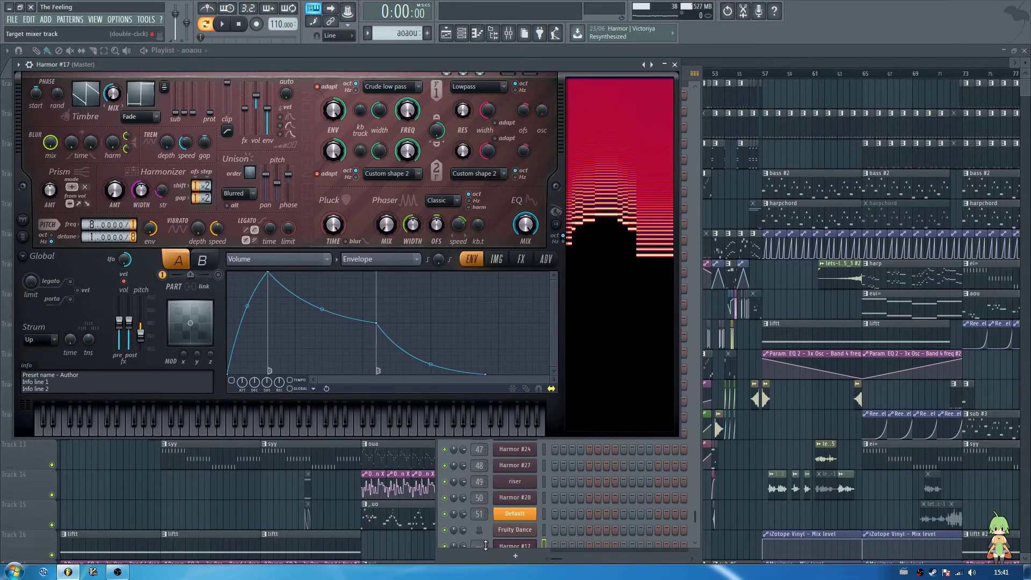
key("F6")
key("F8")
type("harmor")
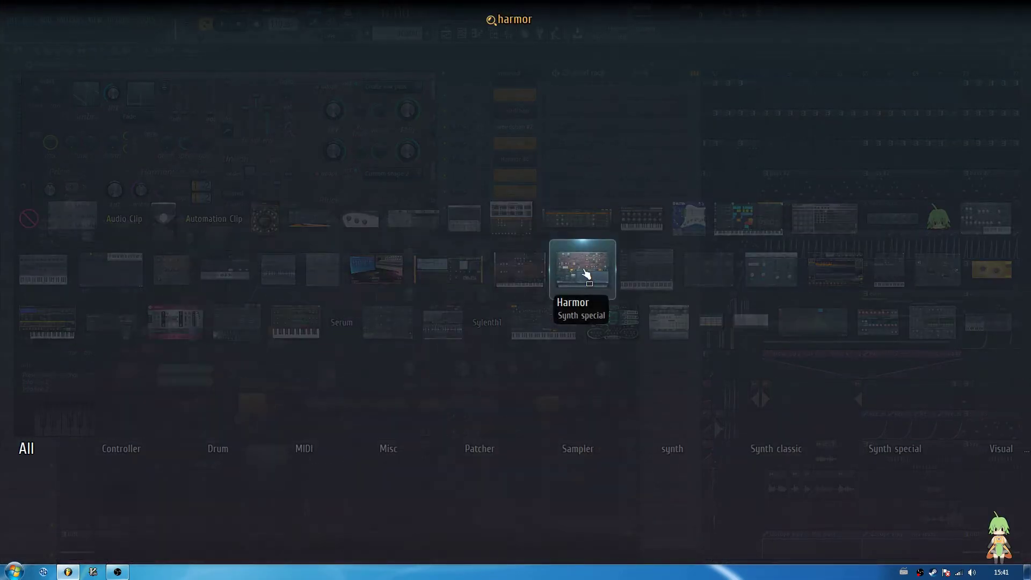
left_click(584, 271)
Set Filter 1 of Harmor #18 to Custom shape 1 and draw a hard step from minimum to maximum
left_click(467, 231)
left_click(458, 429)
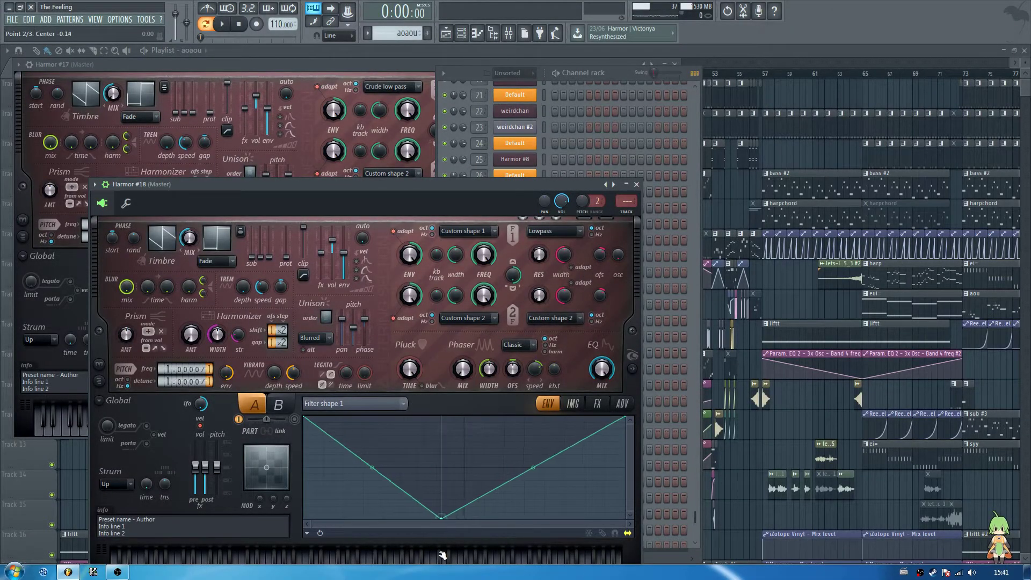
left_click_drag(485, 495, 443, 416)
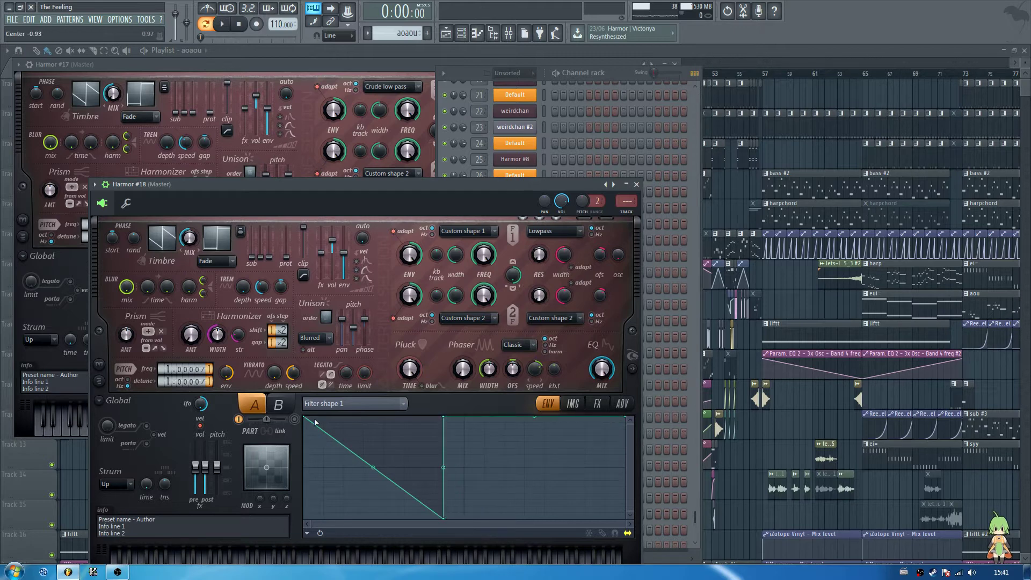
left_click_drag(304, 416, 305, 519)
Show the spectral display of Harmor #18 and adjust the Filter 1 frequency while playing notes
left_click(632, 369)
left_click_drag(413, 186, 424, 109)
left_click_drag(495, 176, 495, 161)
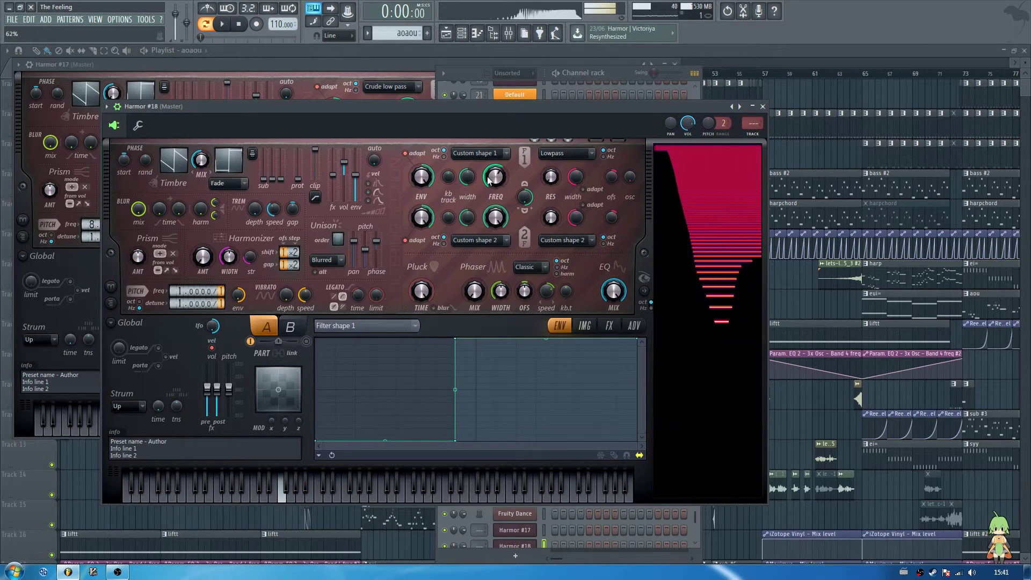
Play notes alternately on Harmor #17 and Harmor #18 to compare their sound and spectra
left_click(340, 64)
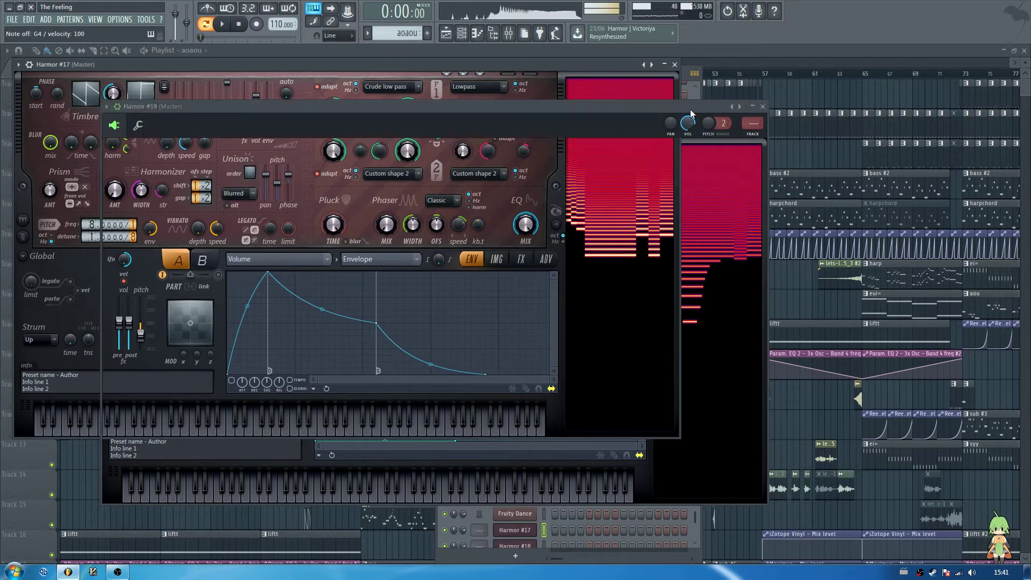
left_click(690, 109)
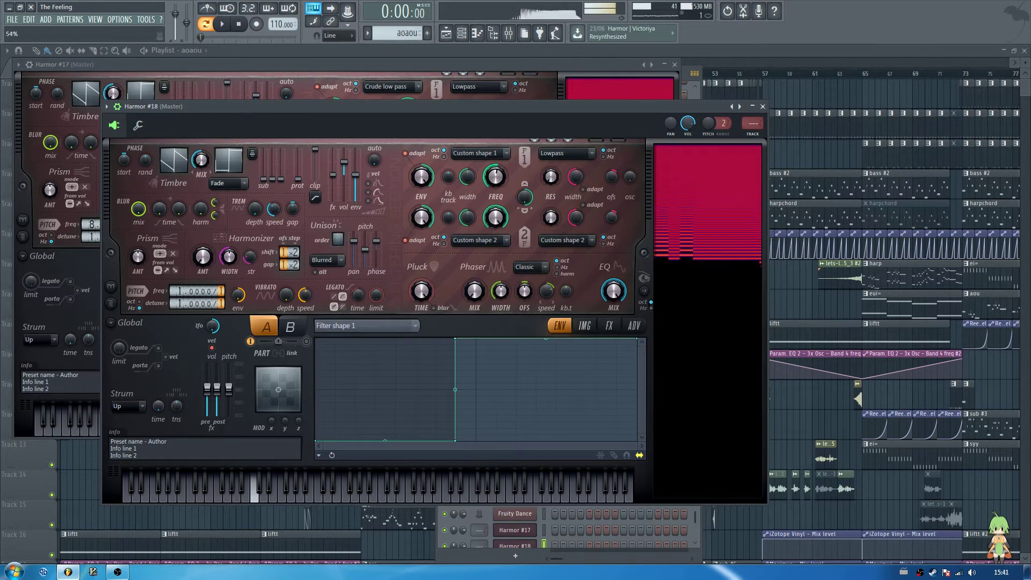
left_click(462, 80)
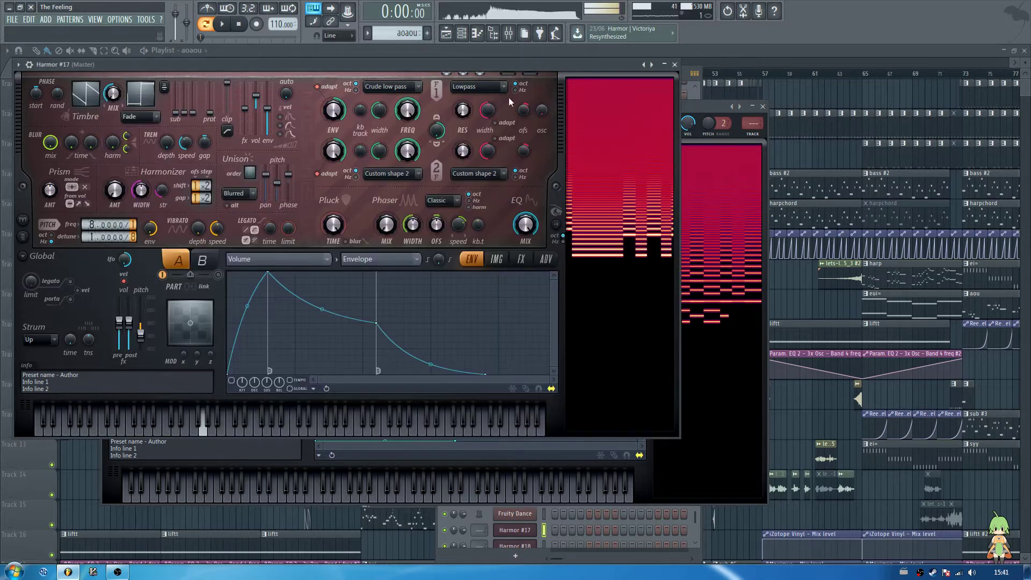
left_click(690, 124)
Arrange the two Harmor windows with their spectral displays side by side and compare the same note on each
left_click_drag(574, 107, 378, 69)
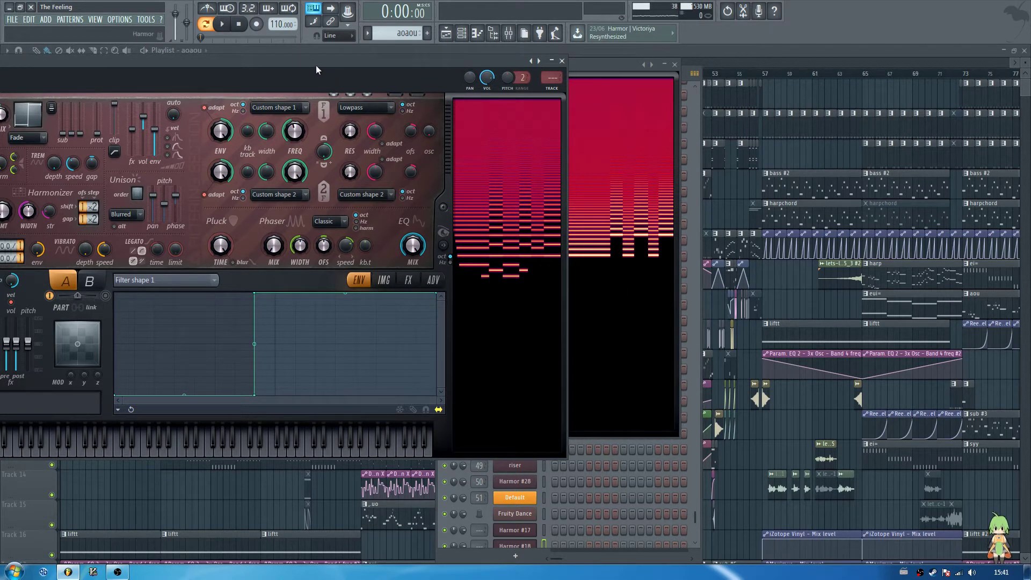
mouse_move(316, 65)
left_mouse_down()
mouse_move(342, 60)
mouse_move(328, 62)
left_mouse_up()
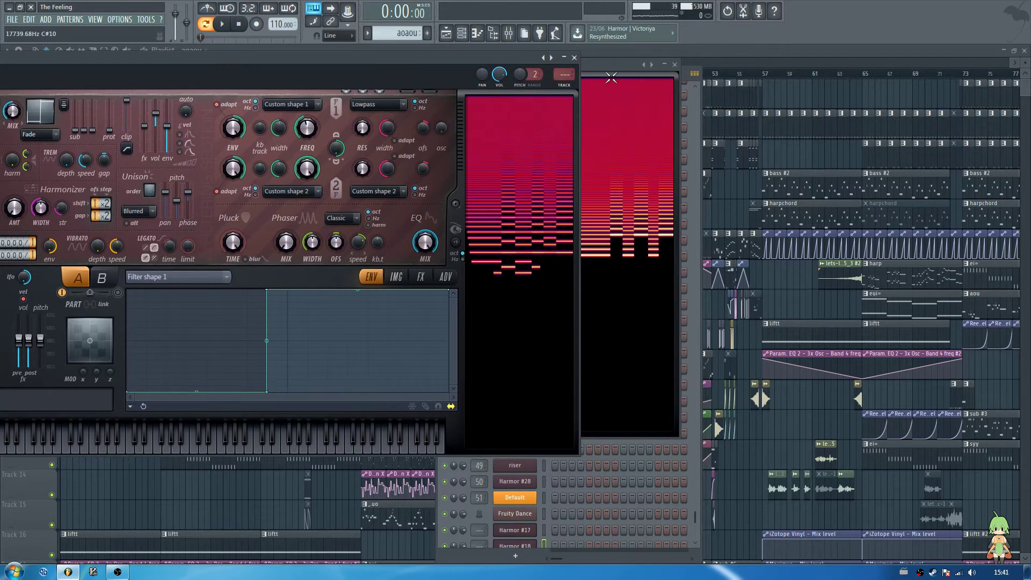
left_click_drag(611, 65, 631, 66)
key("c")
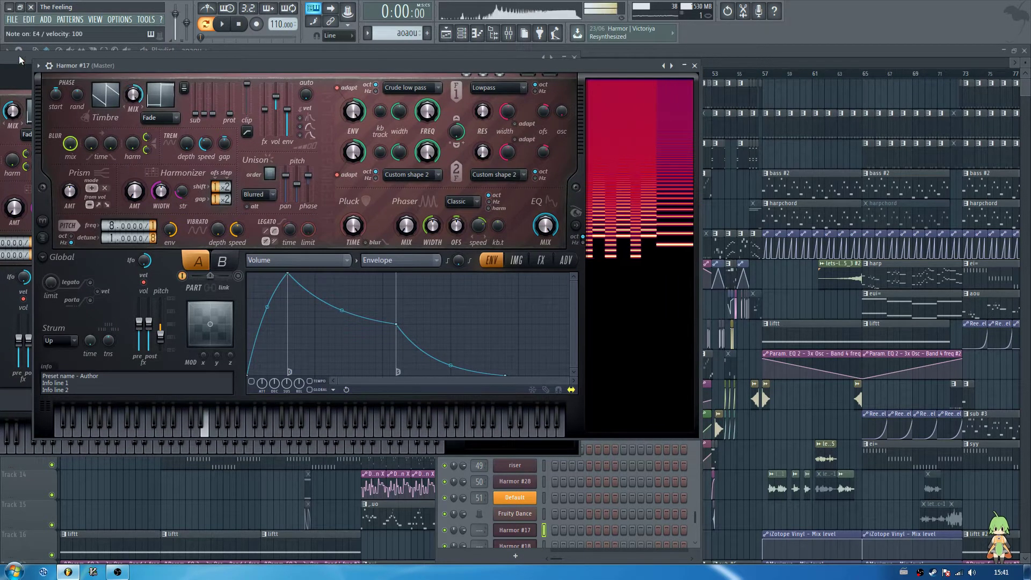
left_click(19, 60)
left_click(617, 65)
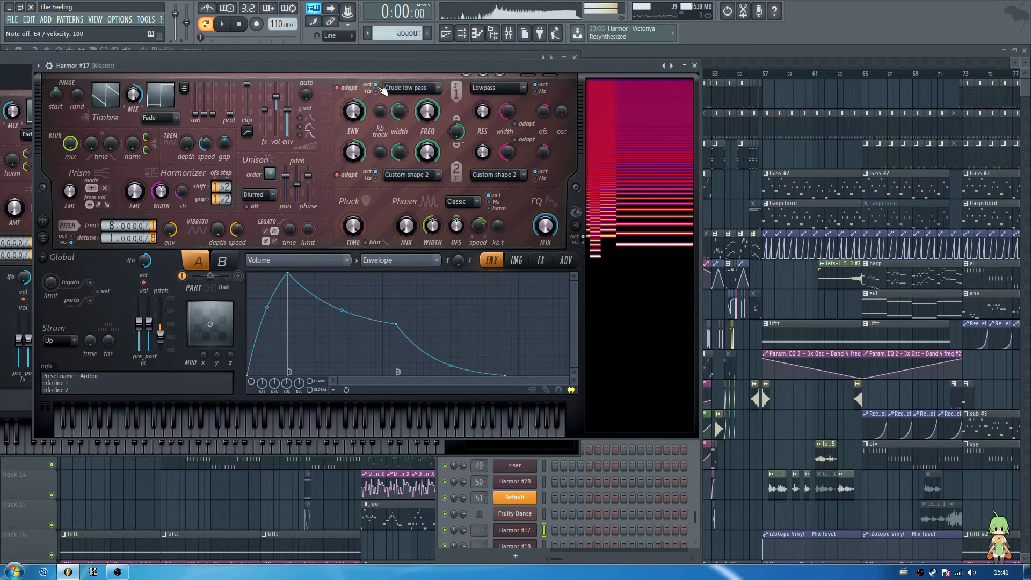
left_click(21, 62)
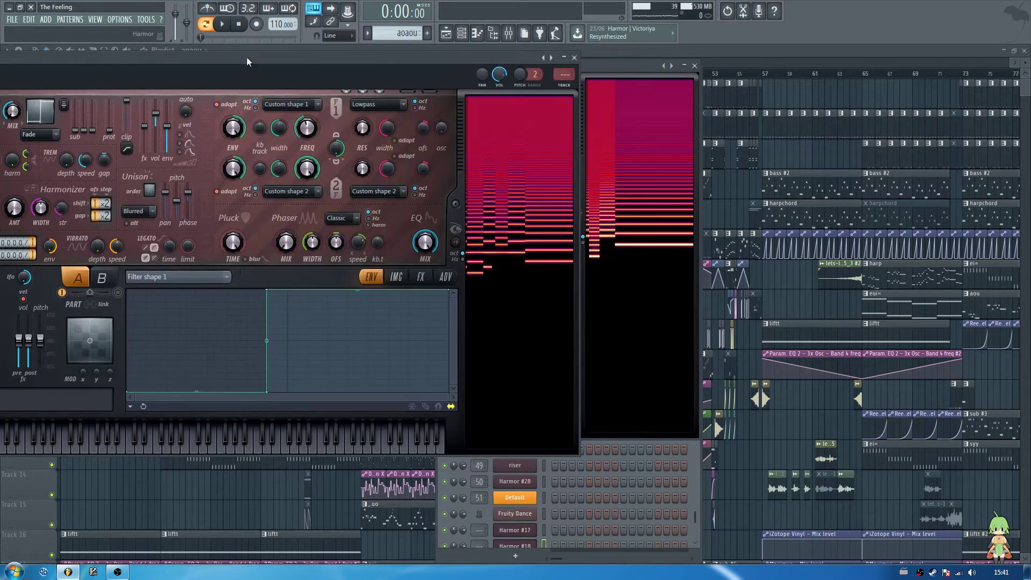
Close Harmor #18 and delete its channel from the channel rack
left_click(575, 57)
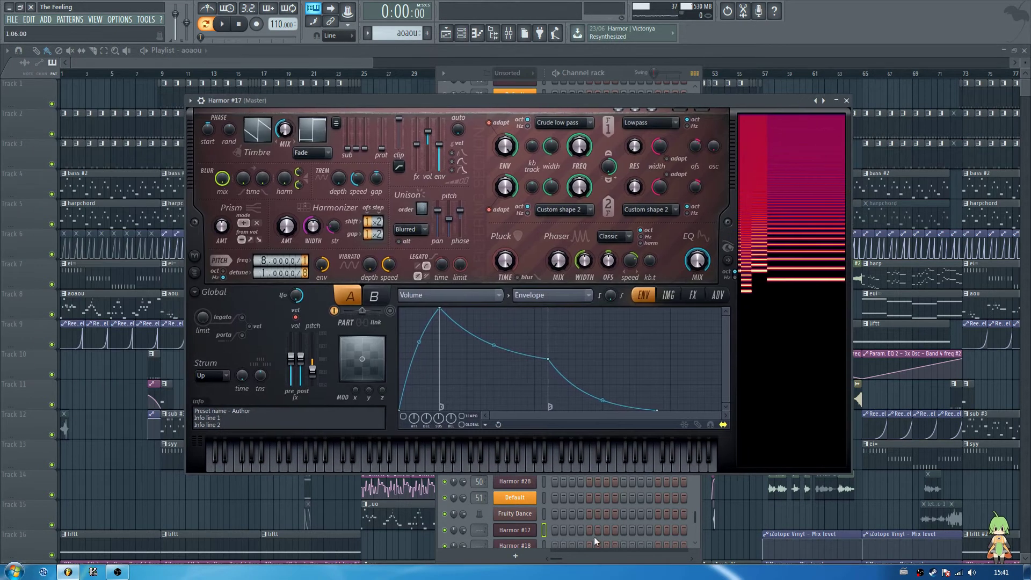
scroll(594, 537, "down", 1)
right_click(510, 534)
left_click(553, 536)
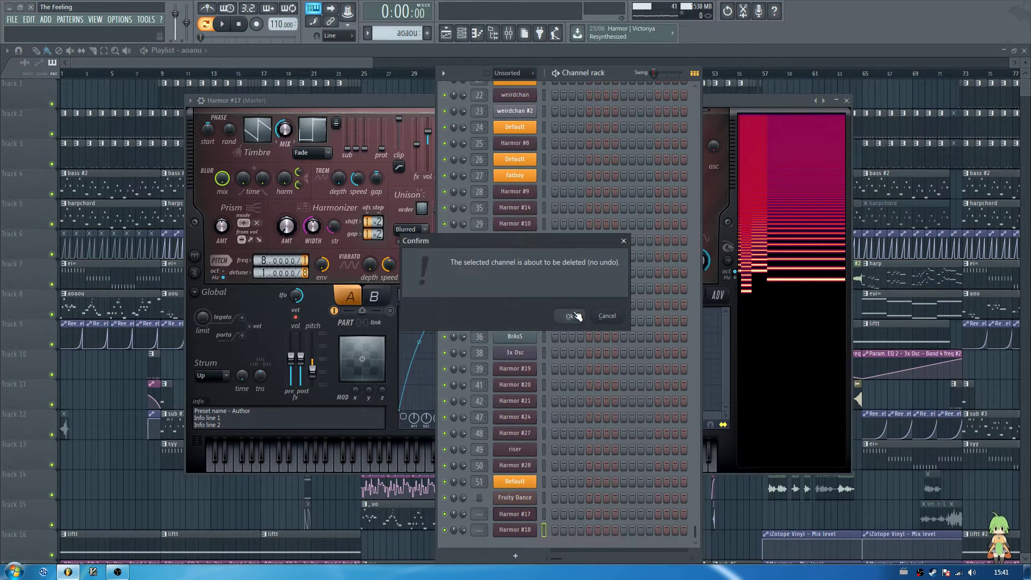
left_click(569, 316)
Raise the Harmonizer amount and width on Harmor #17 while playing notes to hear the change
left_click(382, 105)
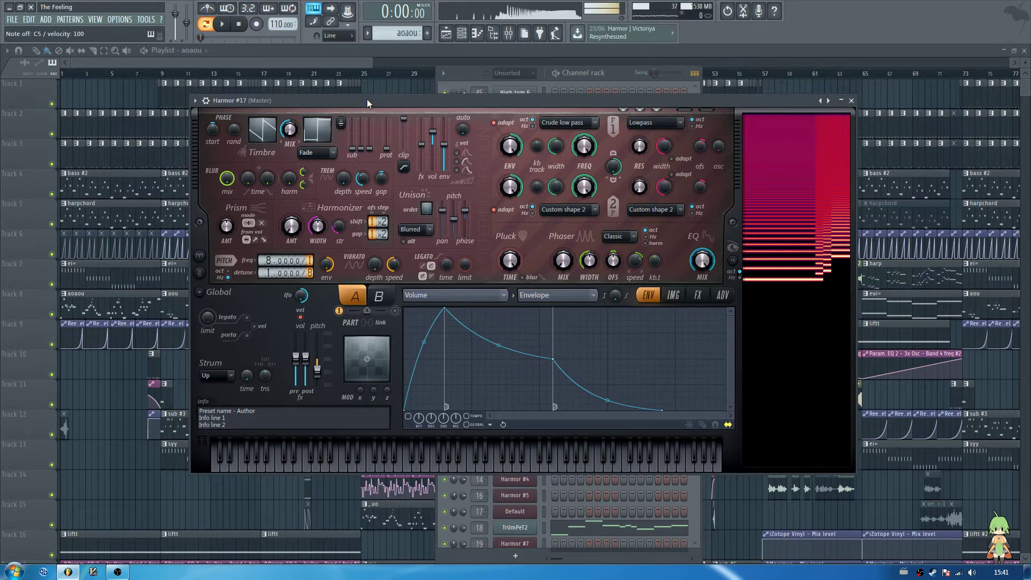
key("c")
key("c")
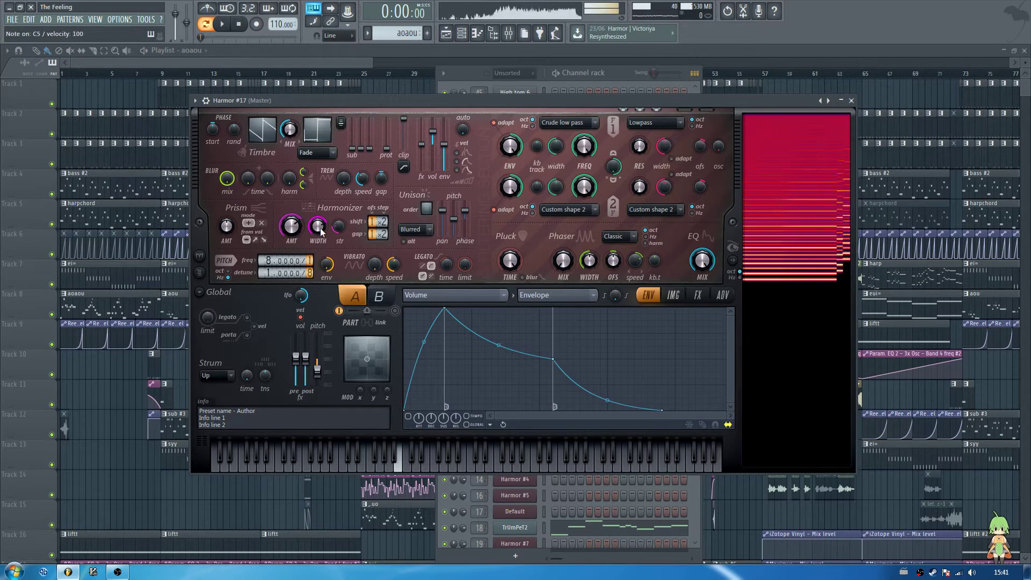
key("x")
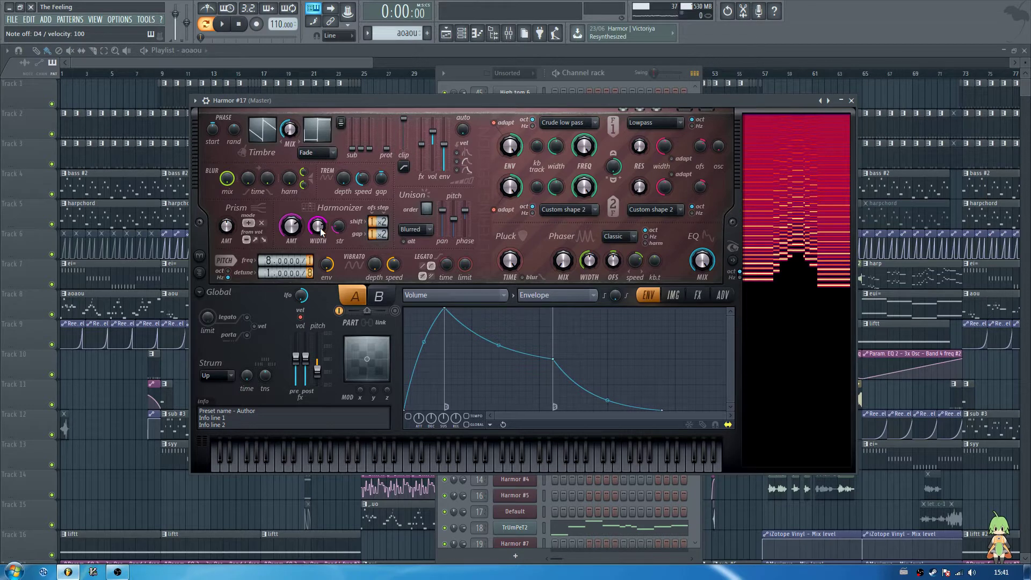
Look through the Filter 1 shapes, keep Crude low pass, and open the Filter 1 frequency envelope
left_click(550, 126)
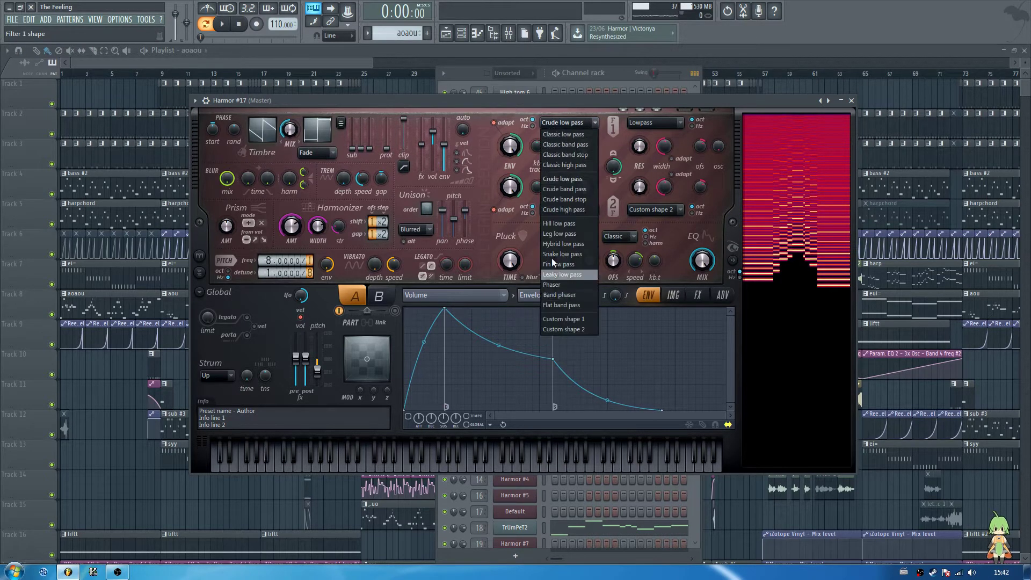
left_click(574, 118)
right_click(582, 142)
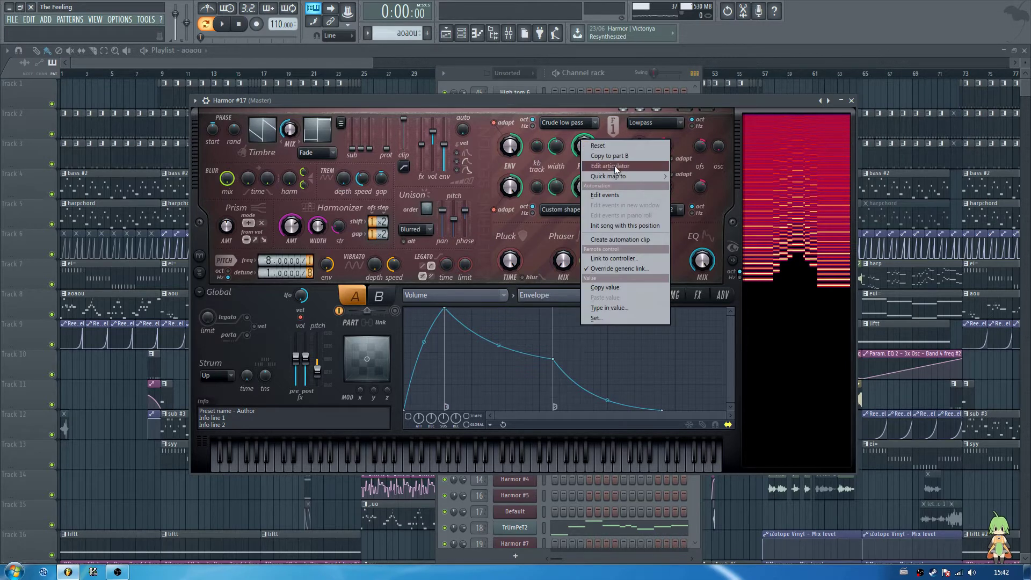
left_click(617, 168)
right_click(582, 146)
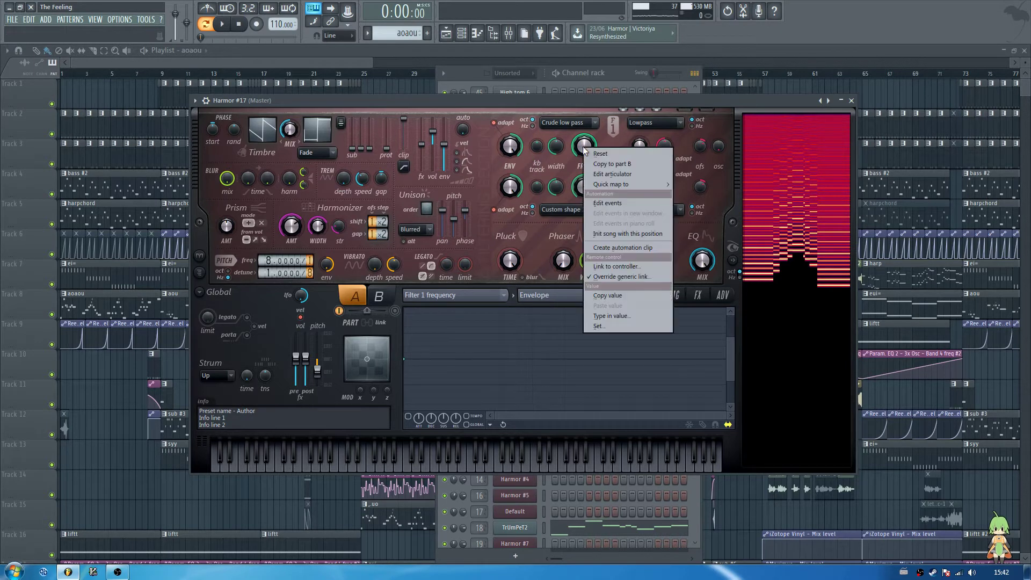
left_click(561, 100)
Draw a Filter 1 frequency envelope that falls in a straight line from the centre level to the minimum
right_click(475, 385)
left_click_drag(481, 389, 577, 457)
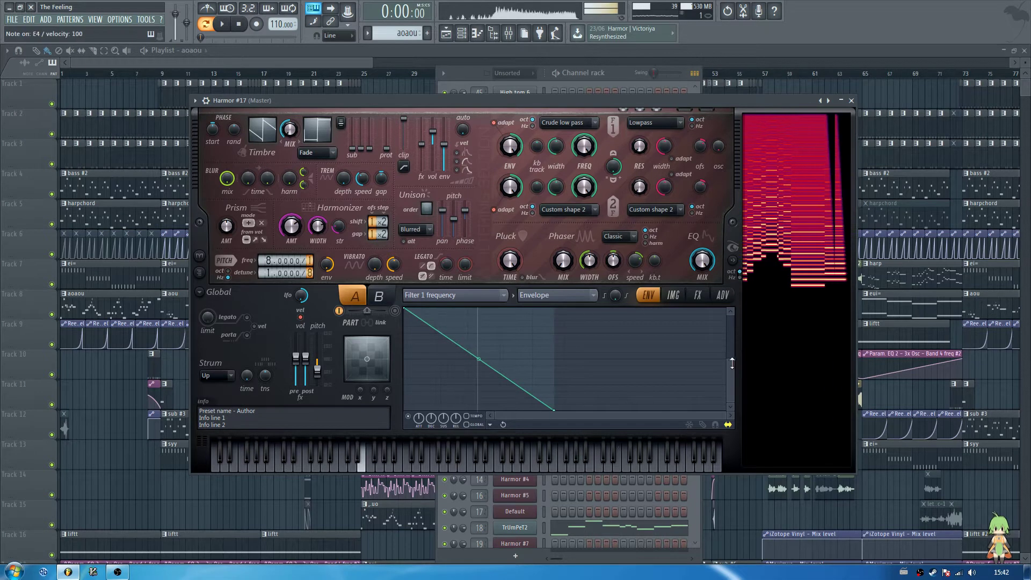
left_click_drag(553, 412, 601, 421)
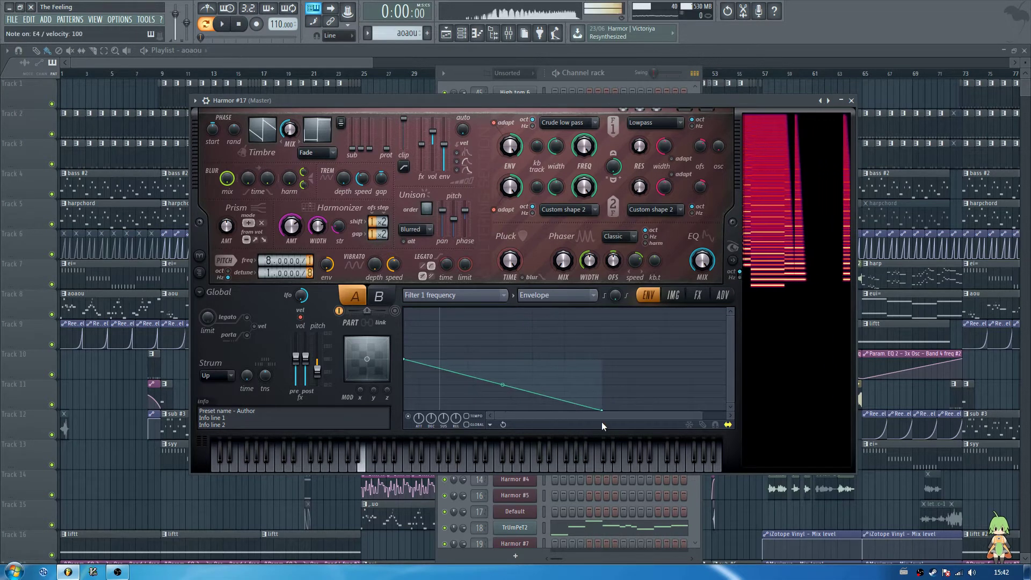
Reshape the Filter 1 frequency envelope to start at the minimum, rise quickly to a centre-level peak and fall in a short concave curve
left_click_drag(406, 360, 406, 416)
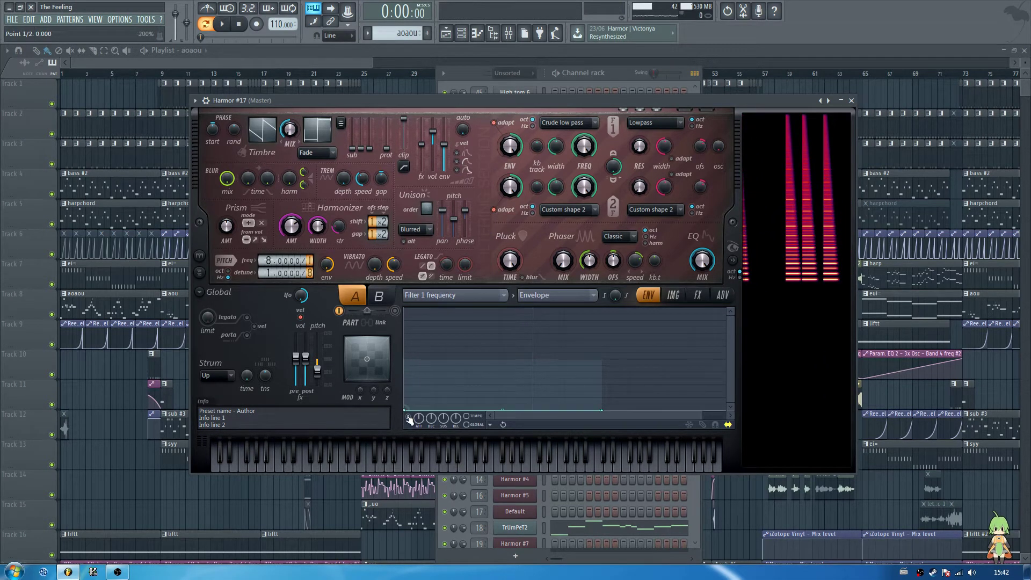
right_click(470, 358)
left_click_drag(436, 385, 441, 361)
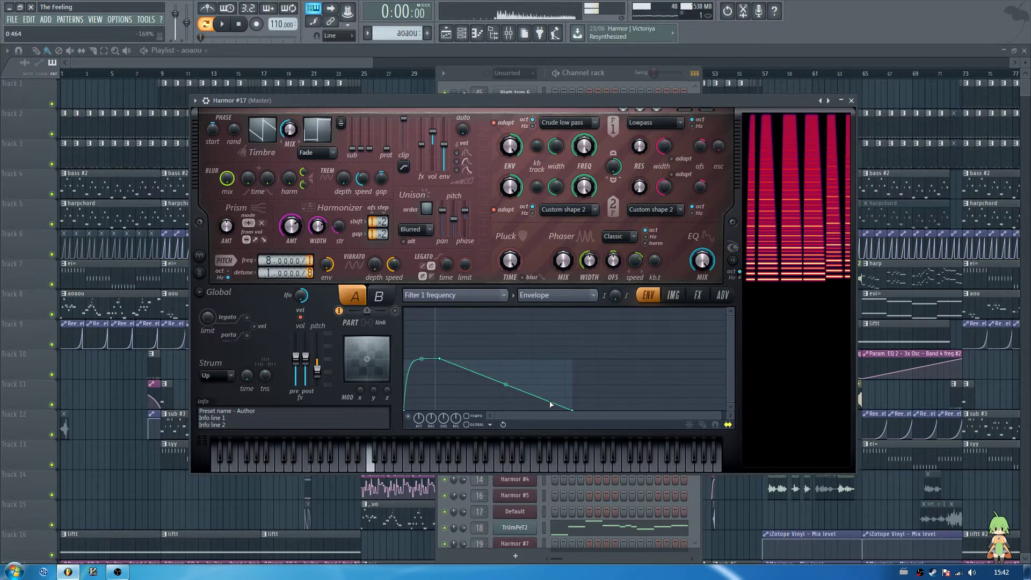
left_click_drag(506, 385, 506, 398)
left_click_drag(573, 411, 518, 415)
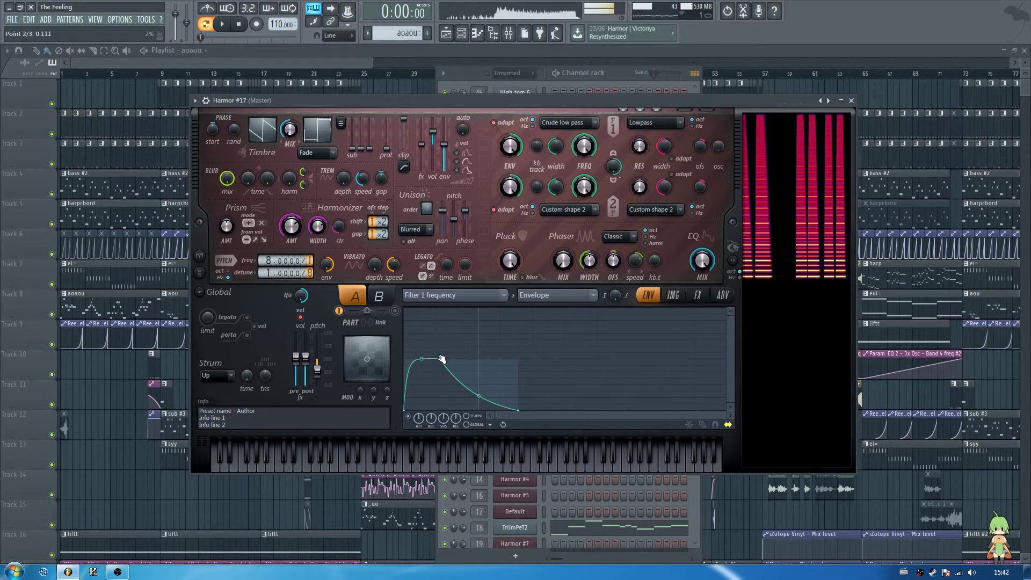
left_click_drag(439, 358, 424, 361)
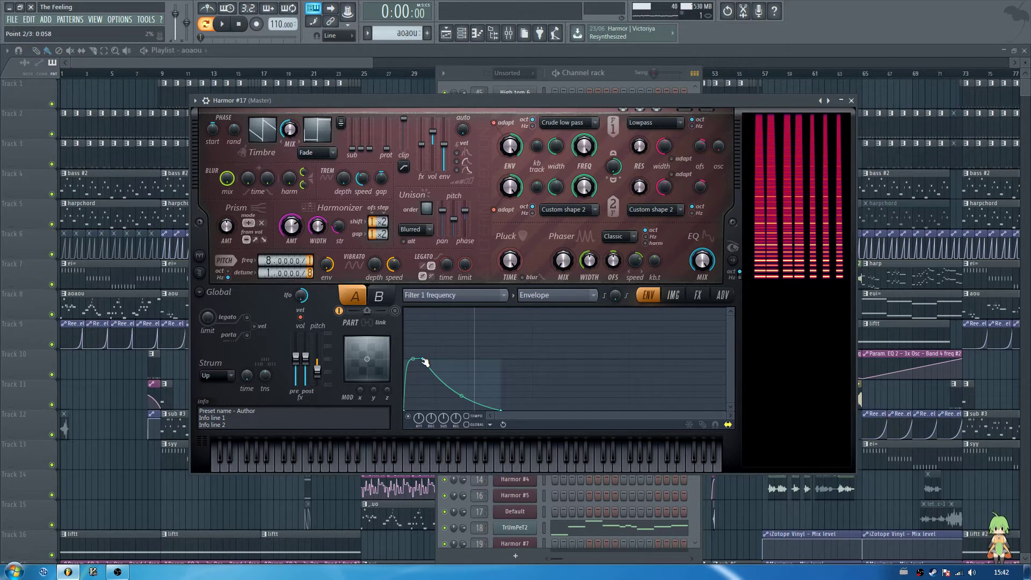
left_click_drag(423, 360, 417, 388)
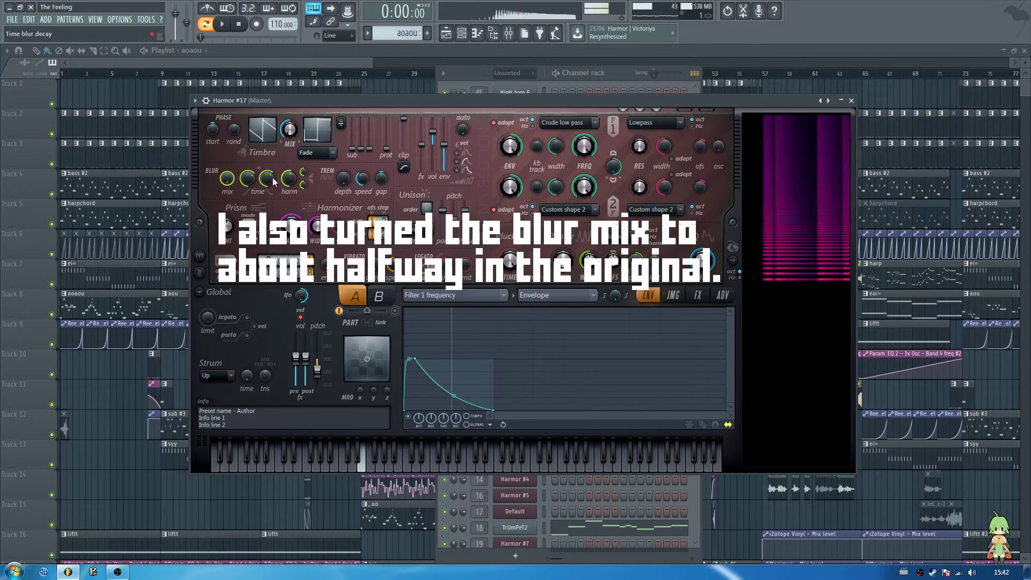
Adjust the time blur decay on Harmor #17 and play a run of notes to hear the blur
left_click_drag(268, 178, 268, 185)
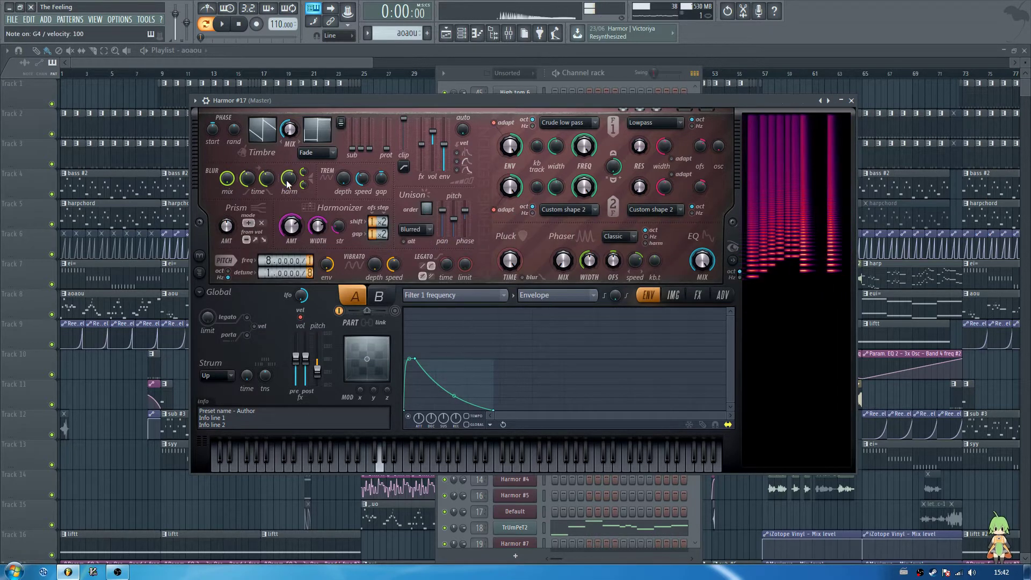
key("space")
key("space")
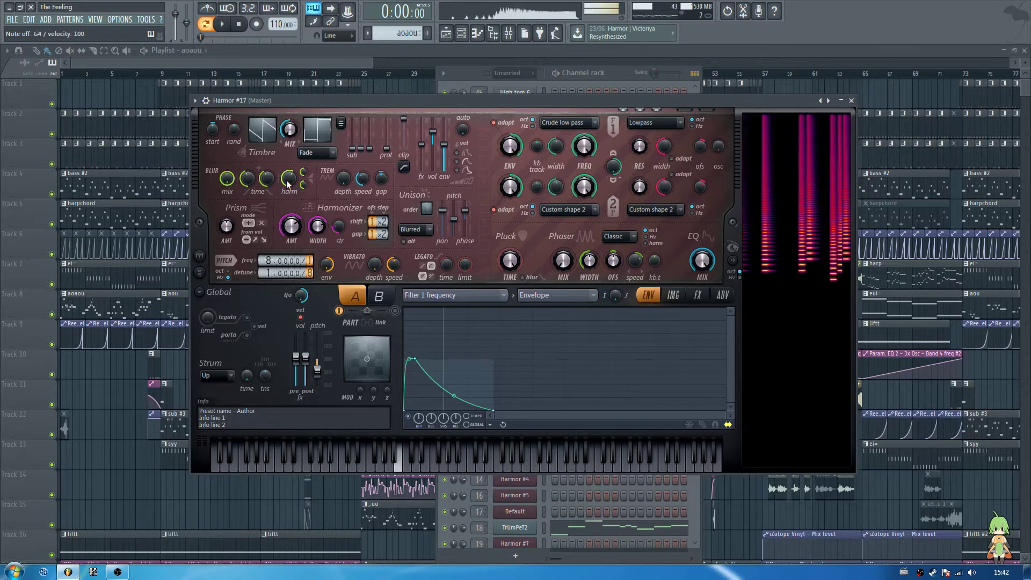
key("m")
key("comma")
key("period")
key("n")
key("comma")
key("m")
key("n")
key("x")
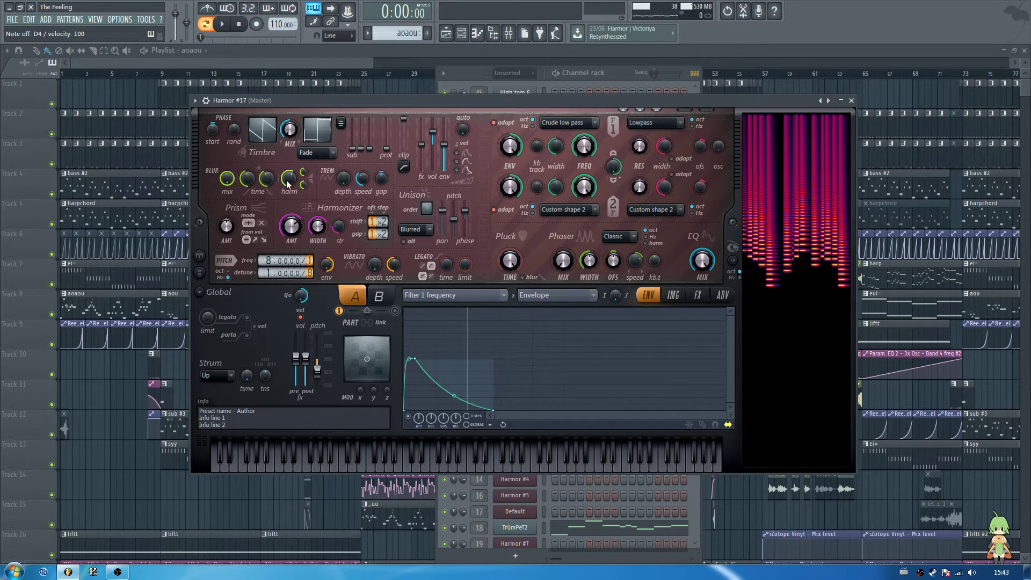
Raise the phaser mix and play notes up and down the keyboard to hear the phaser
left_click_drag(566, 265, 566, 204)
key("g")
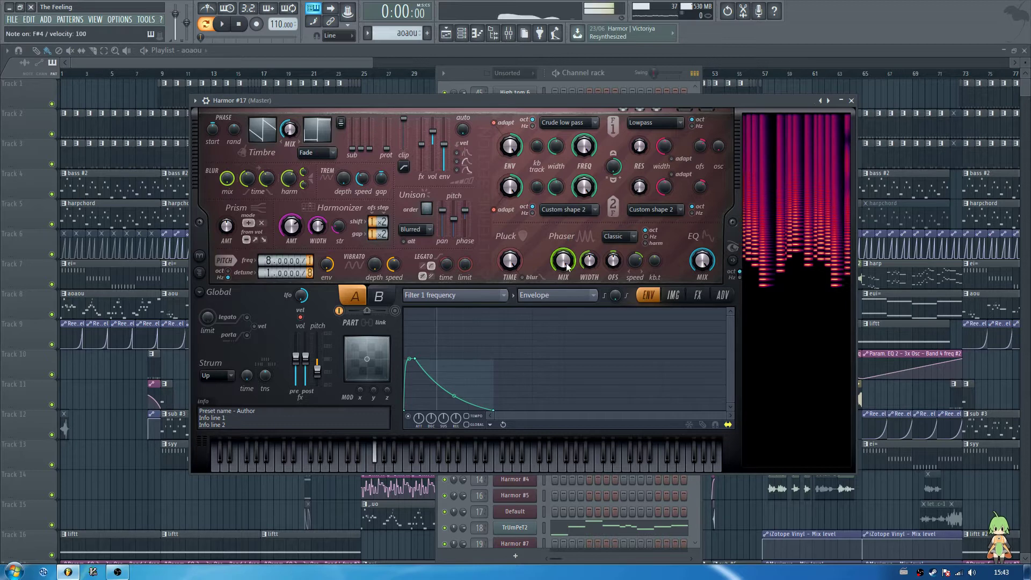
key("g")
key("g")
key("g")
key("b")
key("n")
key("n")
key("m")
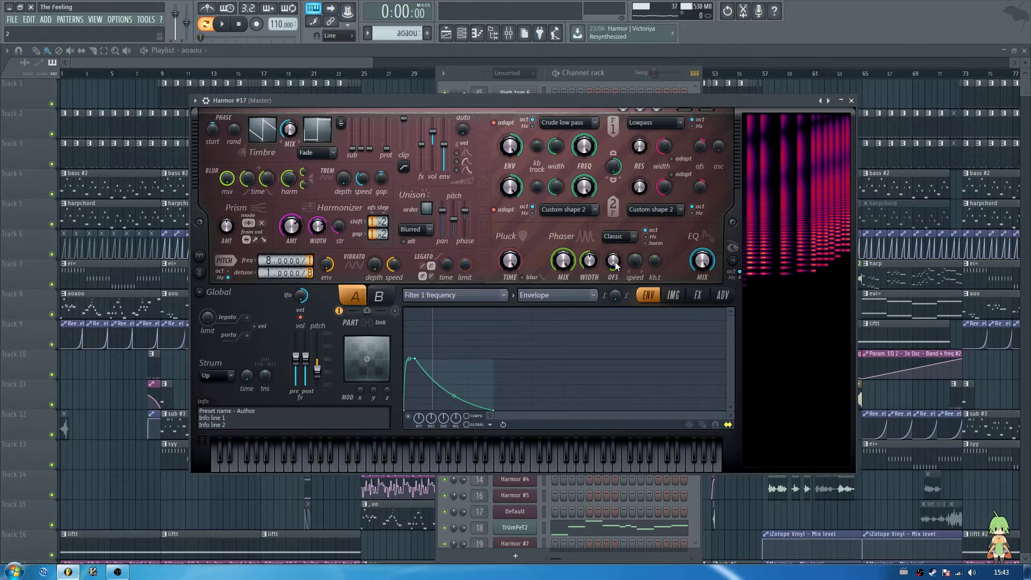
key("b")
key("x")
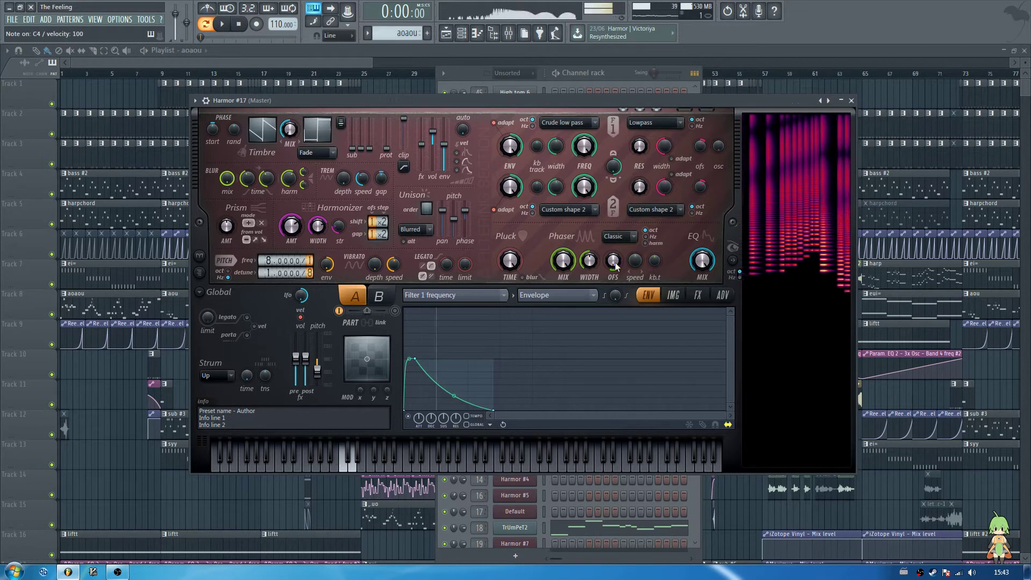
key("z")
key("z")
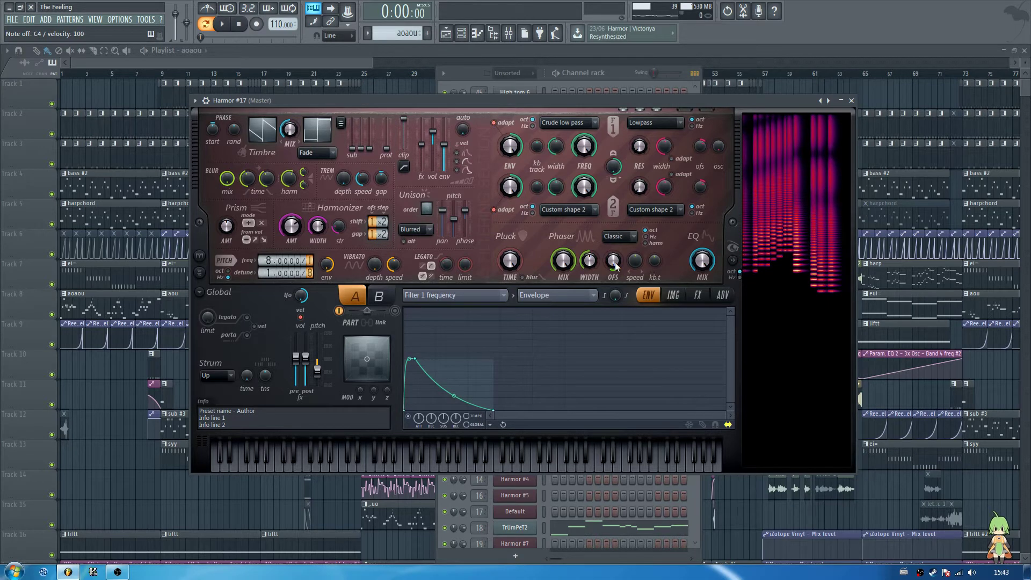
Set the phaser mix to 100% and repeat a single note to check the effect
left_click(589, 261)
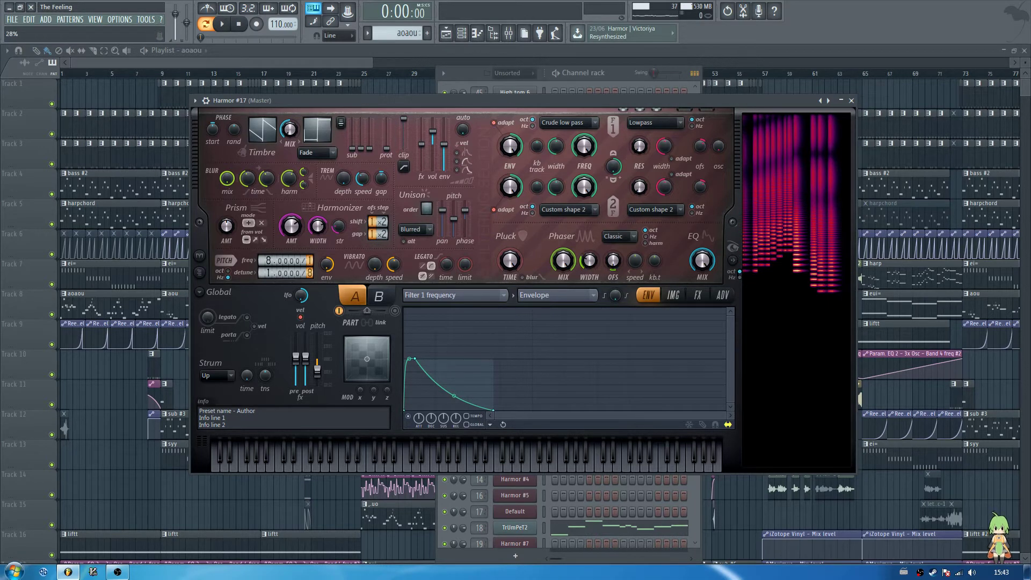
left_click_drag(563, 260, 563, 277)
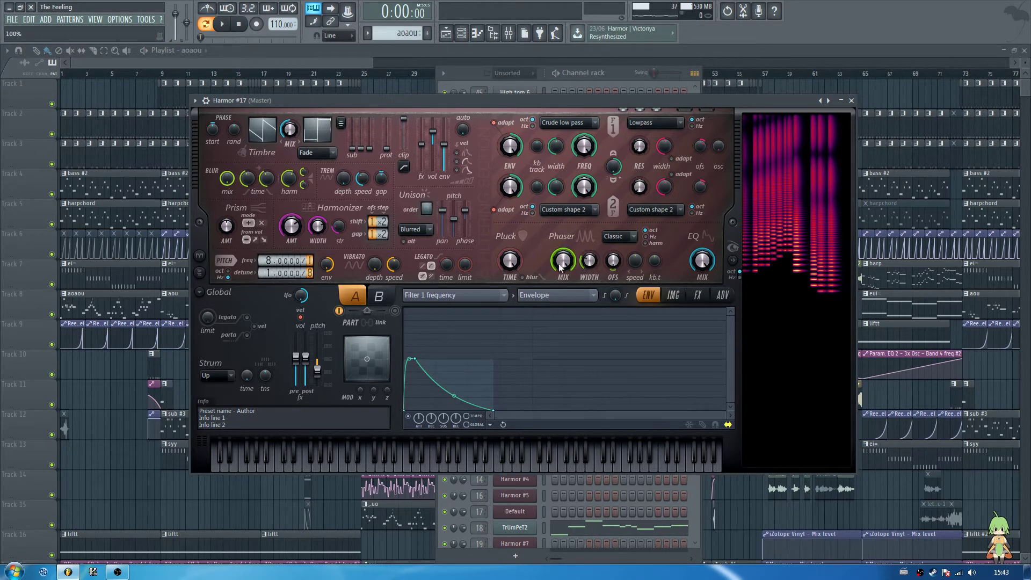
key("b")
key("b")
key("b")
key("b")
key("b")
key("b")
key("b")
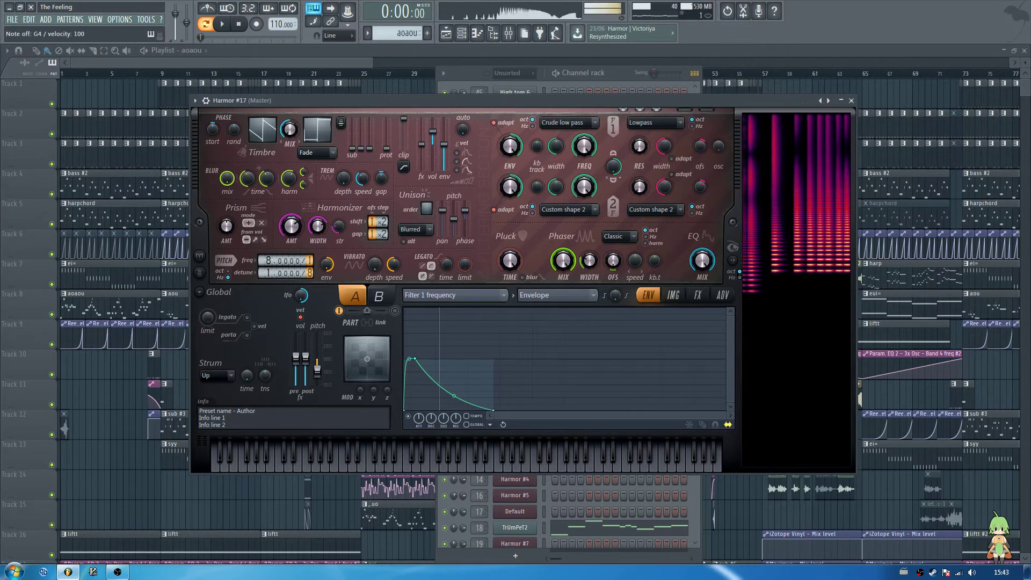
Open the phaser offset envelope and draw a short straight line falling from the centre level to well below it
right_click(612, 263)
left_click(633, 290)
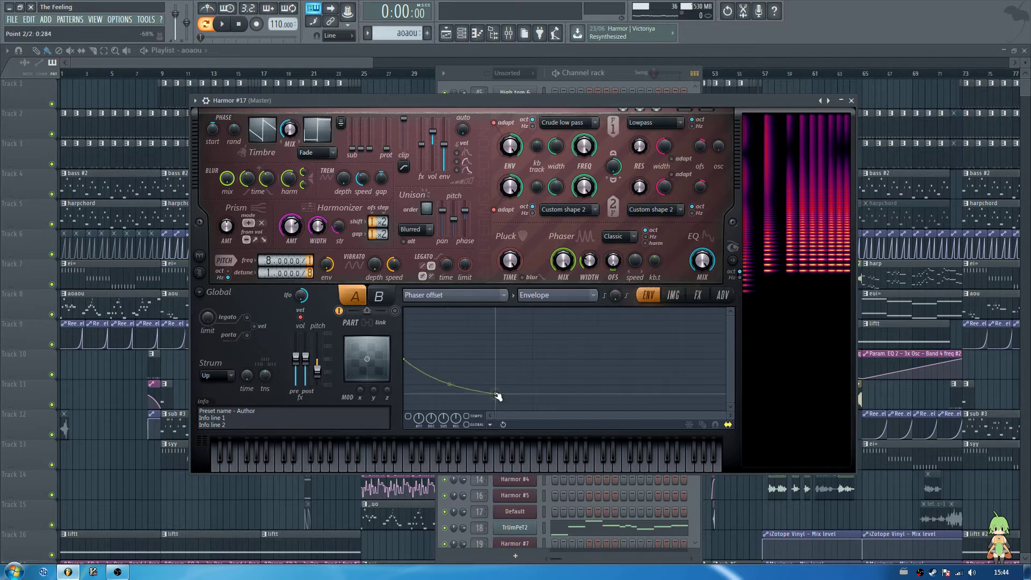
left_click_drag(496, 395, 515, 398)
left_click(408, 416)
right_click(459, 385)
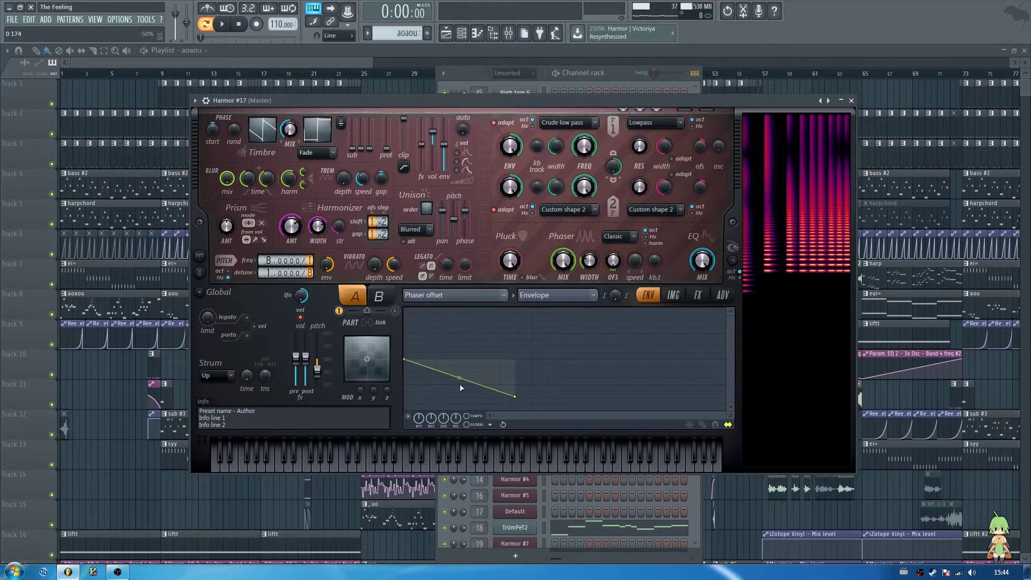
left_click_drag(514, 397, 492, 400)
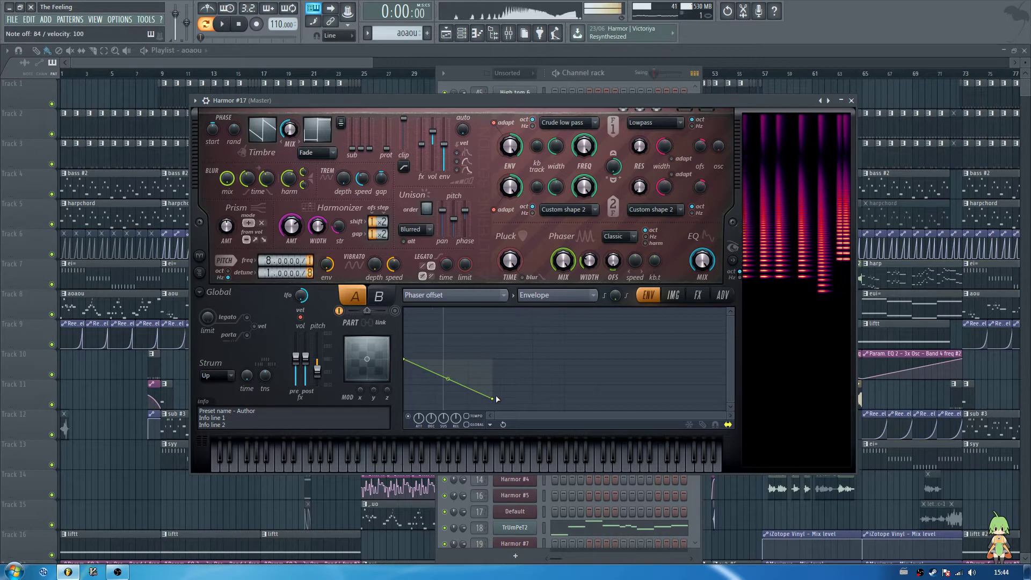
Change the phaser type to Deeper and fine-tune the phaser offset envelope, keeping its start near centre and its end slightly higher
left_click(617, 237)
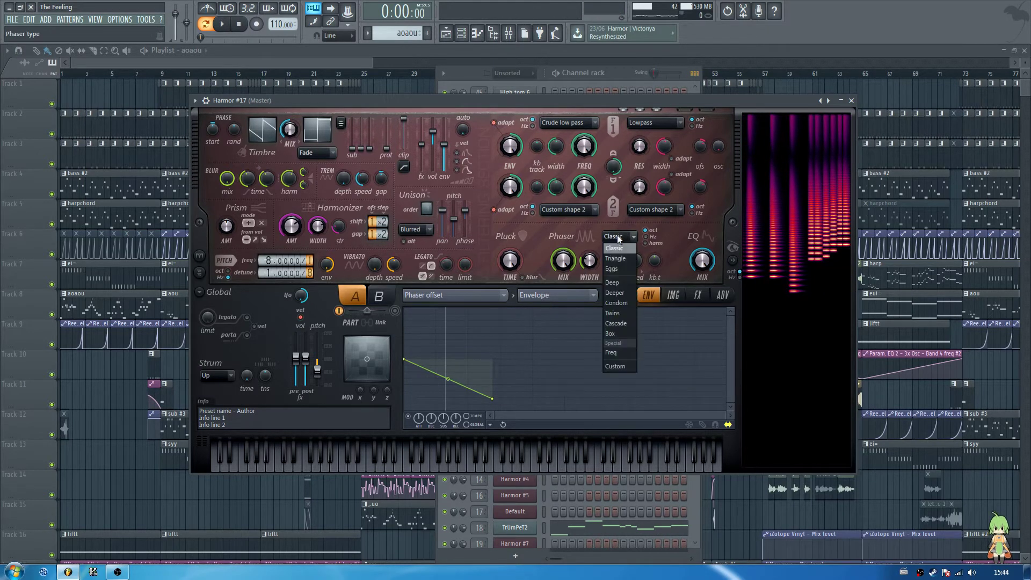
left_click(629, 293)
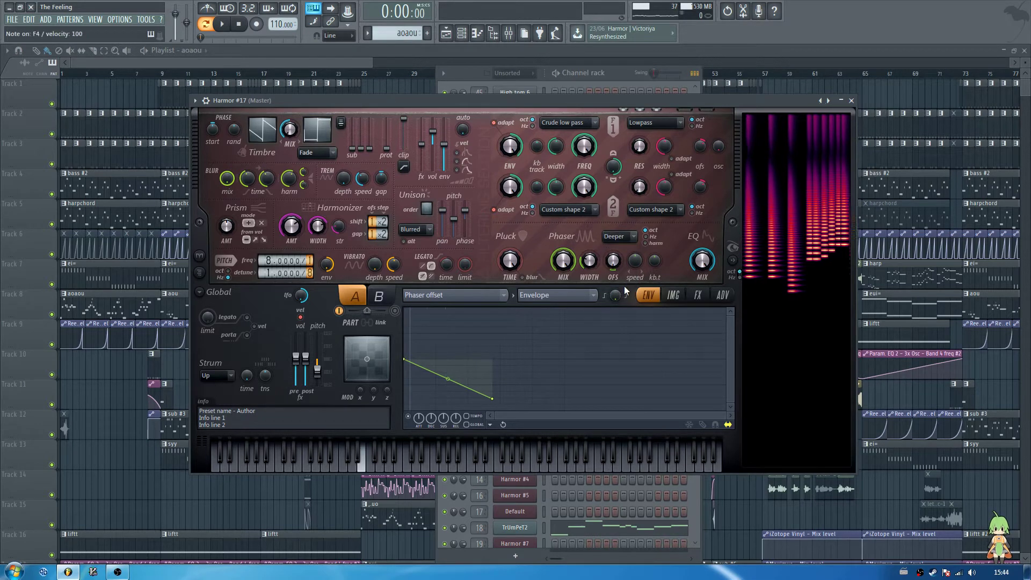
mouse_move(491, 399)
left_mouse_down()
mouse_move(478, 404)
mouse_move(510, 403)
mouse_move(501, 401)
left_mouse_up()
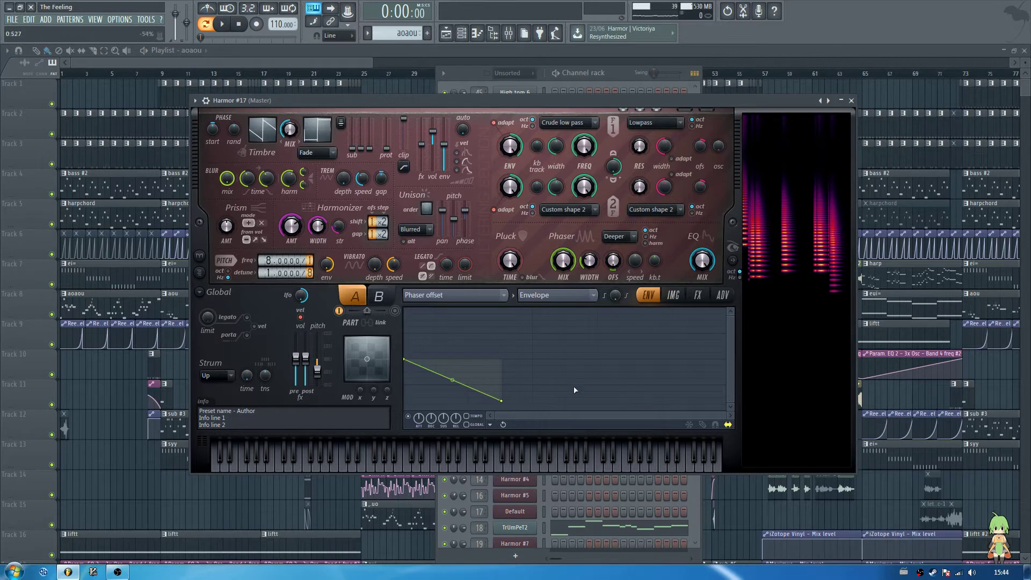
left_click_drag(408, 362, 405, 327)
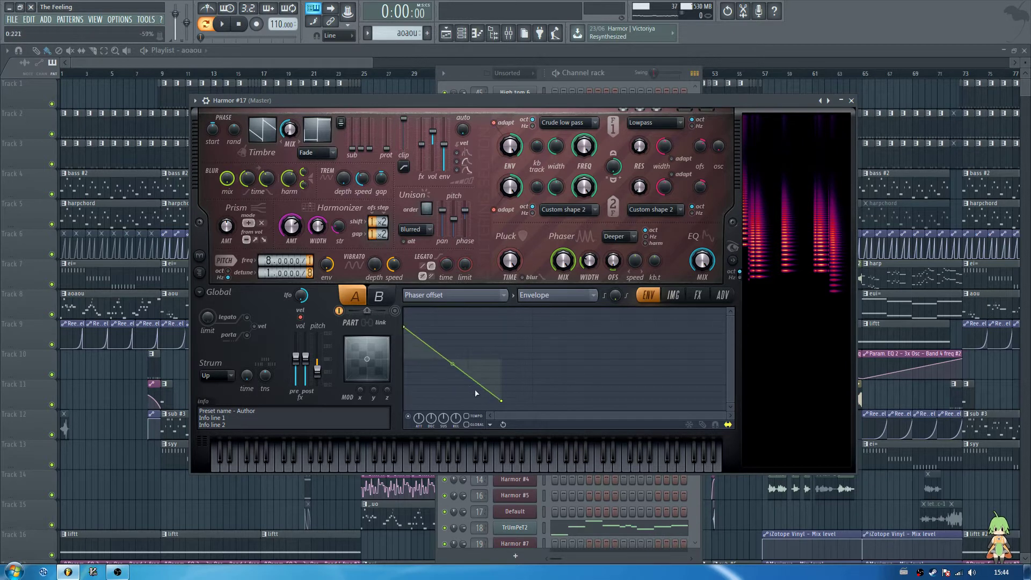
mouse_move(502, 401)
left_mouse_down()
mouse_move(503, 357)
mouse_move(502, 394)
left_mouse_up()
left_click_drag(403, 327, 404, 356)
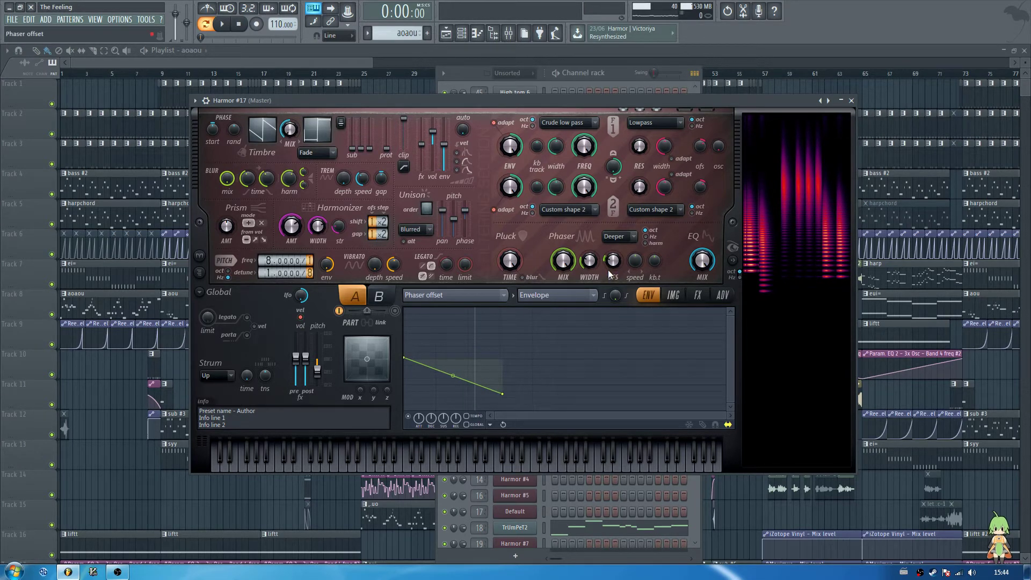
Adjust the phaser offset amount while playing repeated notes to hear the sweep
key("v")
key("v")
key("v")
key("v")
key("v")
left_click_drag(610, 268, 610, 214)
key("v")
key("v")
key("v")
key("v")
key("v")
key("v")
key("v")
key("x")
key("x")
key("x")
key("x")
key("x")
key("x")
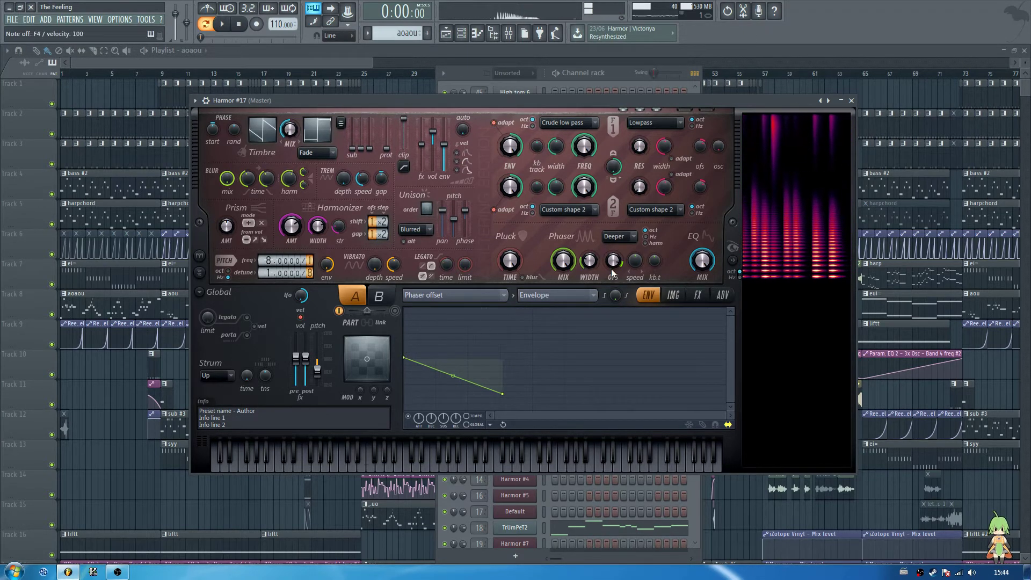
key("n")
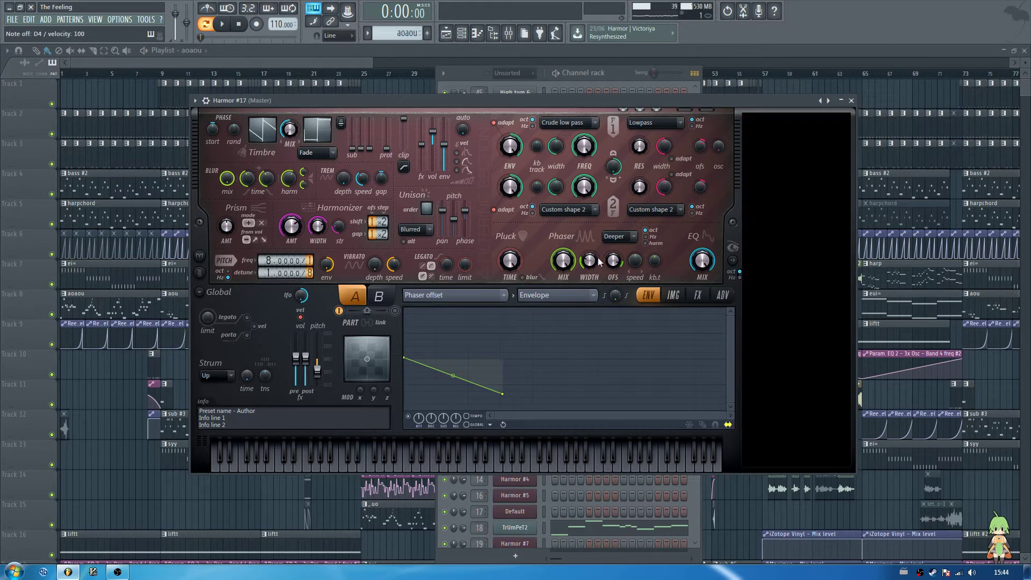
key("n")
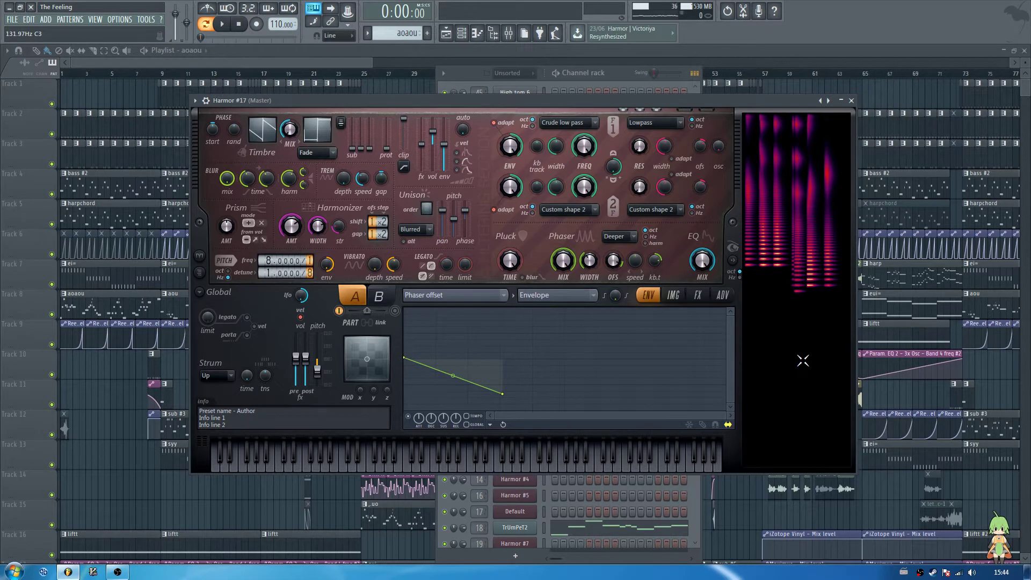
Play low, middle and high notes to hear how the phaser follows the keyboard
key("z")
key("b")
key("n")
key("q")
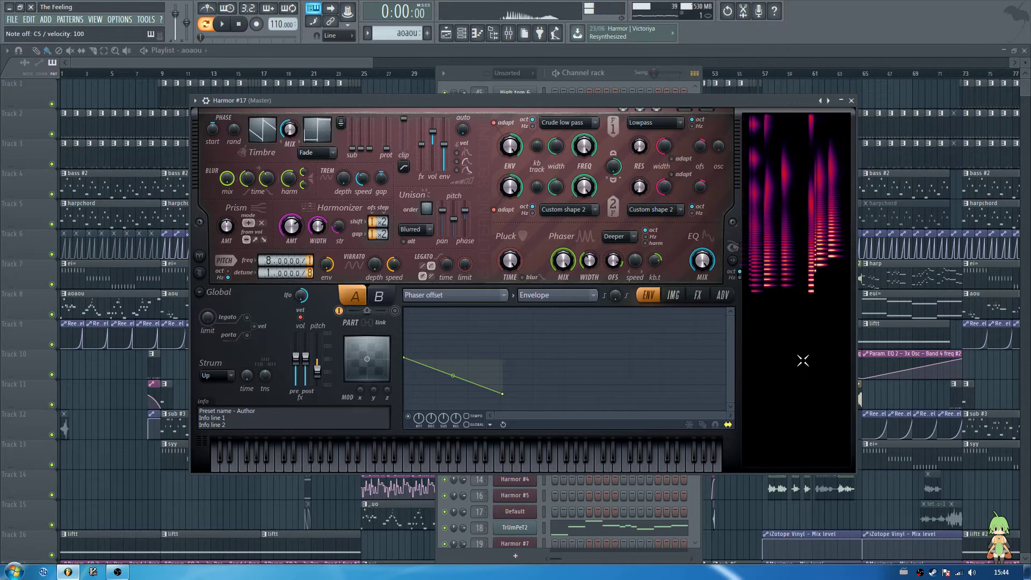
key("q")
key("n")
key("b")
key("c")
key("z")
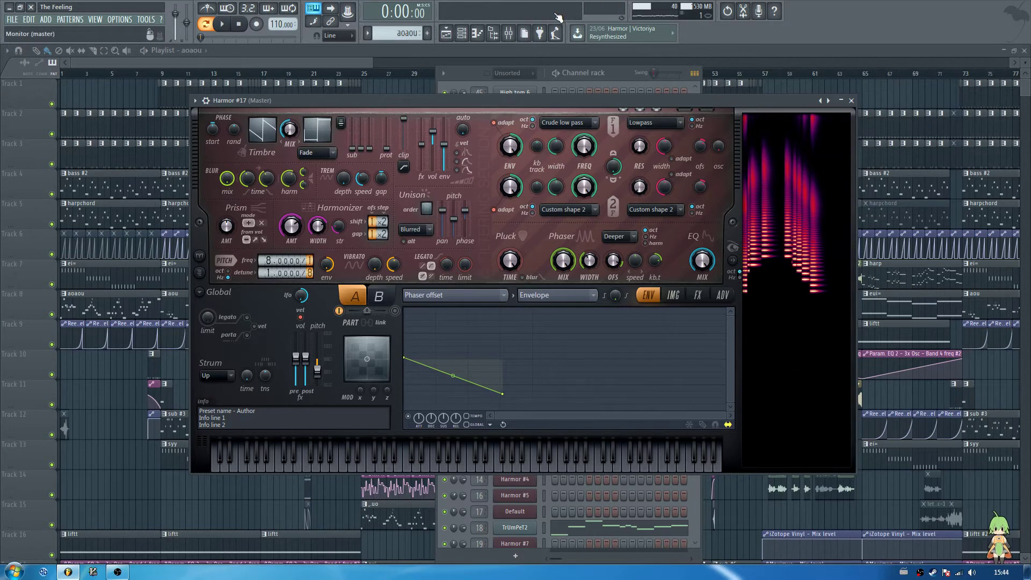
key("z")
key("z")
key("z")
key("z")
key("z")
key("z")
key("z")
key("z")
key("z")
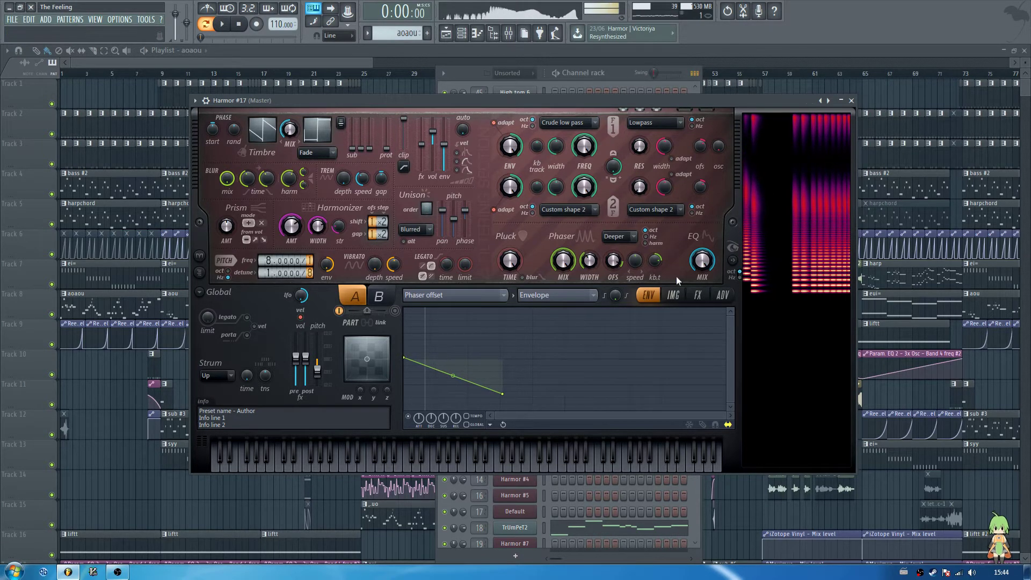
Return the phaser's key-to-offset tracking to neutral and compare low and high notes without it
left_click_drag(655, 261, 654, 259)
key("z")
key("z")
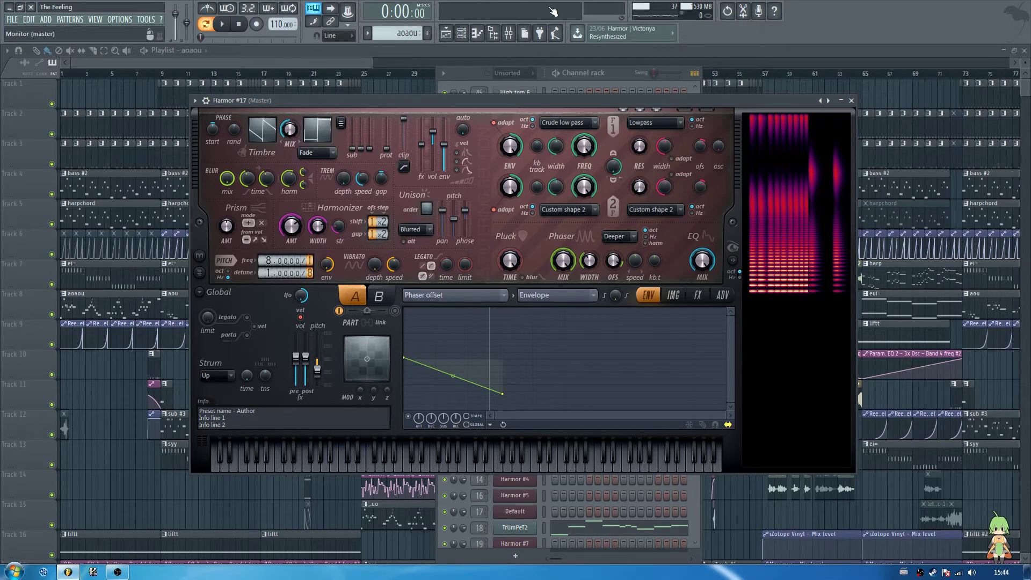
key("z")
key("z")
key("z")
key("z")
key("z")
key("z")
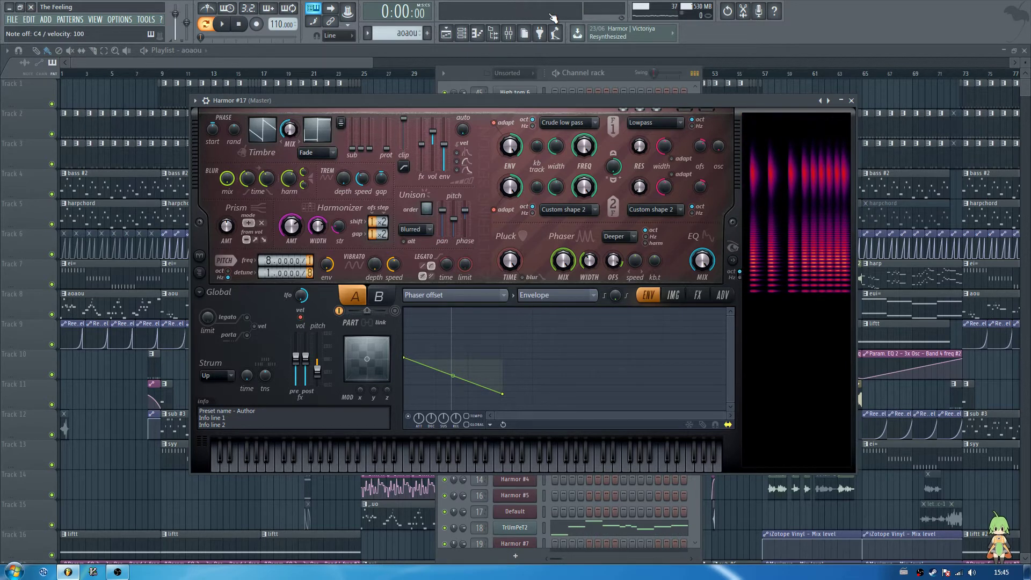
key("z")
key("z")
key("z")
key("p")
key("o")
key("e")
key("w")
key("w")
key("w")
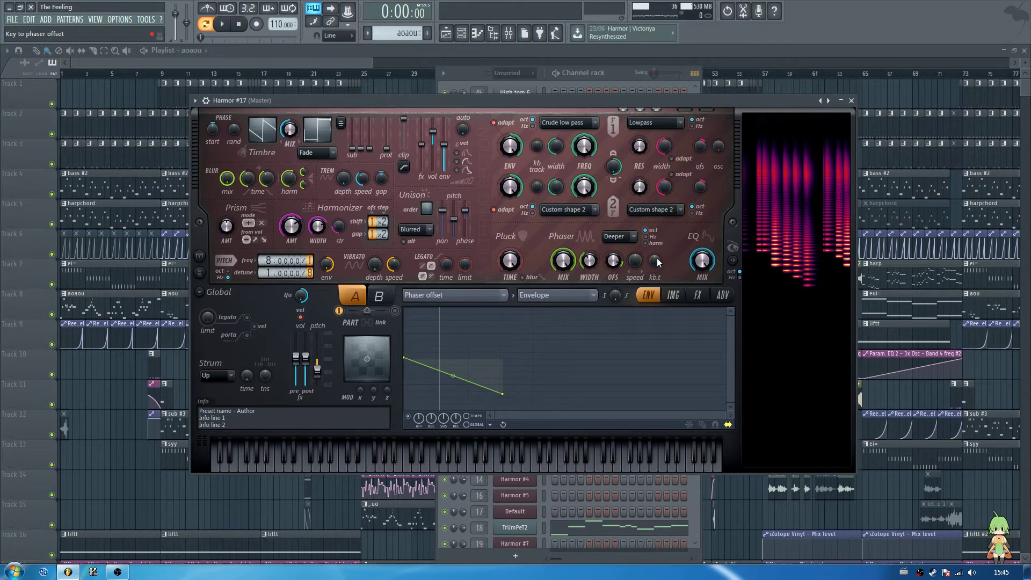
Raise the phaser's key-to-offset tracking slightly and play notes across several octaves to hear the difference
left_click_drag(659, 262, 660, 252)
key("x")
key("x")
key("z")
key("x")
key("e")
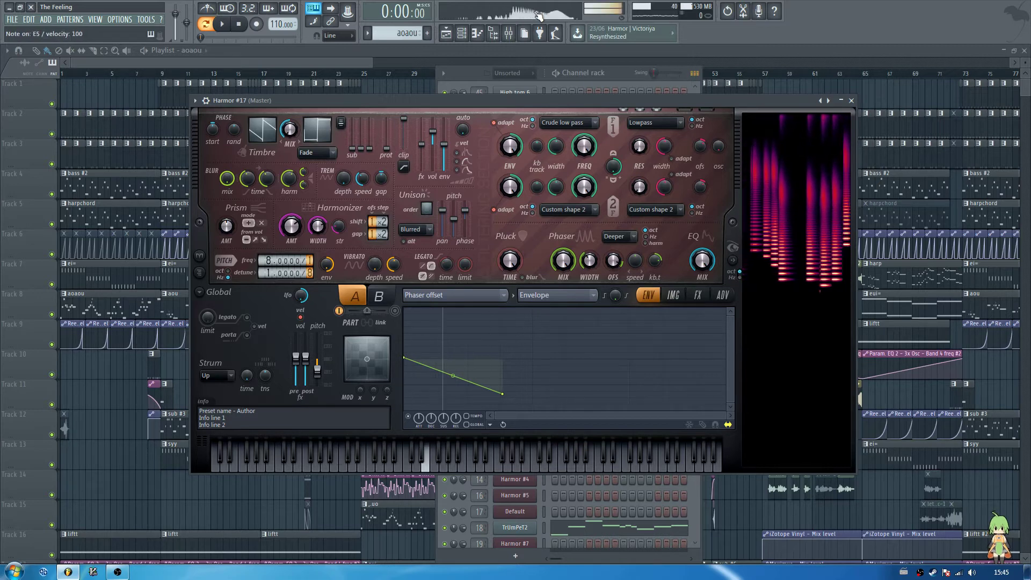
key("t")
key("y")
key("u")
key("i")
key("o")
key("u")
key("t")
key("r")
key("w")
key("w")
key("b")
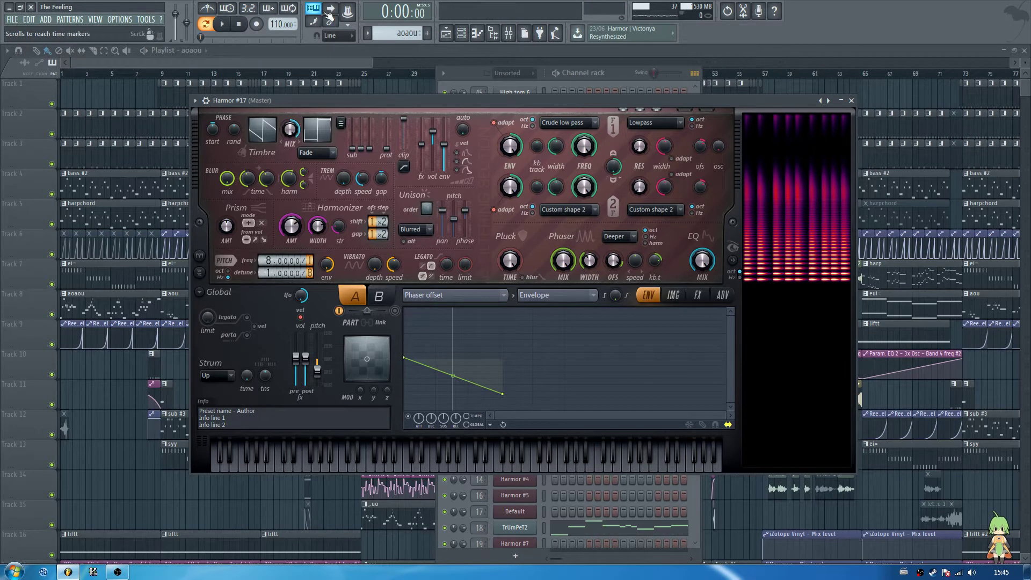
Adjust the timbre mix of Harmor #17 while playing a note
left_click_drag(294, 131, 294, 154)
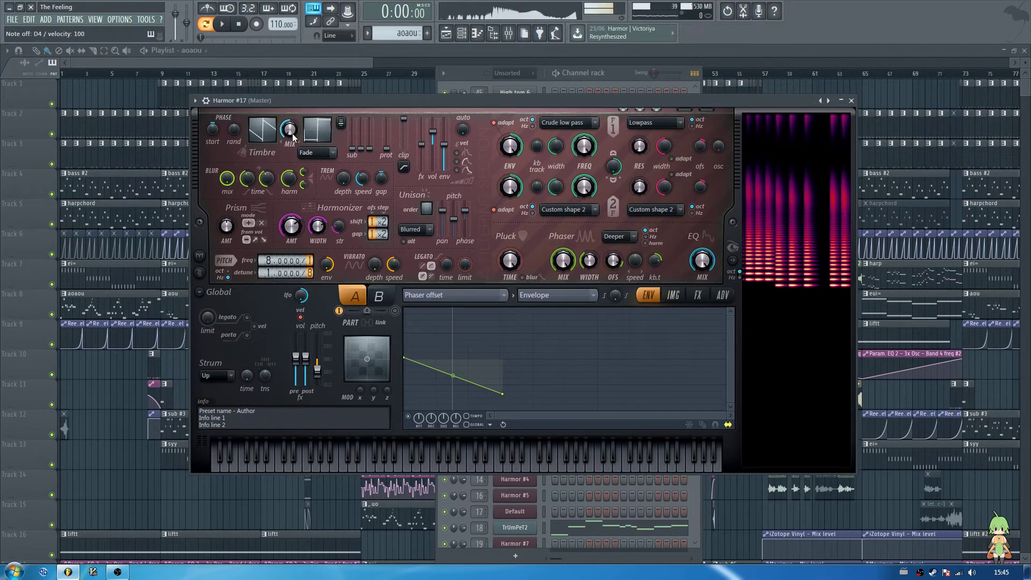
Add a fresh Harmor instance and vary its timbre mix while playing notes to hear the plain timbres
middle_click(518, 557)
left_click(582, 270)
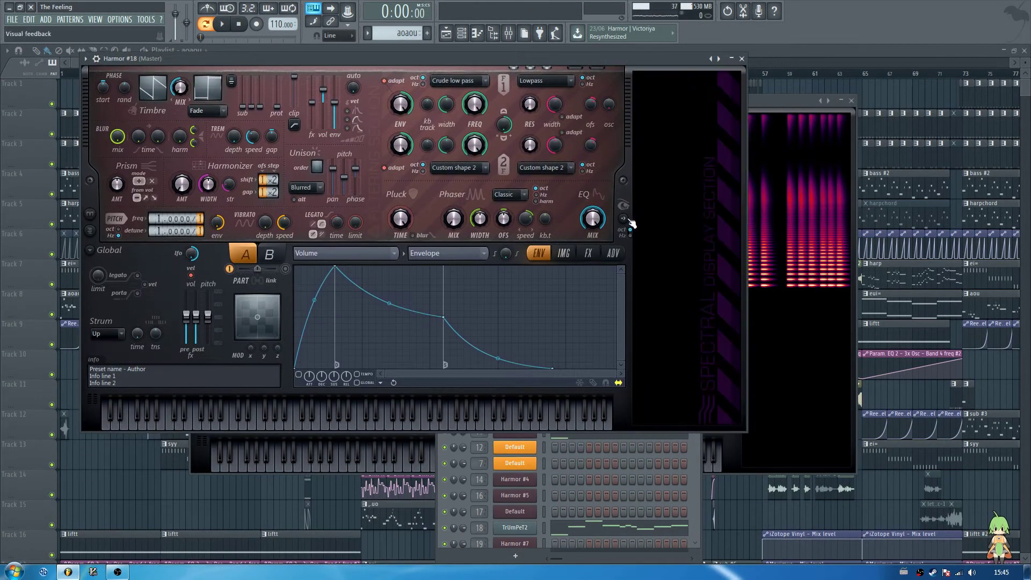
left_click_drag(474, 58, 498, 138)
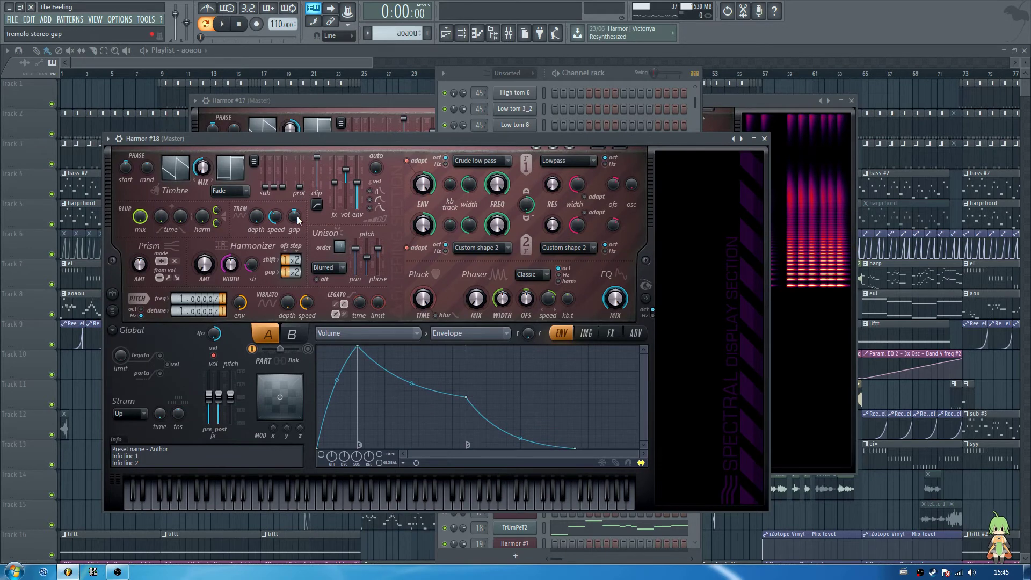
key("x")
left_click_drag(208, 173, 208, 118)
key("x")
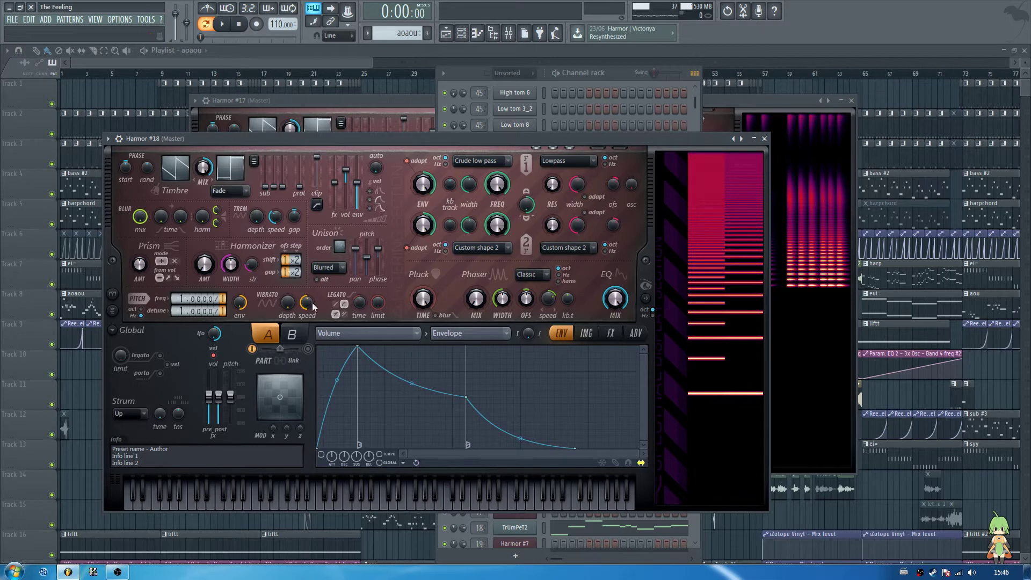
Try different pitch detune ratio values in the fresh Harmor while playing notes
left_click_drag(224, 312, 223, 306)
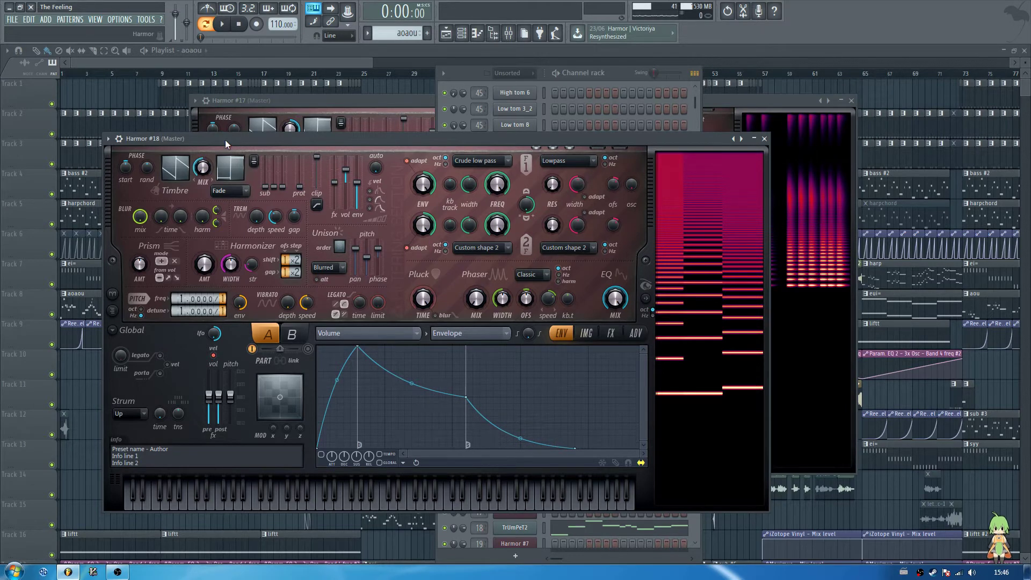
left_click_drag(225, 140, 231, 138)
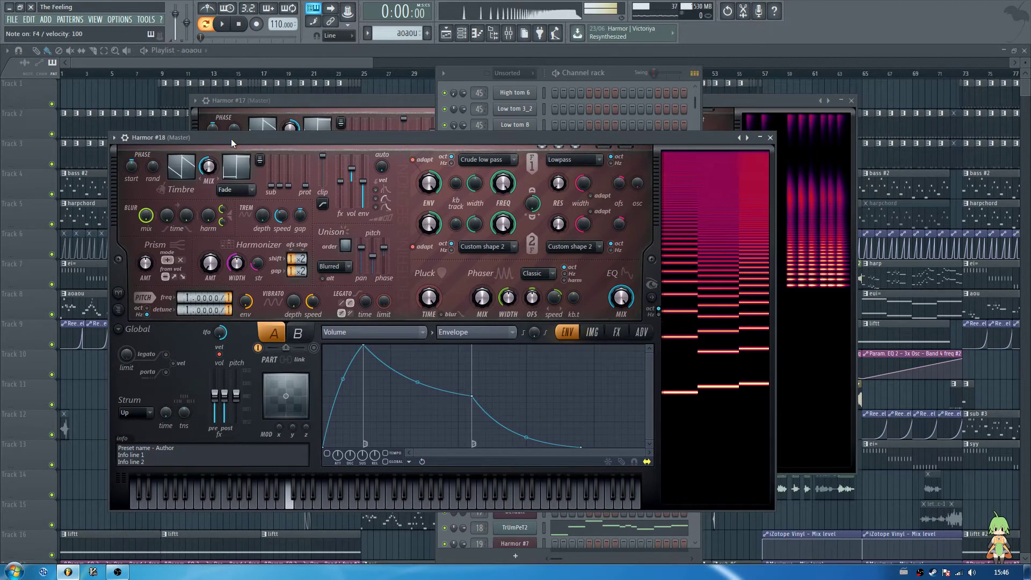
scroll(234, 309, "up", 1)
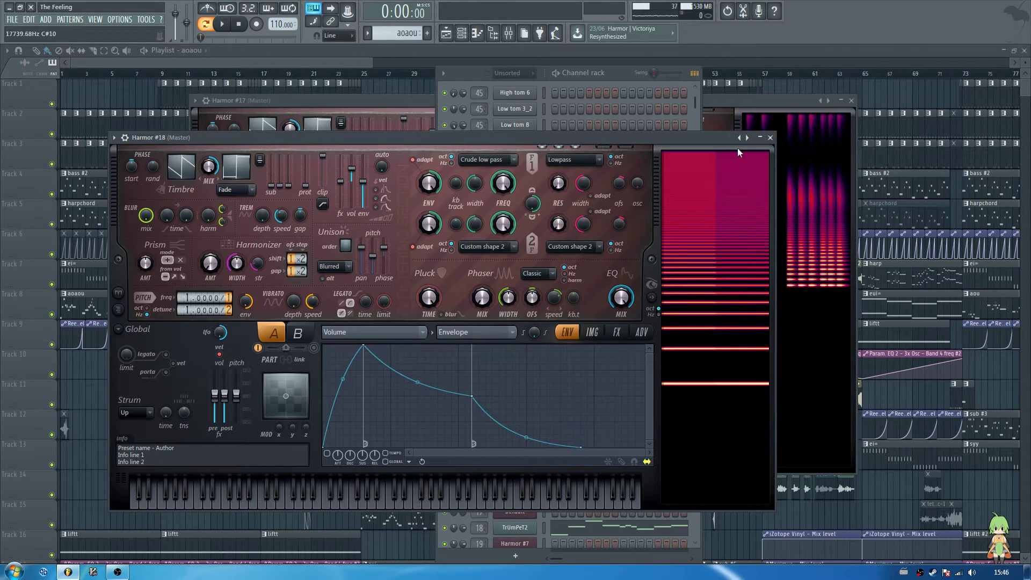
Close the test Harmor and delete the Harmor #18 channel
left_click(770, 137)
scroll(532, 537, "down", 6)
scroll(531, 536, "down", 5)
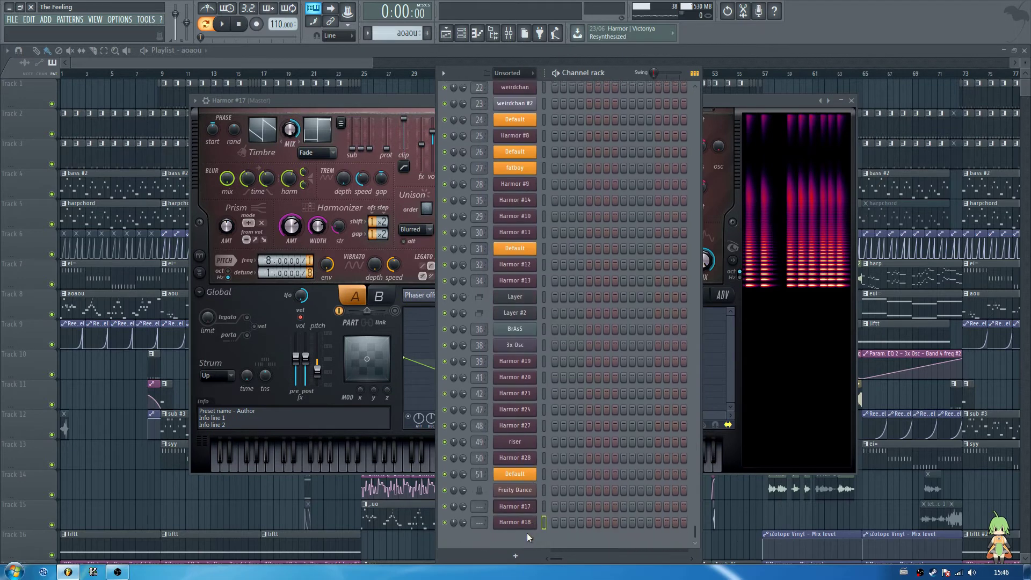
right_click(526, 531)
left_click(555, 537)
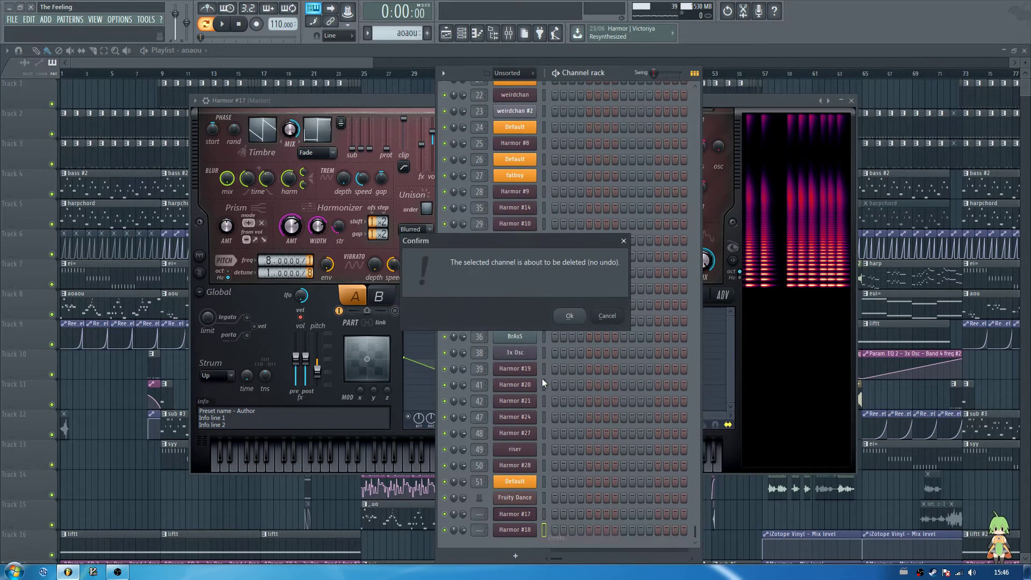
left_click(569, 316)
Return to Harmor #17 and play a run of notes up and down the keyboard to hear the lead
left_click(375, 99)
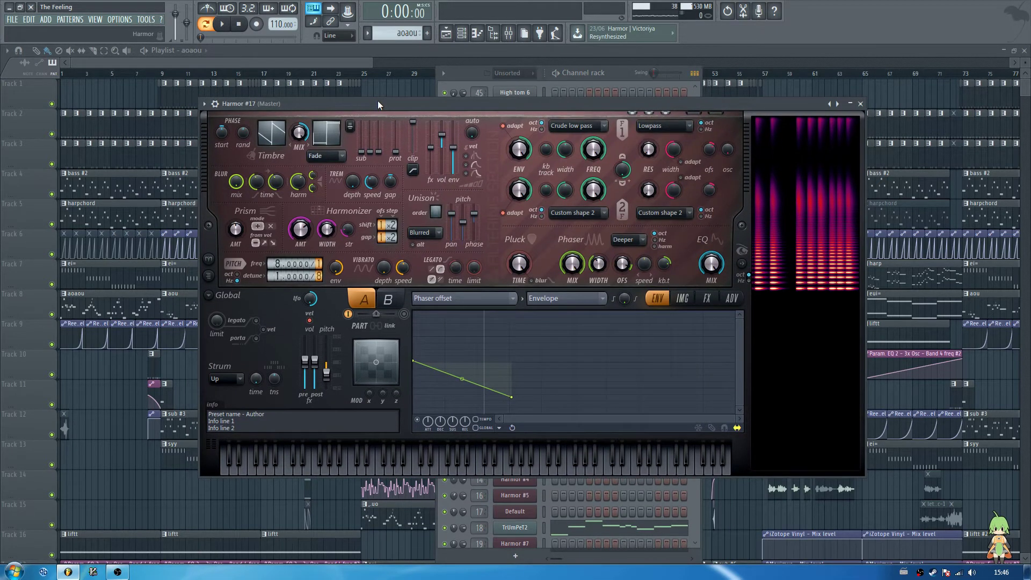
key("x")
key("c")
key("v")
key("b")
key("n")
key("b")
key("v")
key("c")
key("x")
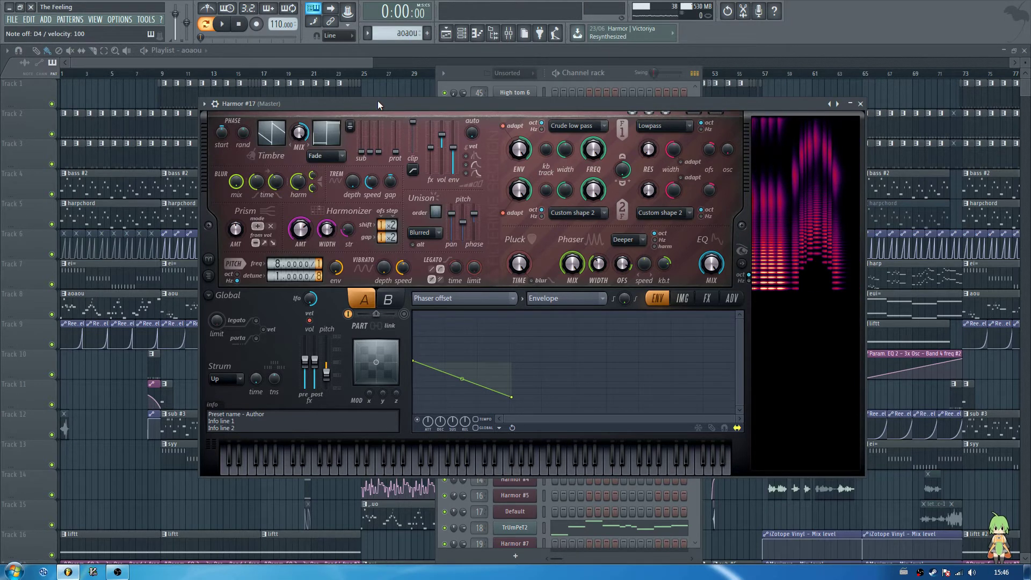
Set Harmor's distortion to Log, lower its amount and raise its filter while playing notes
left_click(706, 298)
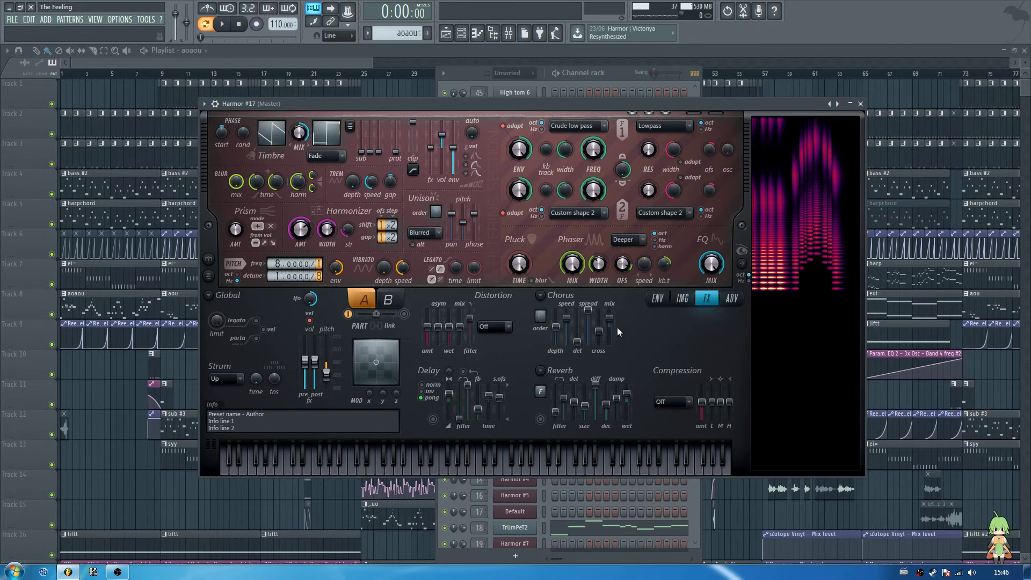
left_click(495, 326)
left_click(505, 392)
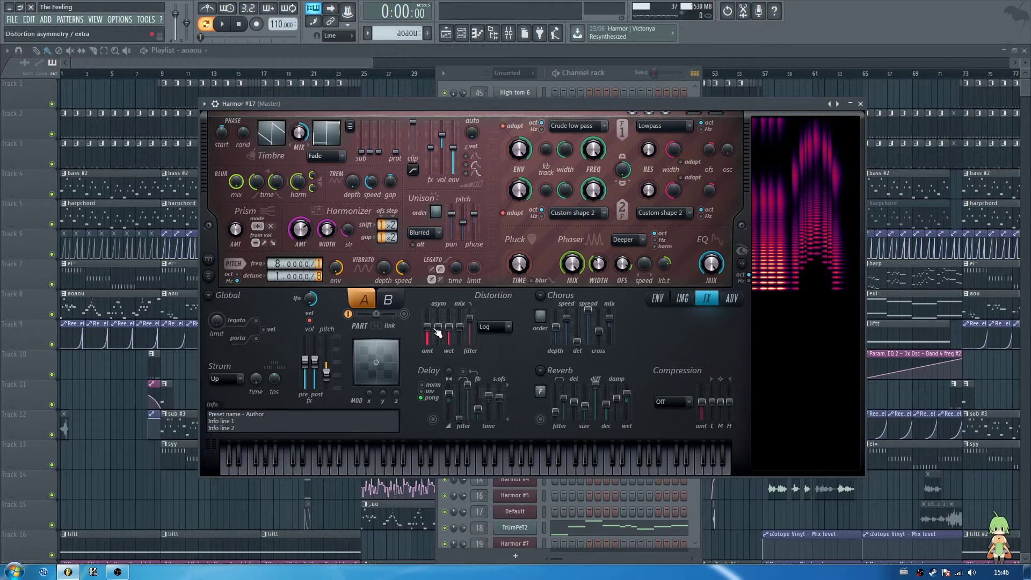
left_click_drag(427, 326, 470, 310)
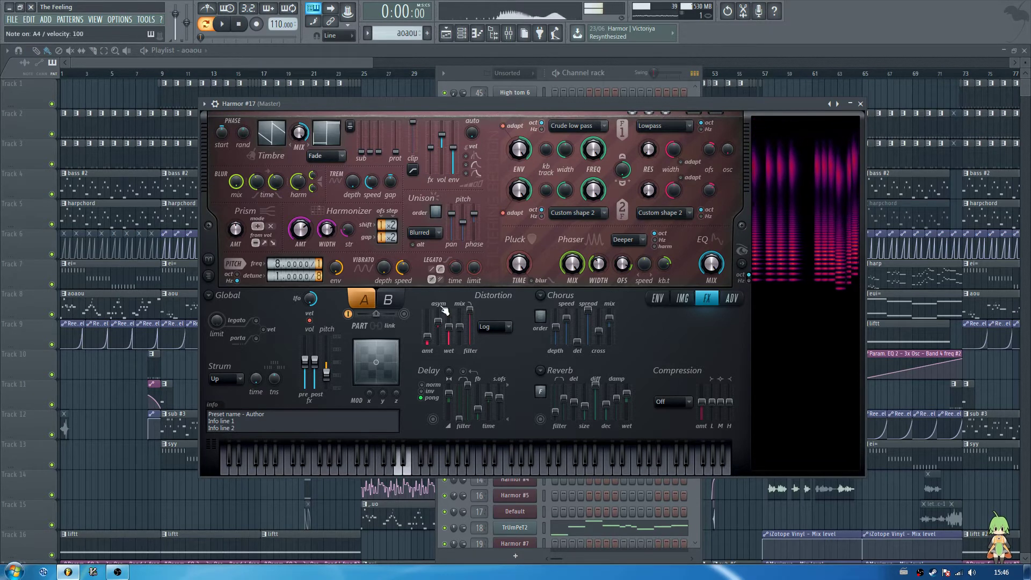
left_click_drag(427, 336, 428, 327)
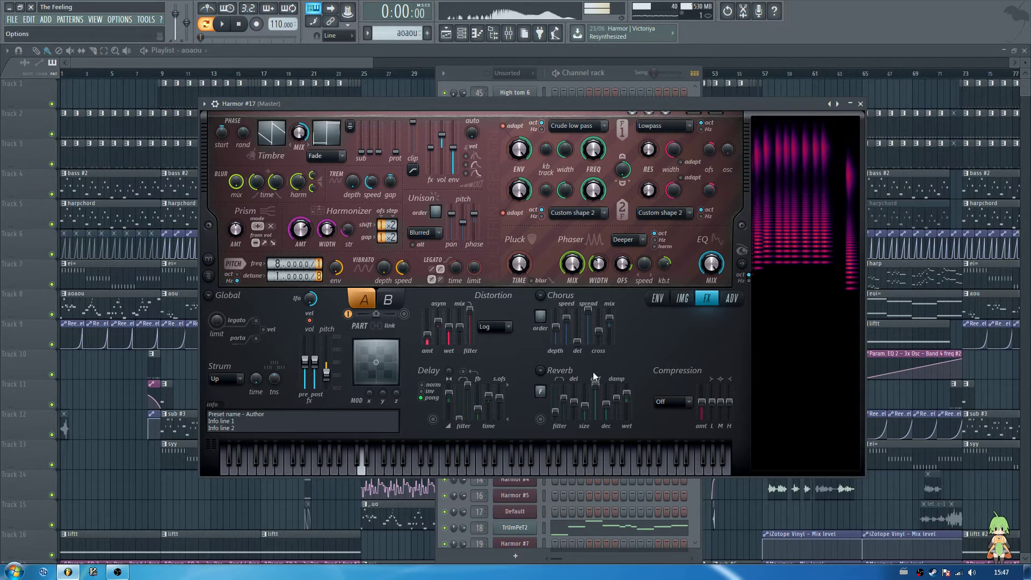
Set Harmor's compression to Burning and adjust its amount and band levels
left_click(671, 402)
left_click(669, 458)
mouse_move(701, 402)
left_mouse_down()
mouse_move(722, 385)
mouse_move(729, 397)
left_mouse_up()
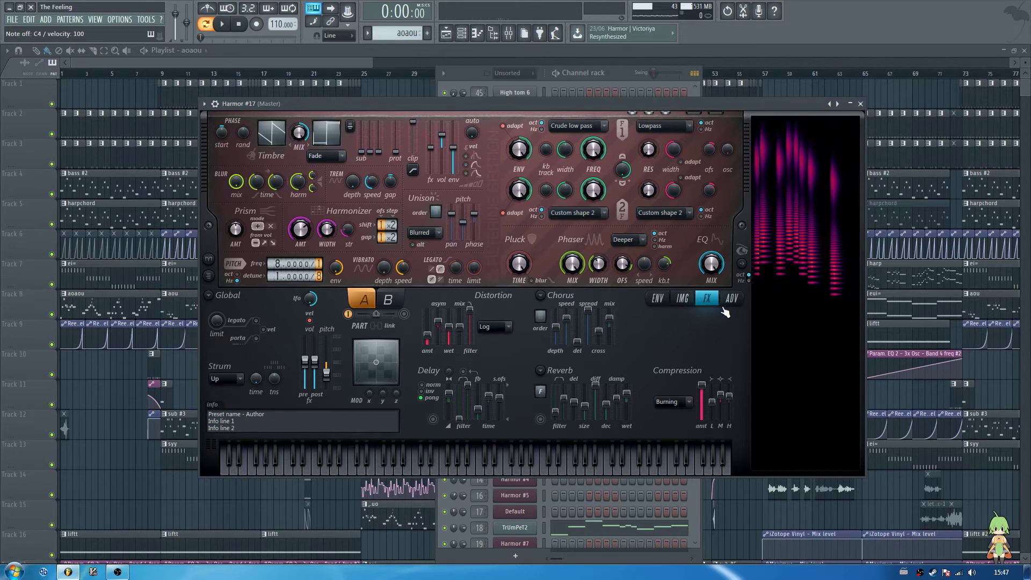
Reshape the filter 1 frequency envelope with a slightly later peak and a shorter decay
left_click(657, 298)
left_click(497, 298)
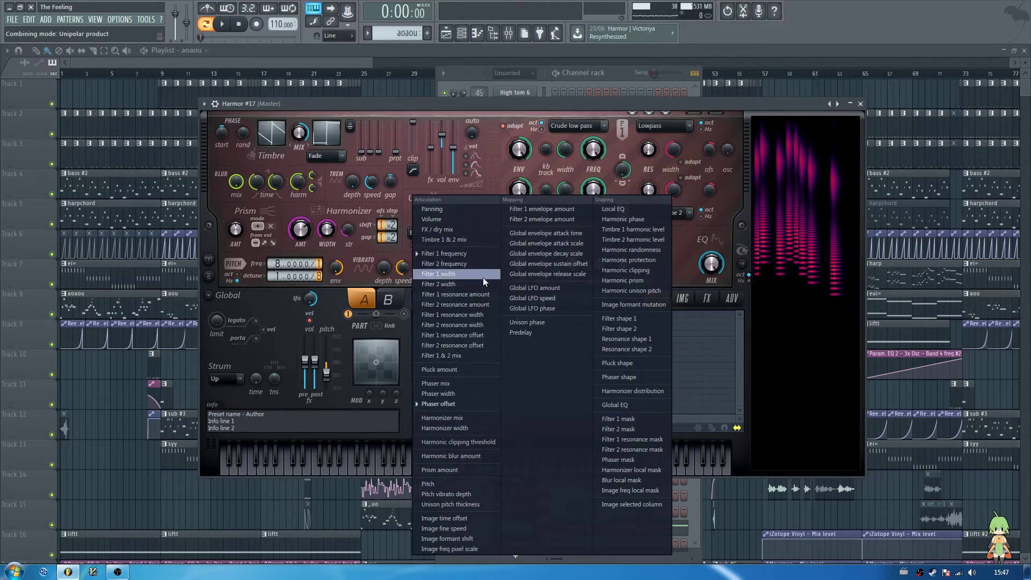
left_click(457, 250)
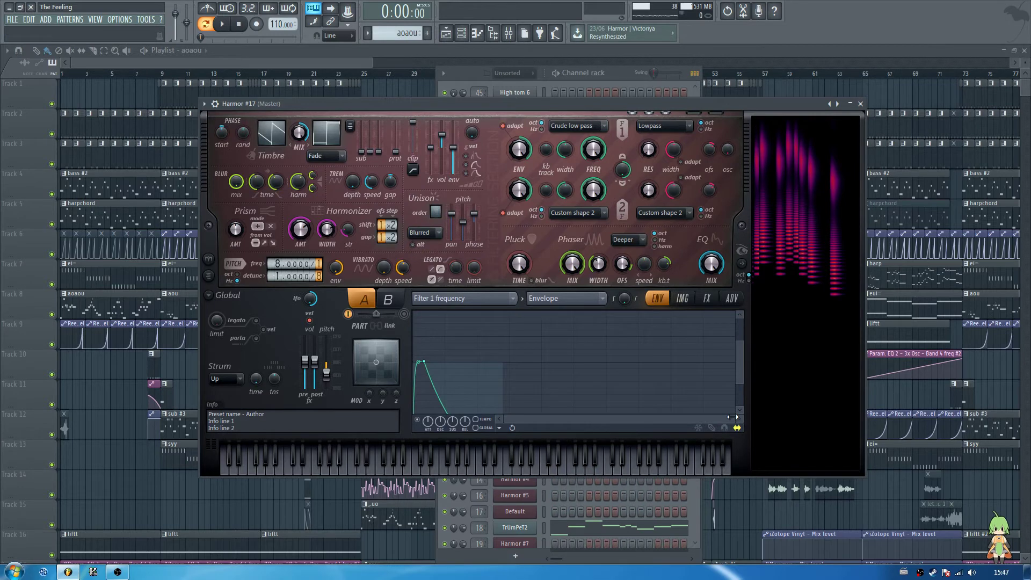
left_click_drag(740, 341, 739, 319)
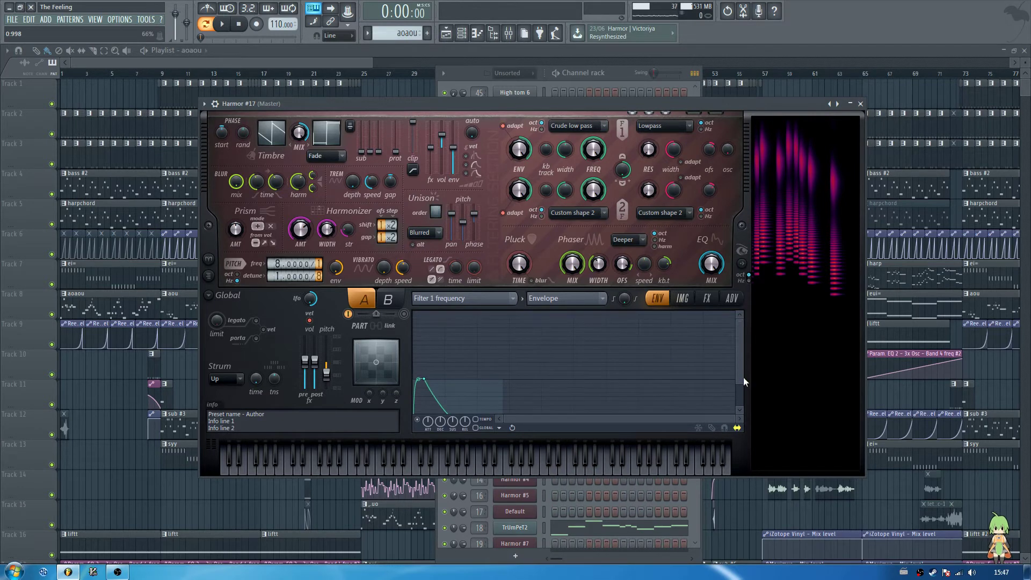
left_click_drag(740, 383, 740, 406)
right_click(424, 362)
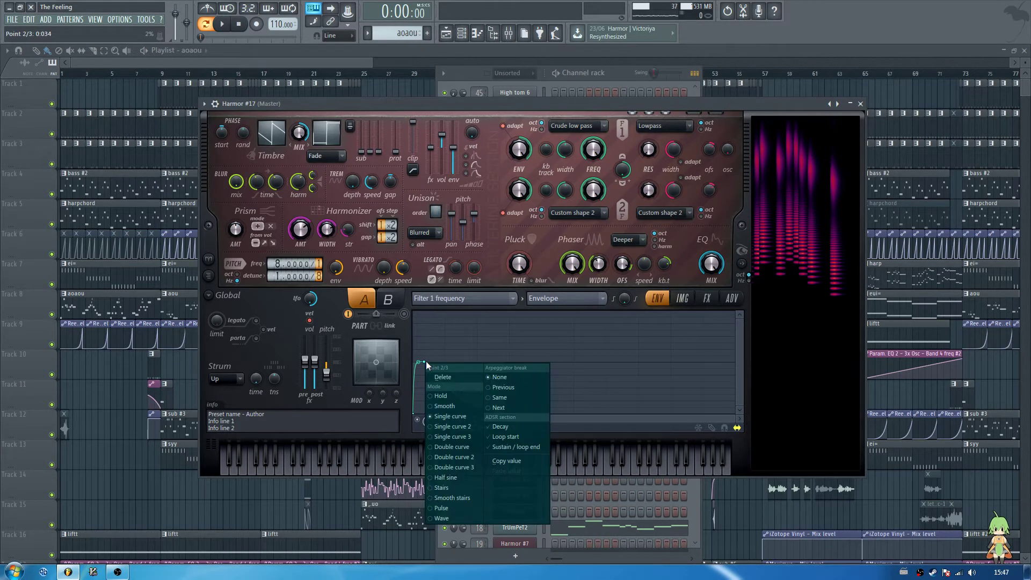
left_click(547, 357)
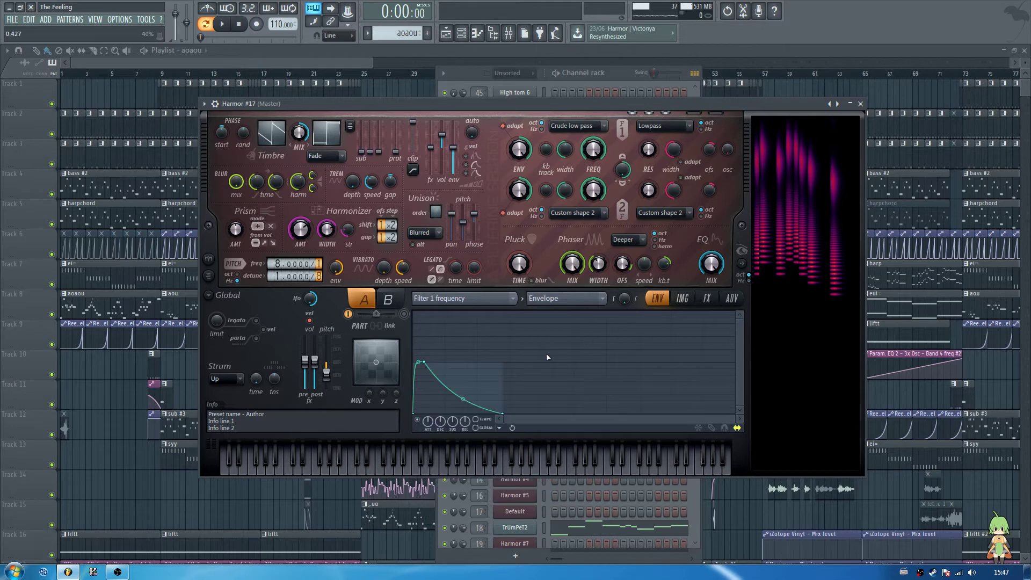
mouse_move(424, 367)
left_mouse_down()
mouse_move(439, 365)
mouse_move(428, 365)
left_mouse_up()
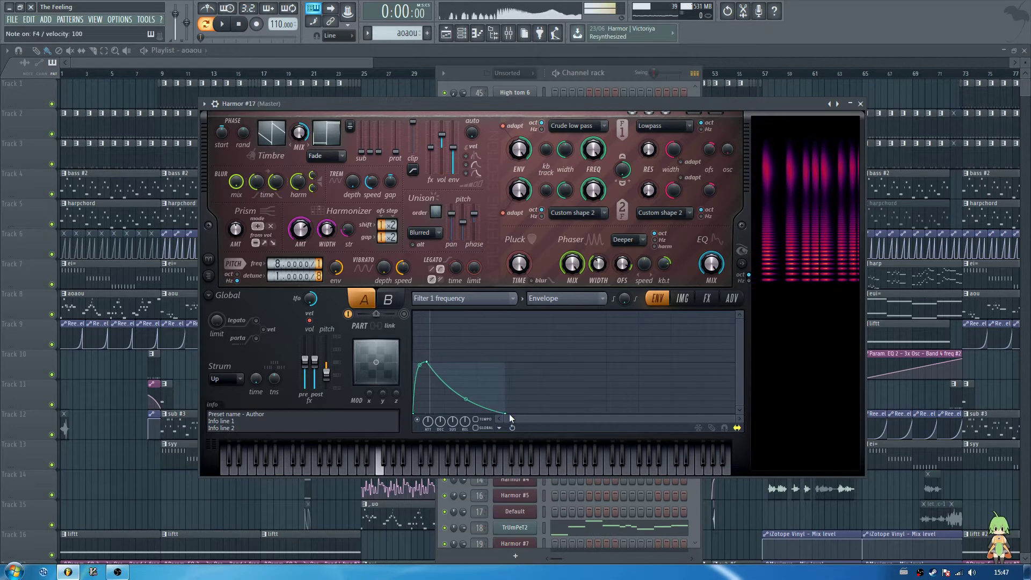
left_click_drag(506, 418, 487, 414)
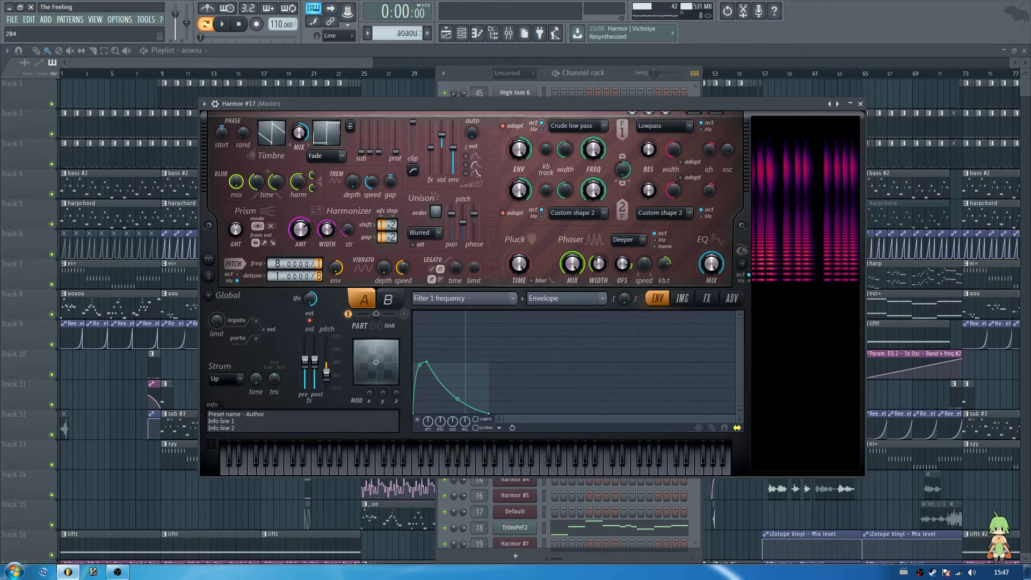
Change the phaser offset while repeating the F4 note to hear how the sweep moves
left_click_drag(622, 263, 622, 290)
key("v")
key("v")
key("v")
key("v")
key("v")
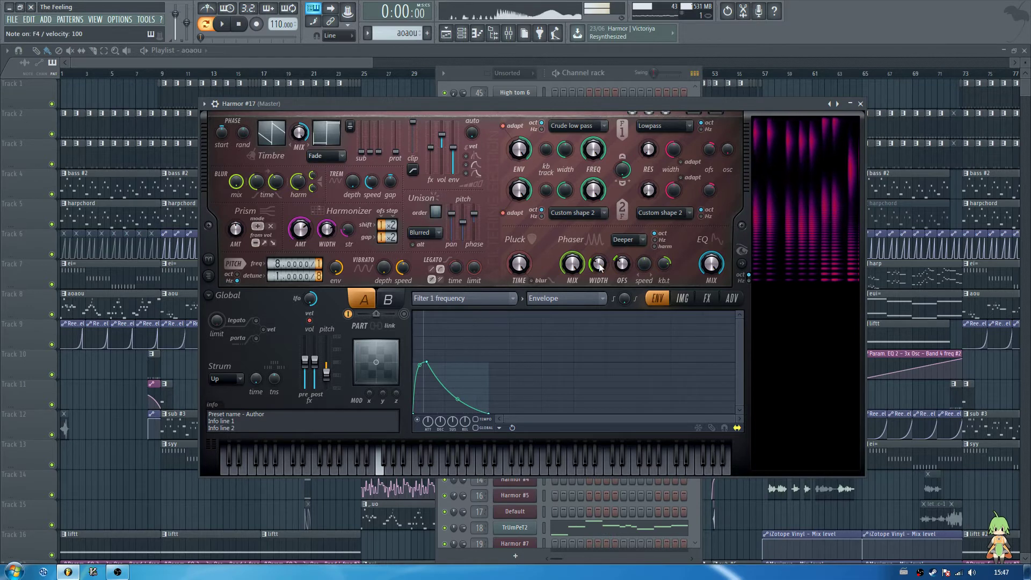
key("v")
key("v")
key("v")
key("v")
key("v")
key("v")
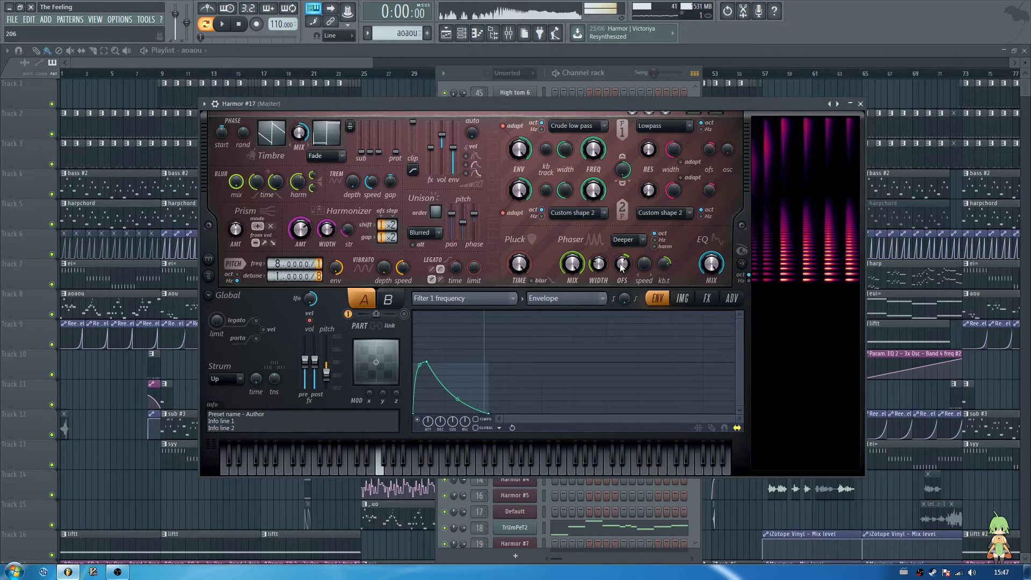
Fine-tune the phaser offset in both directions while repeating F4 to place the sweep
left_click_drag(622, 264, 622, 253)
key("v")
key("v")
key("v")
key("v")
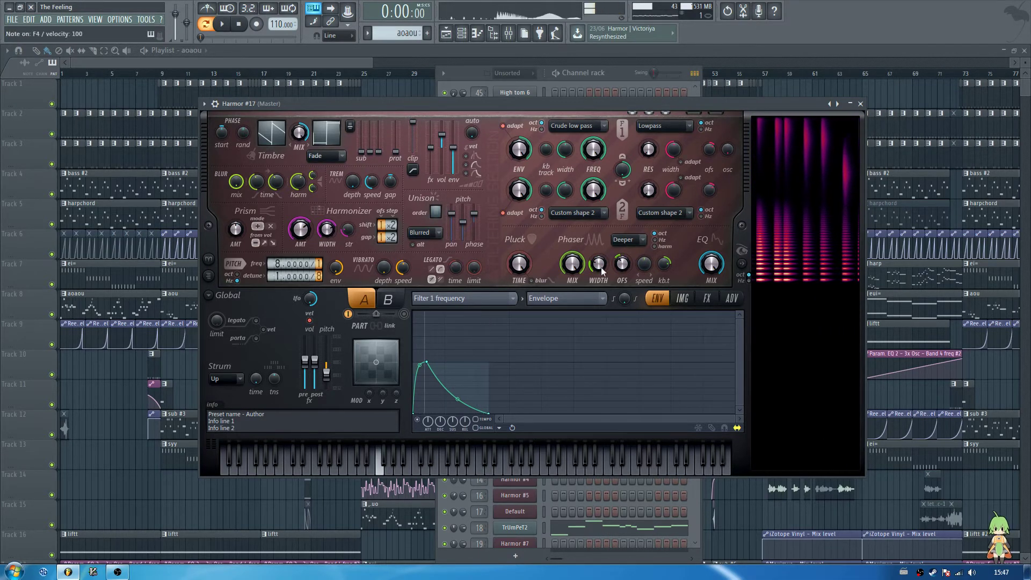
key("v")
key("v")
key("v")
key("v")
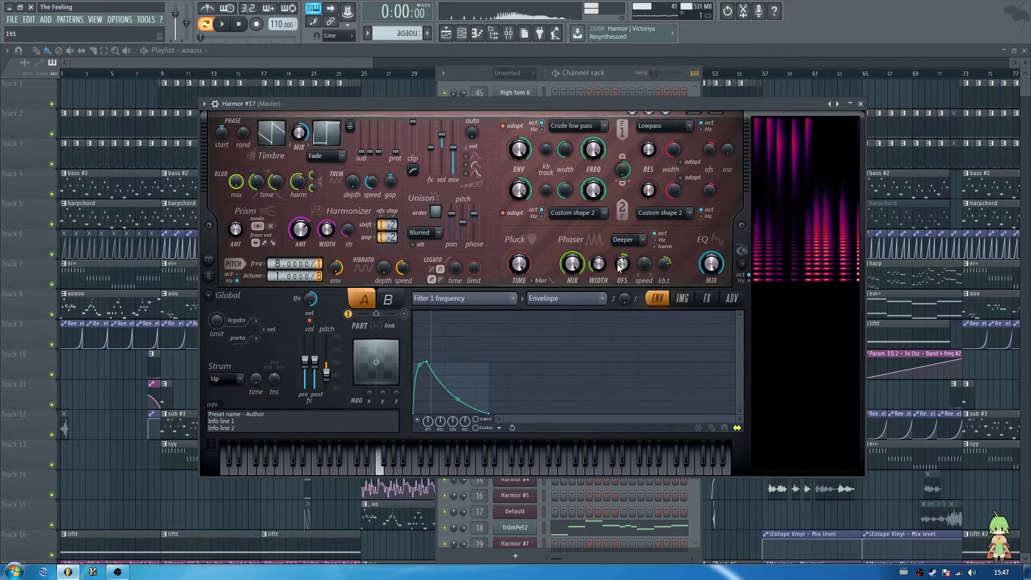
key("v")
key("v")
key("v")
key("v")
left_click_drag(621, 264, 621, 282)
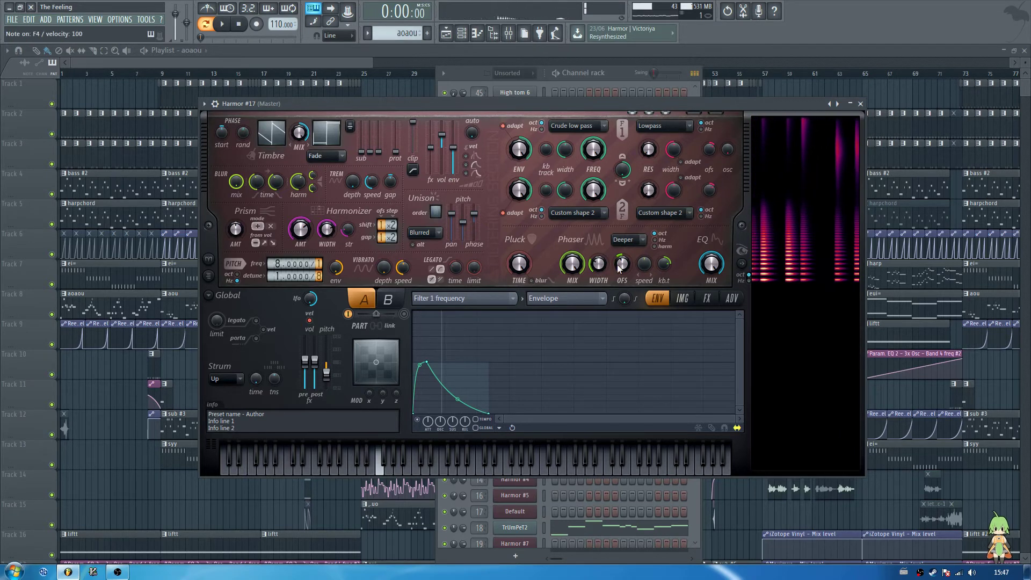
Play a melody over more than an octave to check the finished lead across the keyboard
key("c")
key("b")
key("m")
key("q")
key("w")
key("m")
key("n")
key("c")
key("x")
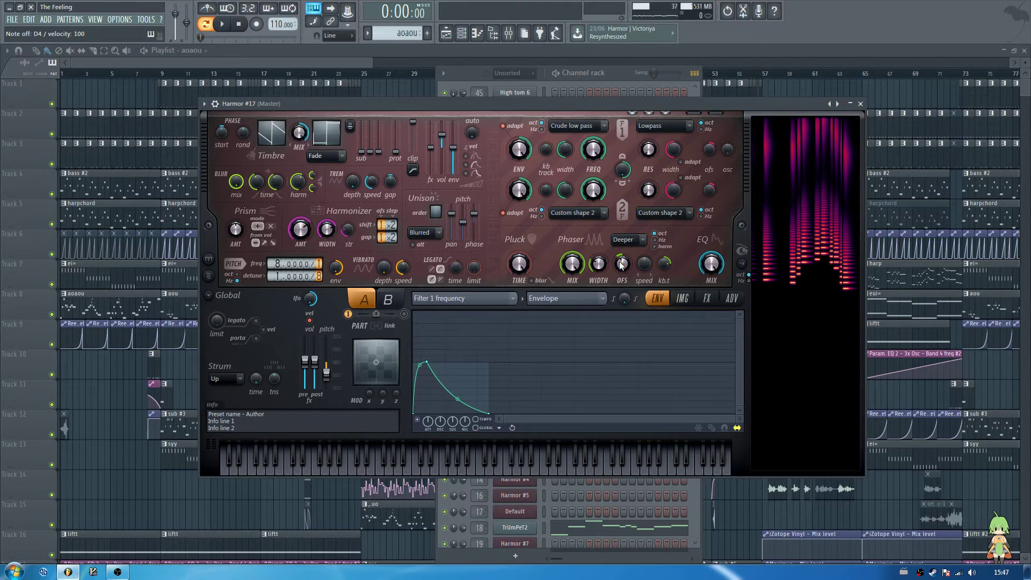
Hide Harmor's spectral display and route the Harmor #17 channel to mixer track 53
left_click(730, 299)
left_click(657, 298)
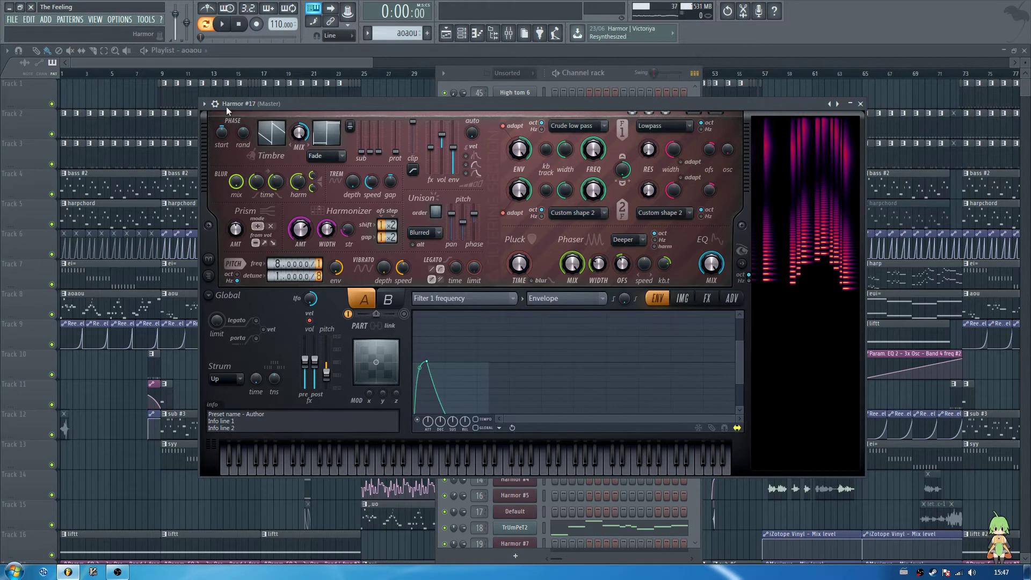
left_click(746, 264)
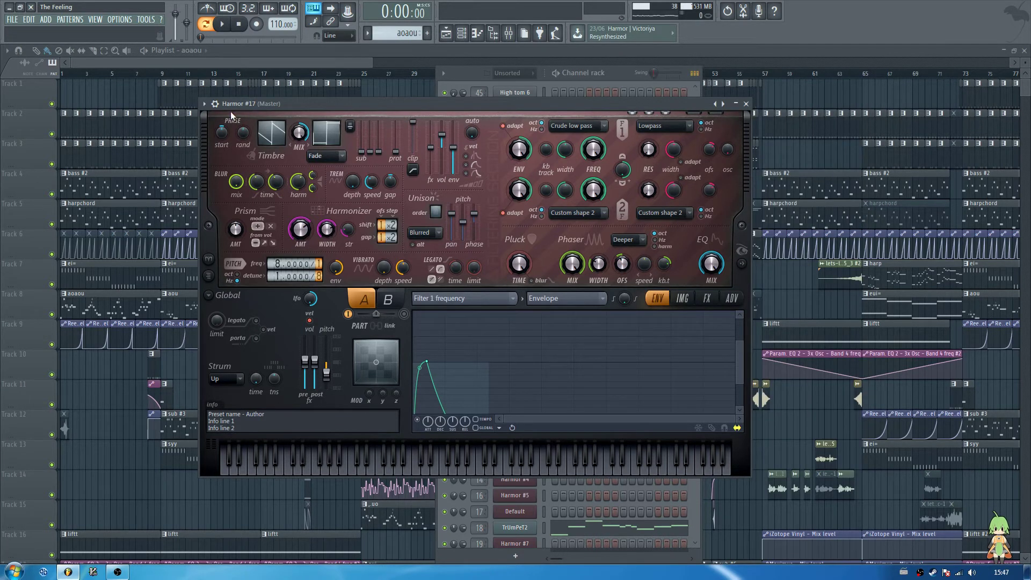
left_click(747, 103)
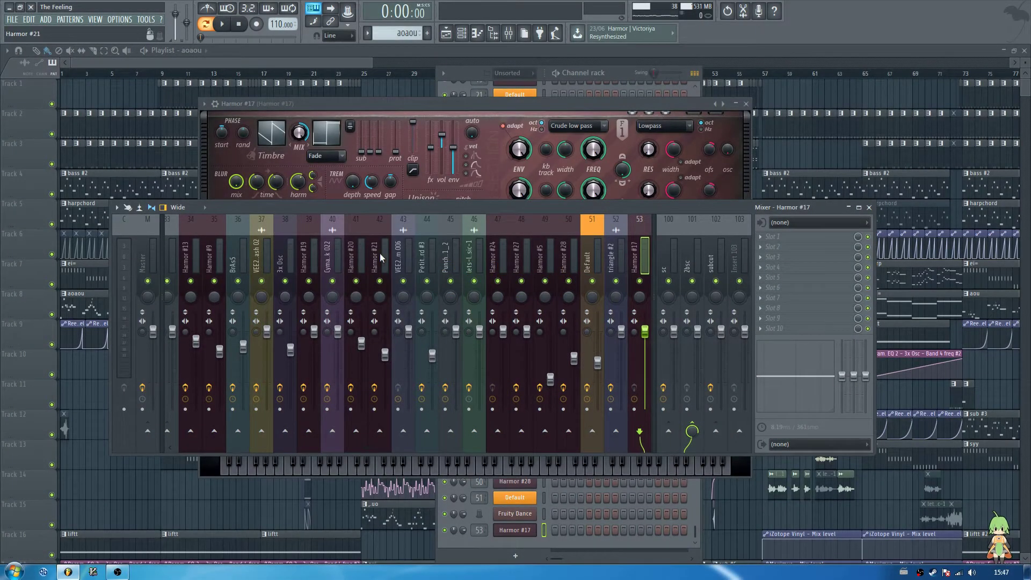
Load Fruity Flangus into the first effect slot of the Harmor #17 mixer track and move its window over the mixer
scroll(384, 253, "down", 3)
left_click(769, 239)
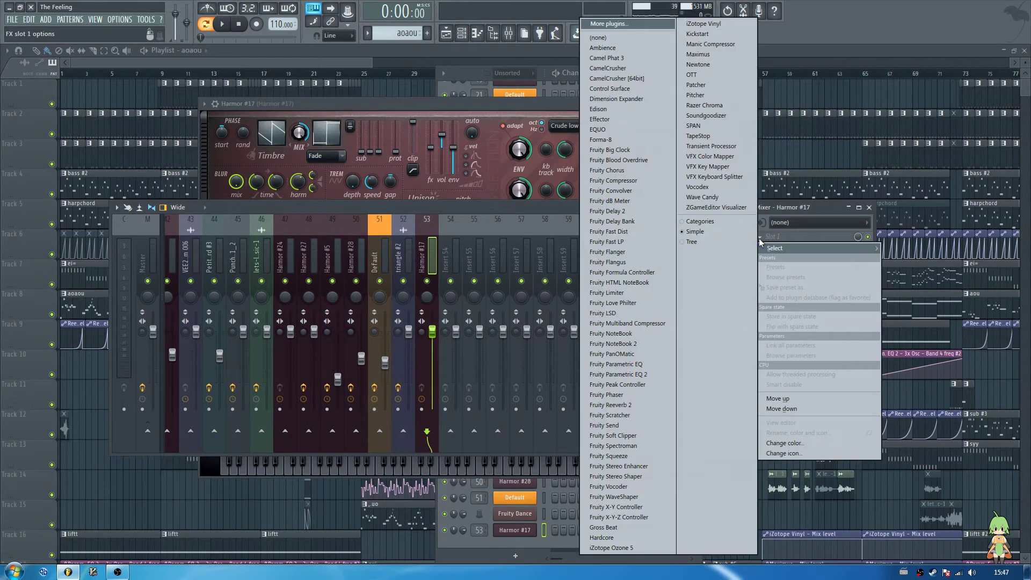
left_click(627, 263)
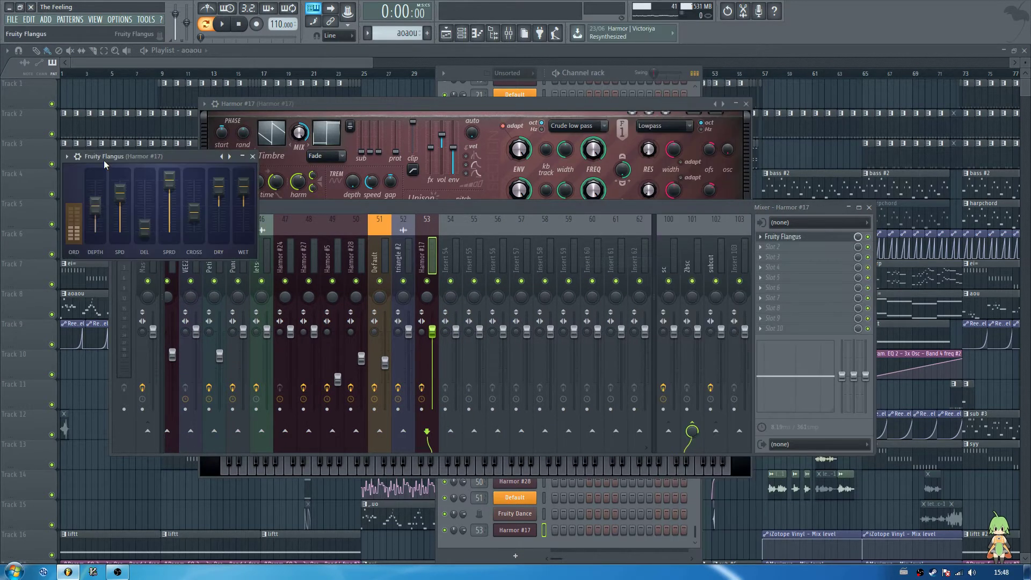
left_click_drag(104, 161, 486, 184)
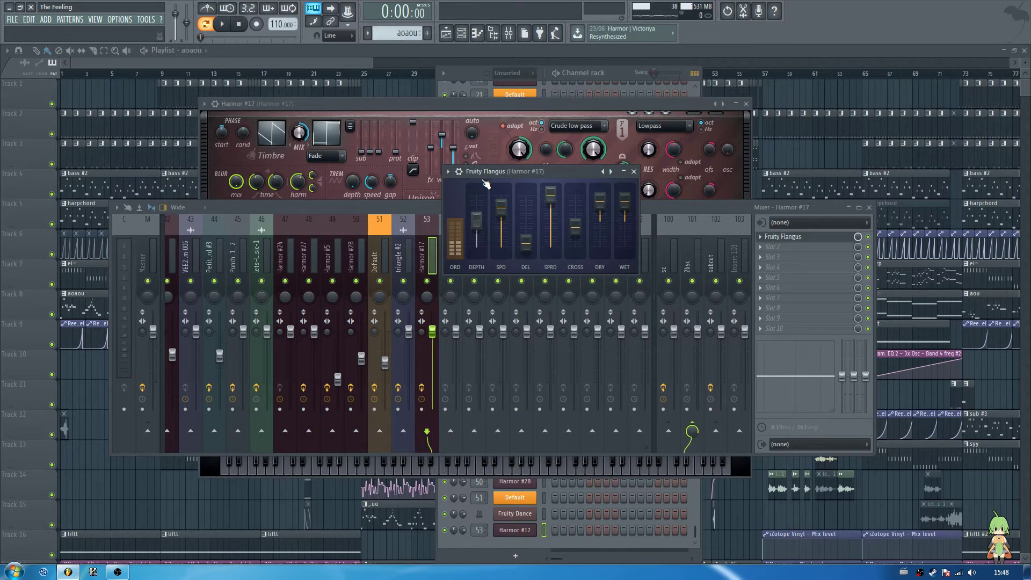
Read the Fruity Flangus parameter descriptions in the user manual and return to the effect in the mixer
key("F1")
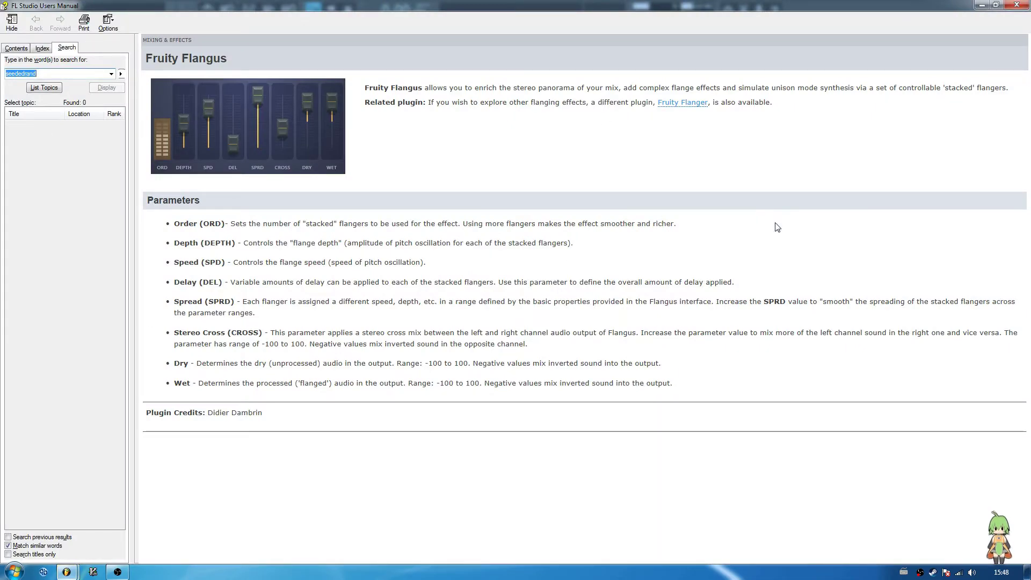
left_click(1017, 5)
left_click_drag(498, 174, 506, 179)
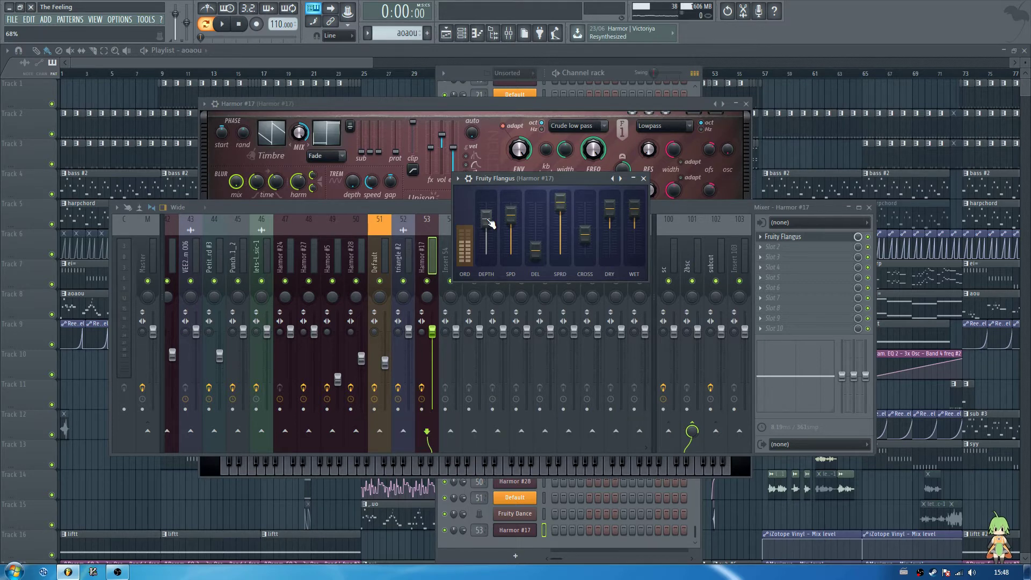
Set the Flangus depth to 68%, raise its speed, set the delay to 41%, and play notes to hear the effect
left_click_drag(499, 222, 499, 217)
left_click_drag(535, 248, 535, 231)
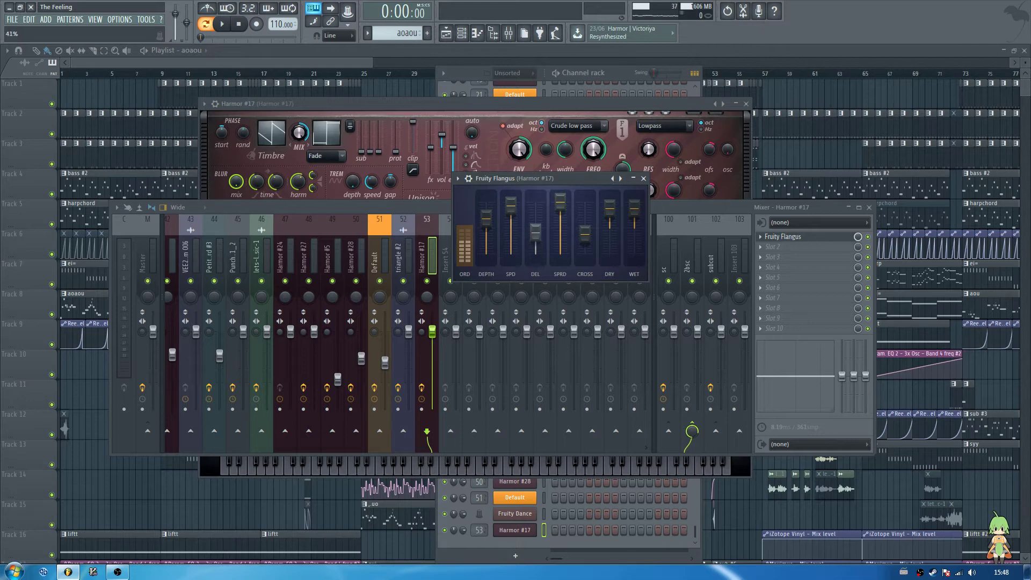
key("z")
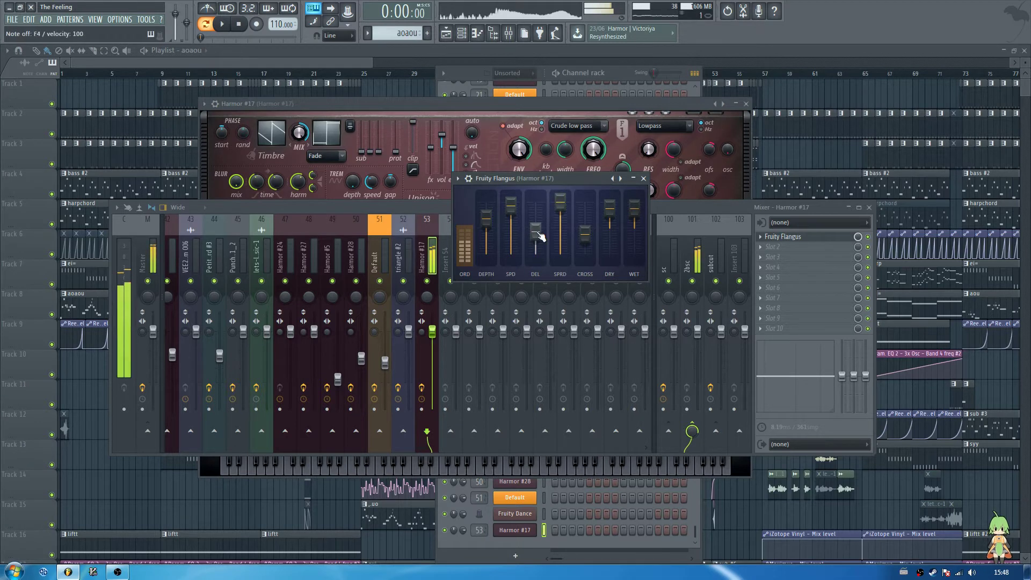
key("b")
key("q")
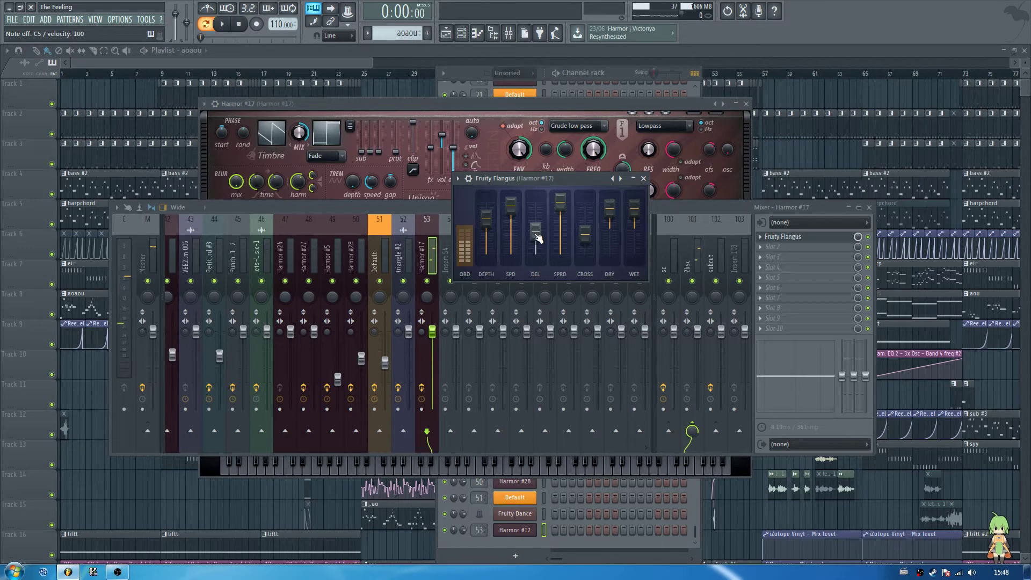
Set the Flangus spread to 100% and compare a lowered and a restored dry level while playing notes
mouse_move(560, 202)
left_mouse_down()
mouse_move(564, 250)
mouse_move(564, 199)
left_mouse_up()
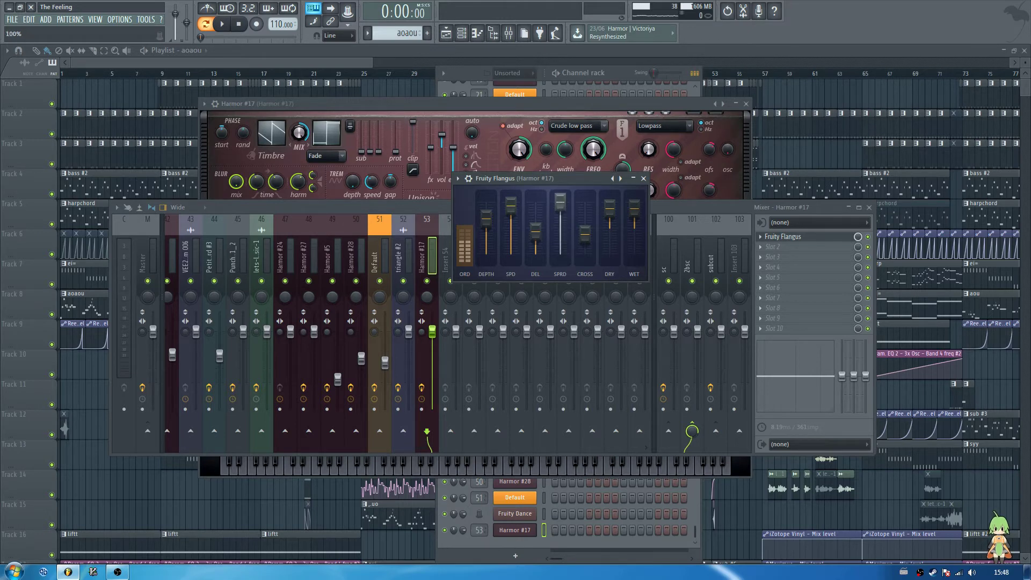
key("z")
left_click_drag(579, 182, 573, 193)
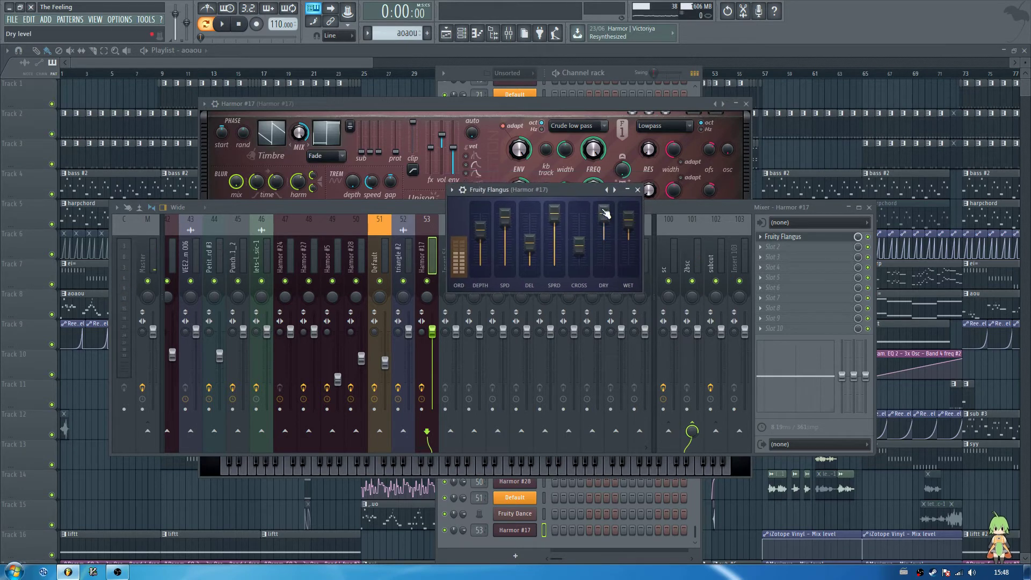
scroll(605, 215, "down", 5)
key("c")
left_click_drag(603, 239, 603, 214)
key("c")
Lower the Flangus wet level slightly, close the effect window, and audition the lead with a short melody
left_click_drag(628, 219, 628, 223)
key("v")
key("x")
key("z")
key("n")
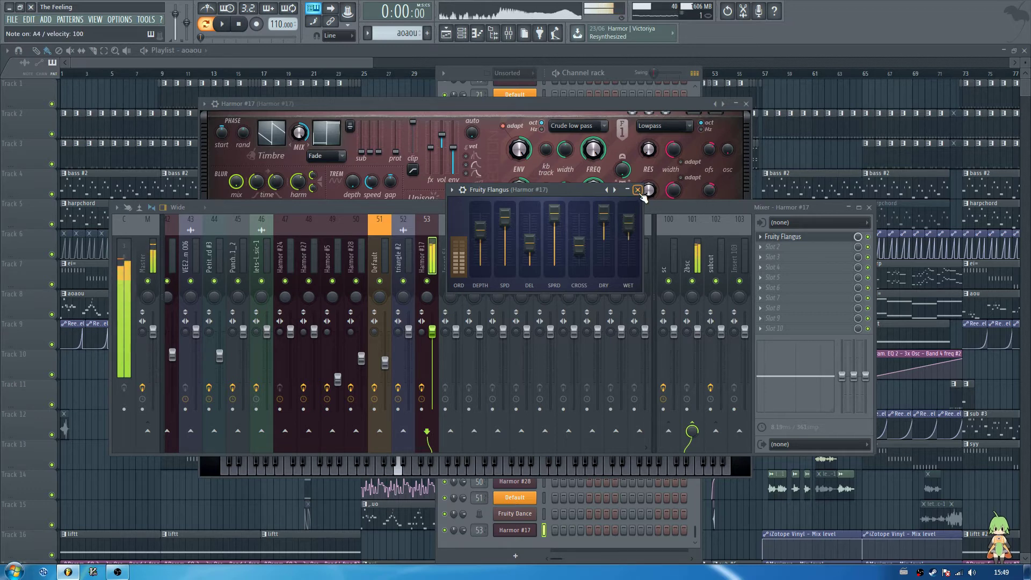
left_click(638, 190)
key("b")
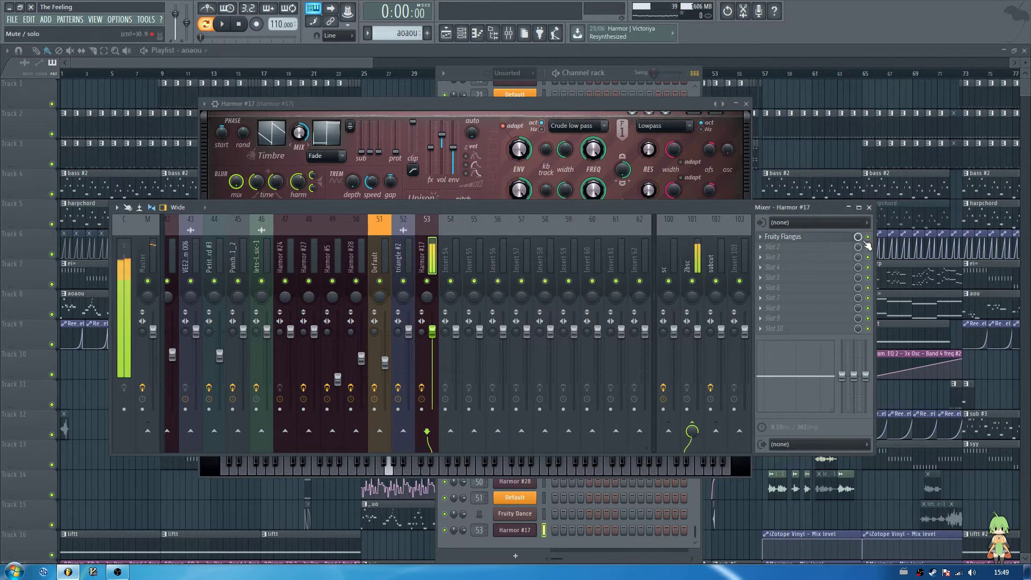
key("b")
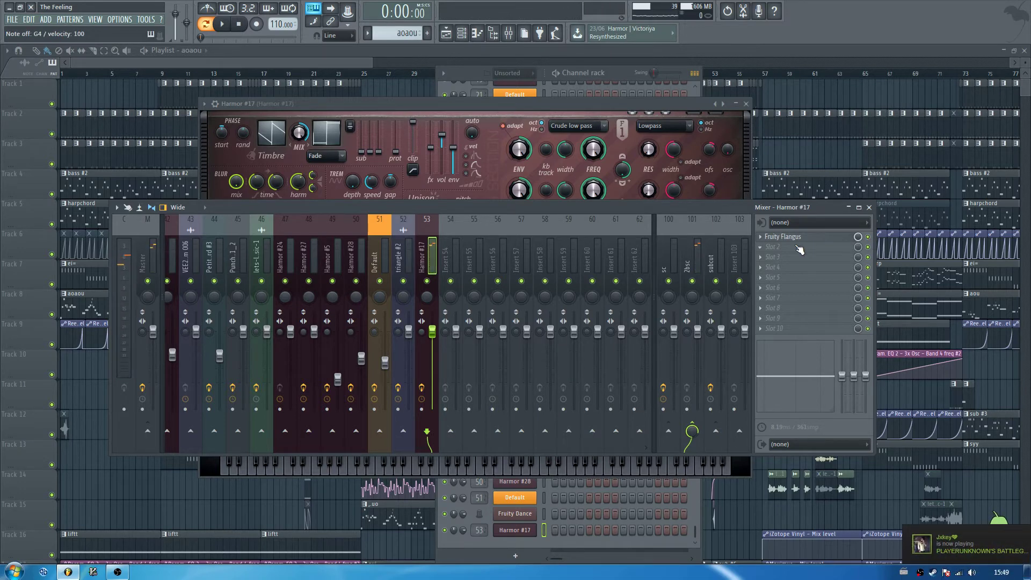
Load Fruity Reeverb 2 into the second effect slot of the Harmor #17 track and place its window over the mixer
left_click(799, 249)
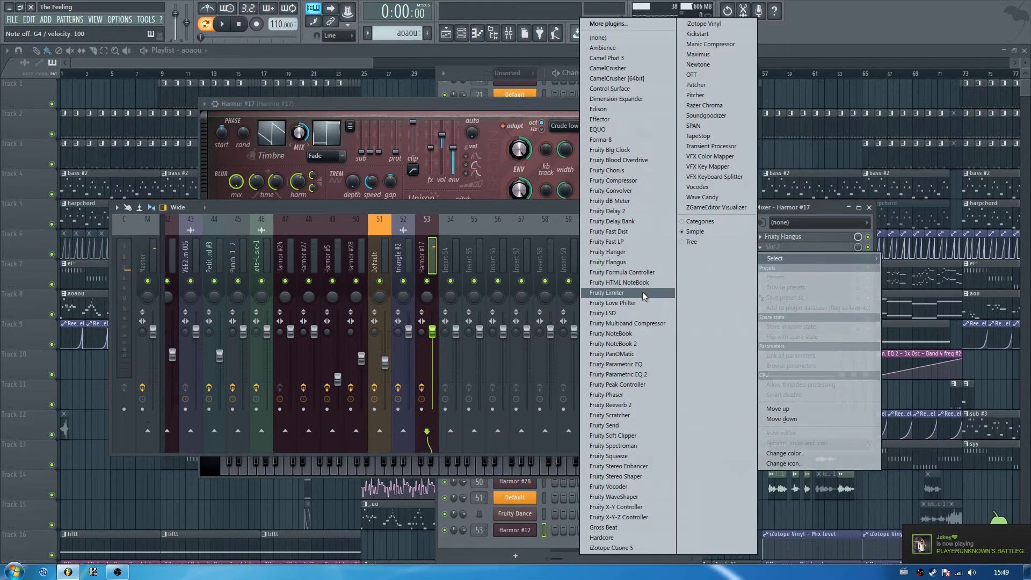
left_click(634, 404)
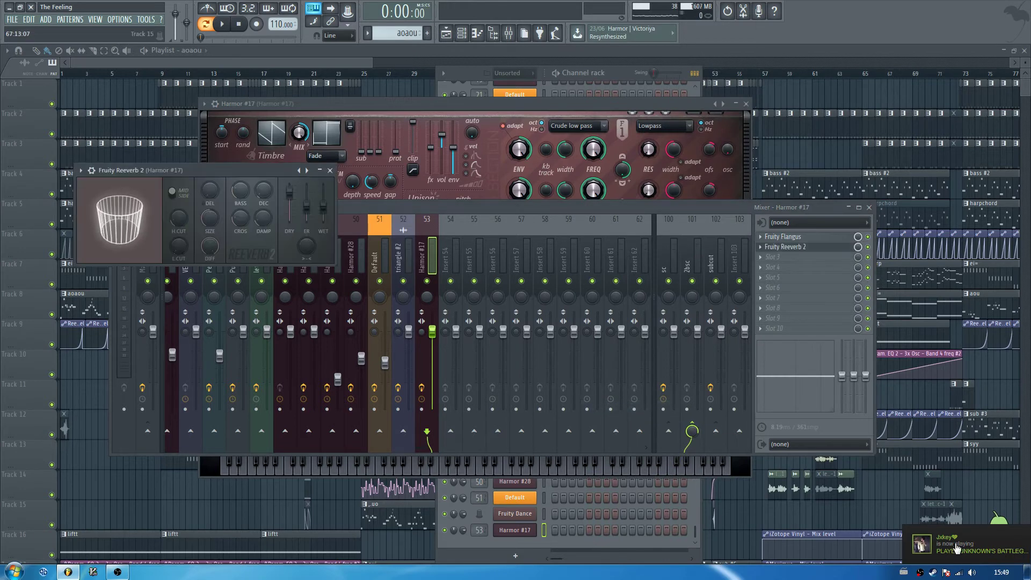
left_click_drag(162, 169, 630, 195)
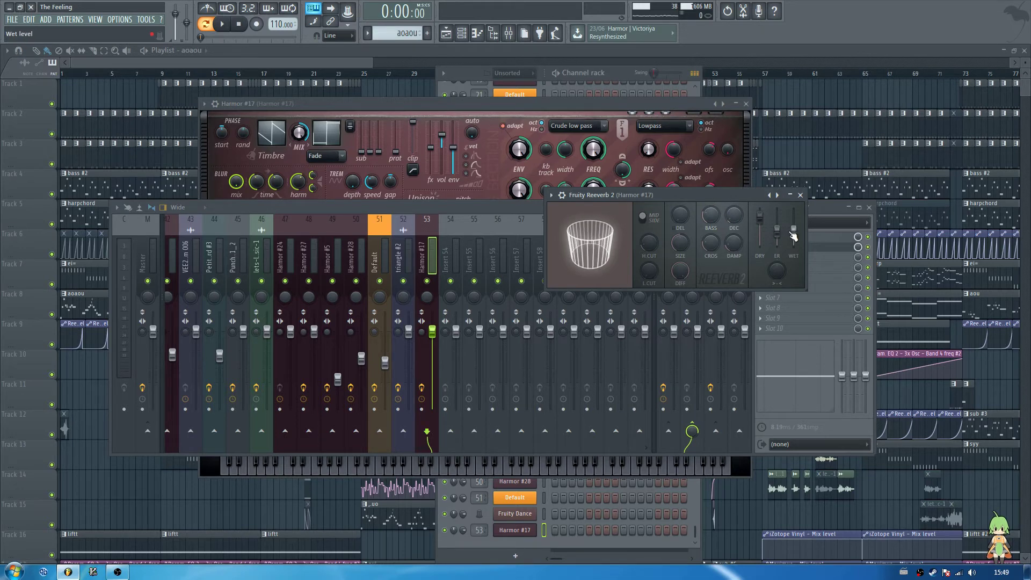
key("q")
left_click_drag(734, 217, 650, 220)
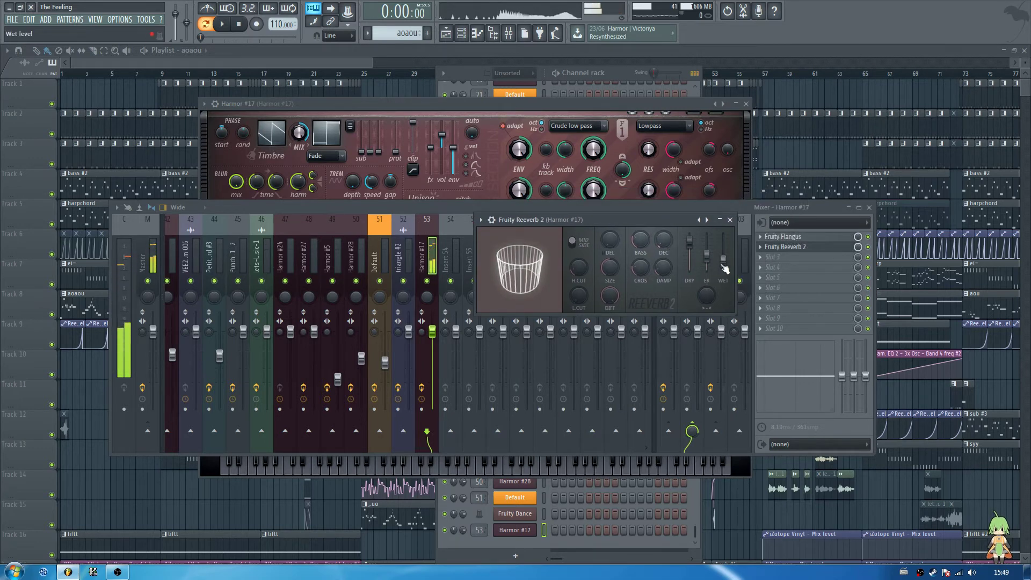
Shorten the Reeverb 2 decay, lower its early-reflection and wet levels while playing notes, and close the effect
key("q")
left_click_drag(666, 239, 665, 248)
key("n")
key("n")
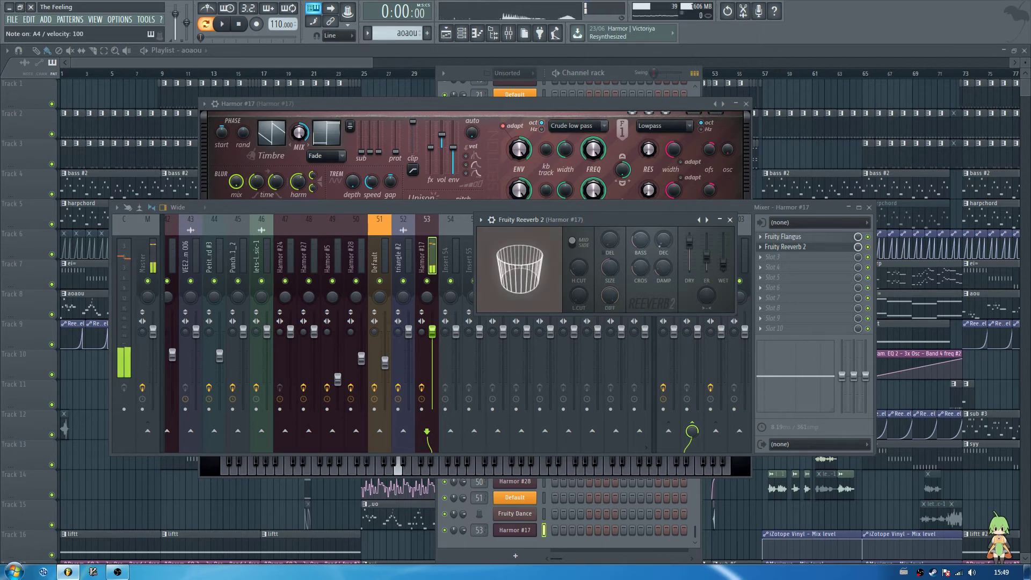
key("Escape")
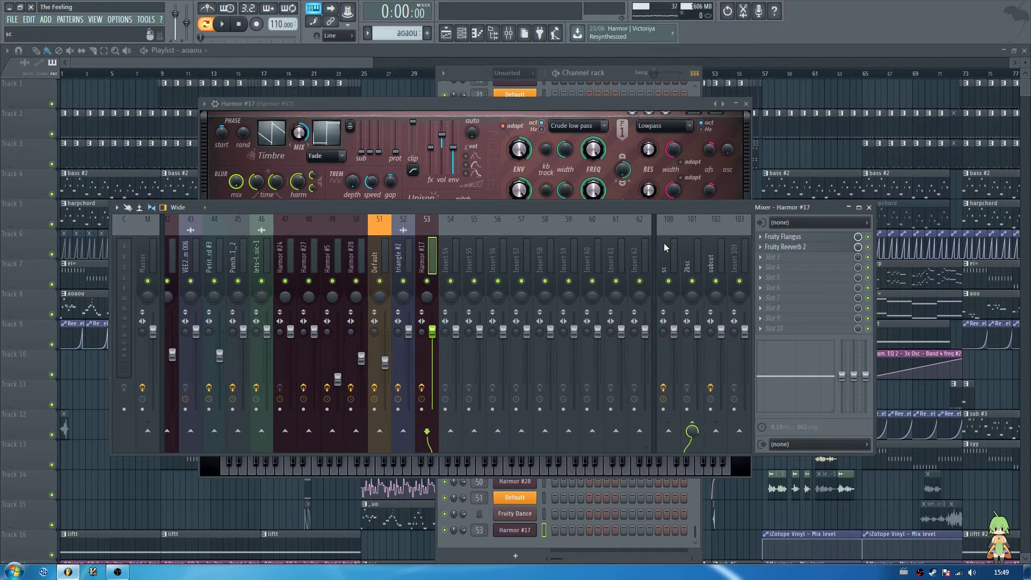
Load Fruity Parametric EQ 2 into the third slot, boost bands 5 and 7, and cut band 6
left_click(770, 260)
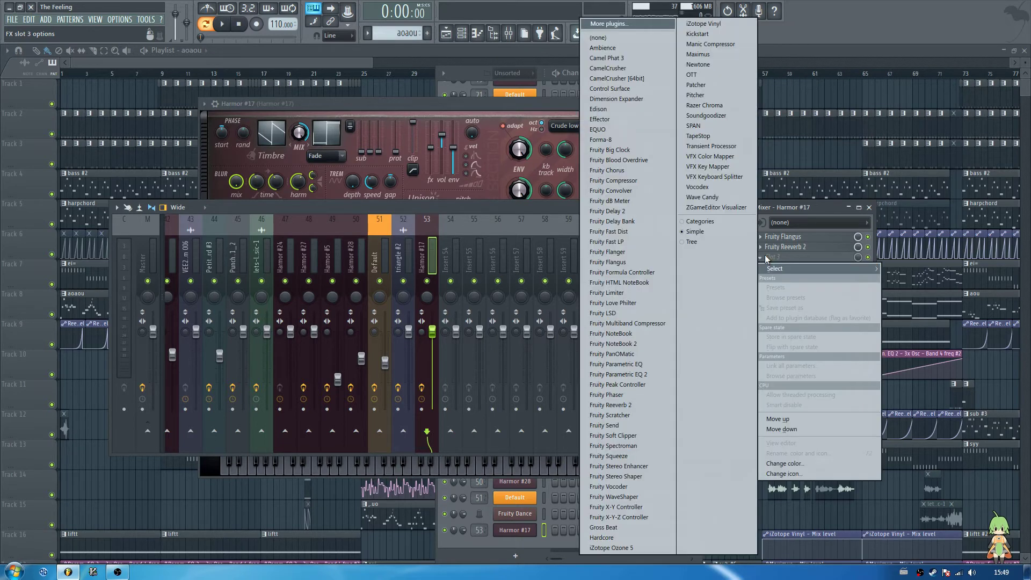
left_click(655, 372)
left_click_drag(258, 271, 257, 281)
left_click_drag(235, 271, 222, 248)
key("b")
left_click_drag(283, 270, 259, 284)
left_click_drag(223, 249, 223, 255)
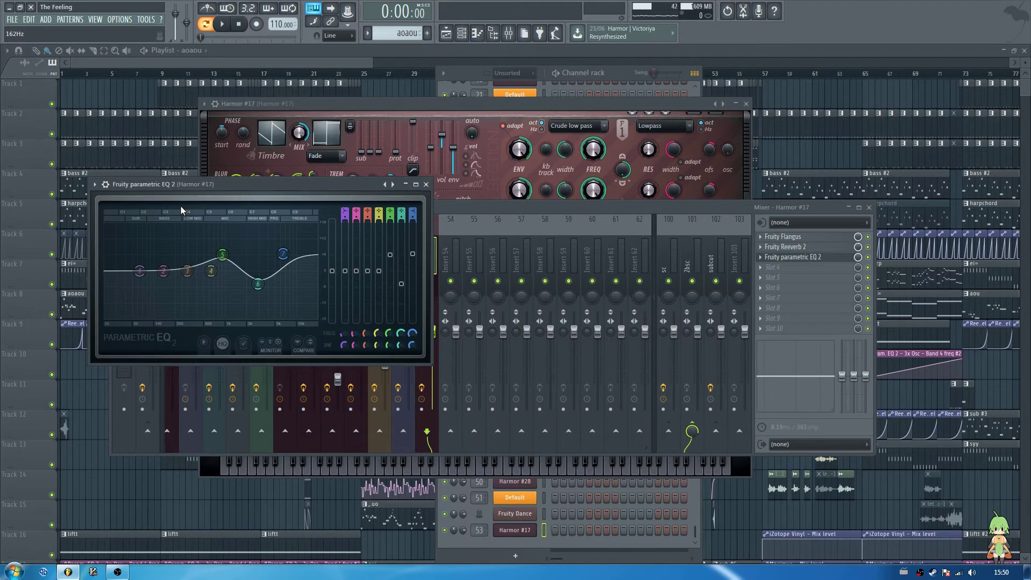
Inspect the high-pass curve of Fruity Parametric EQ 2 on the subcut mixer track
left_click(704, 247)
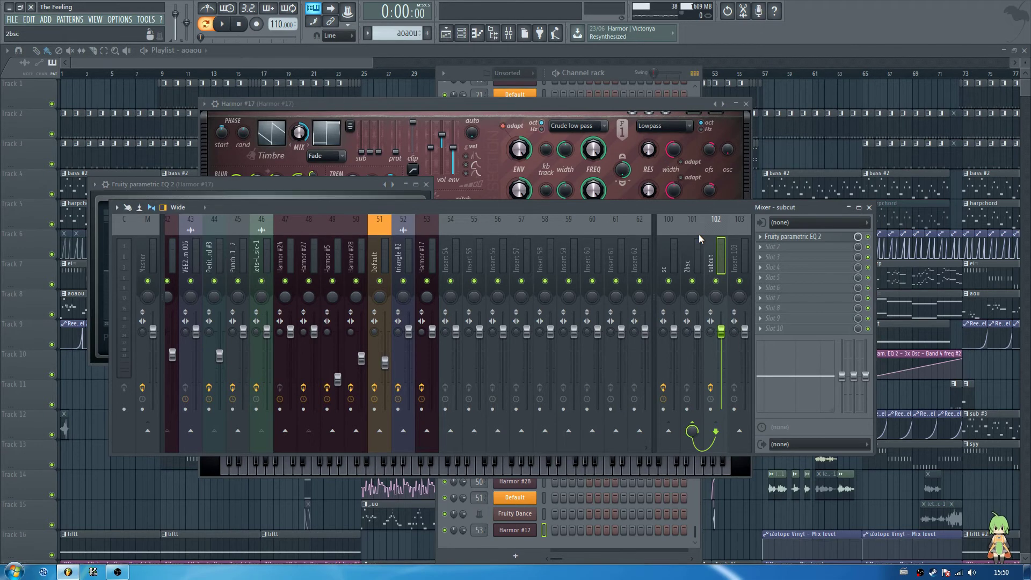
left_click(800, 244)
left_click_drag(273, 183, 552, 297)
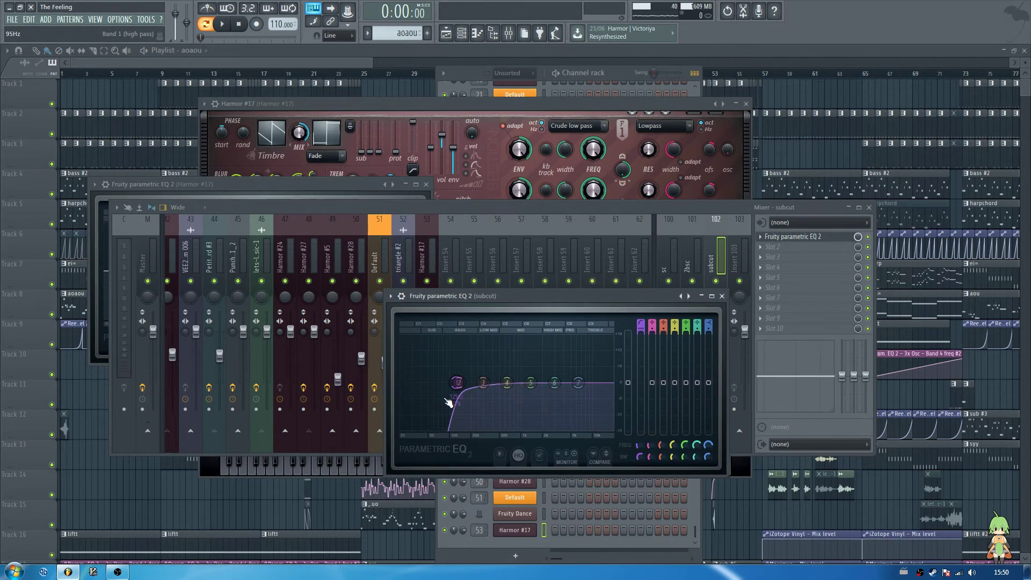
left_click(724, 296)
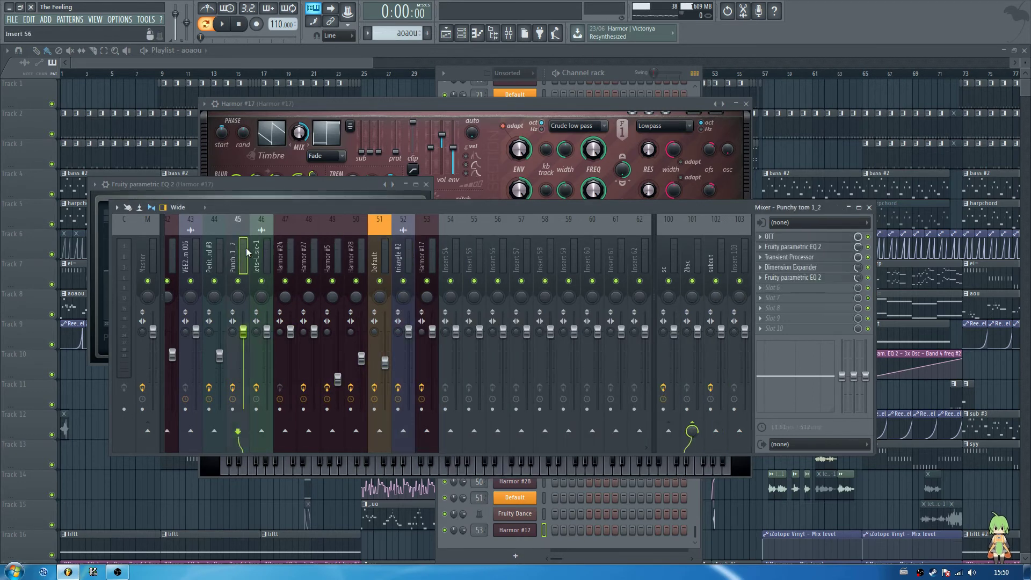
Look through the effect chains of the other mixer tracks and return to the Harmor #17 plugin
left_click(171, 253)
scroll(127, 247, "left", 10)
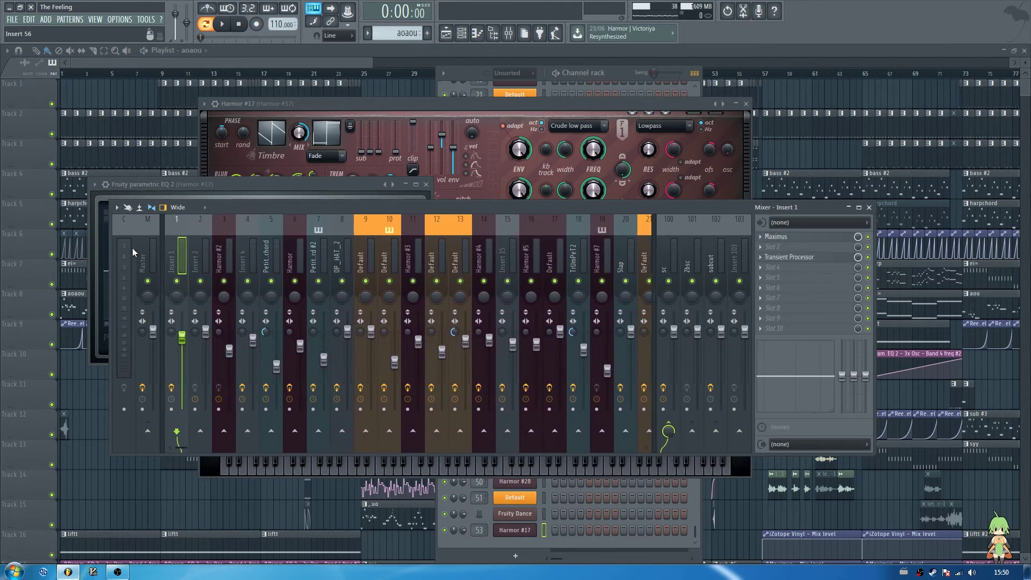
left_click(347, 252)
scroll(670, 246, "right", 4)
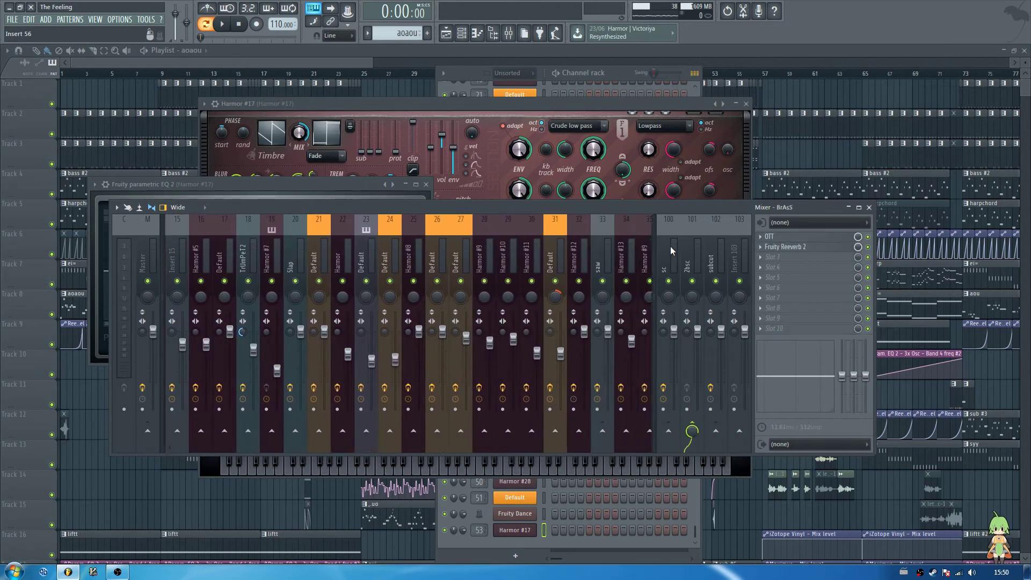
left_click(623, 250)
scroll(623, 248, "right", 4)
left_click(595, 250)
left_click(333, 105)
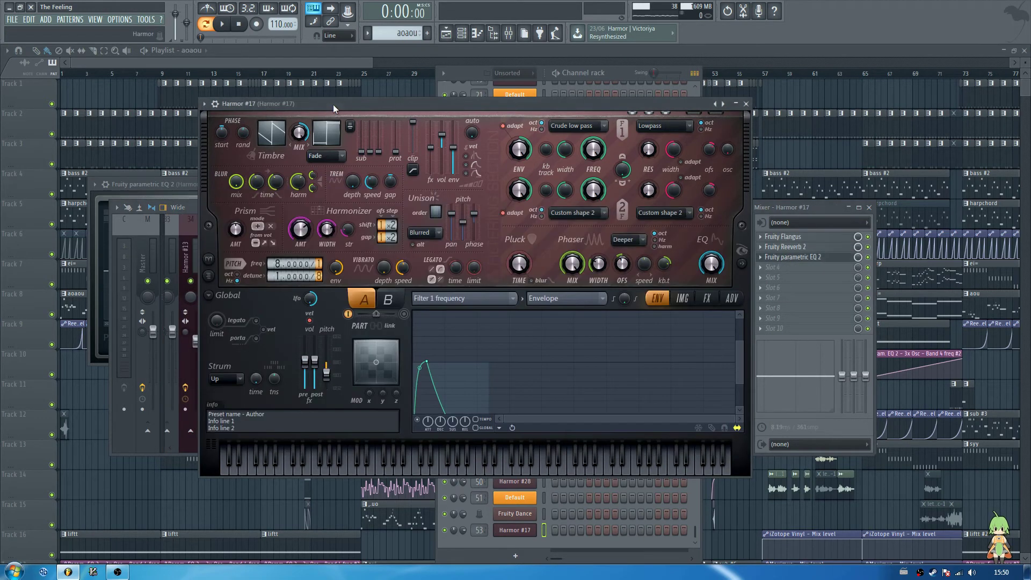
Play F4 with the Harmor #17 equalizer in view and close the open effect, mixer and plugin windows
left_click_drag(163, 191, 196, 189)
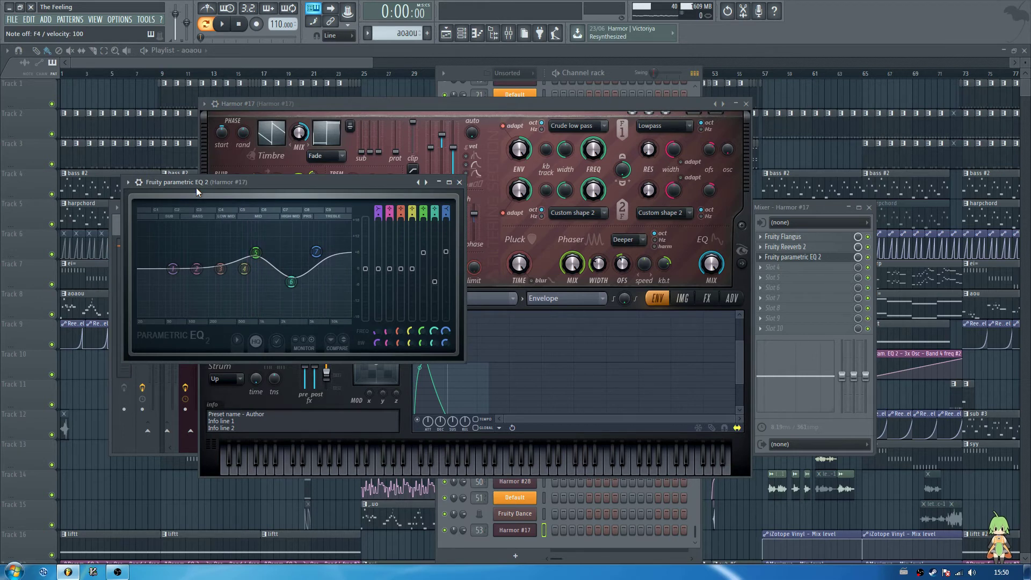
key("v")
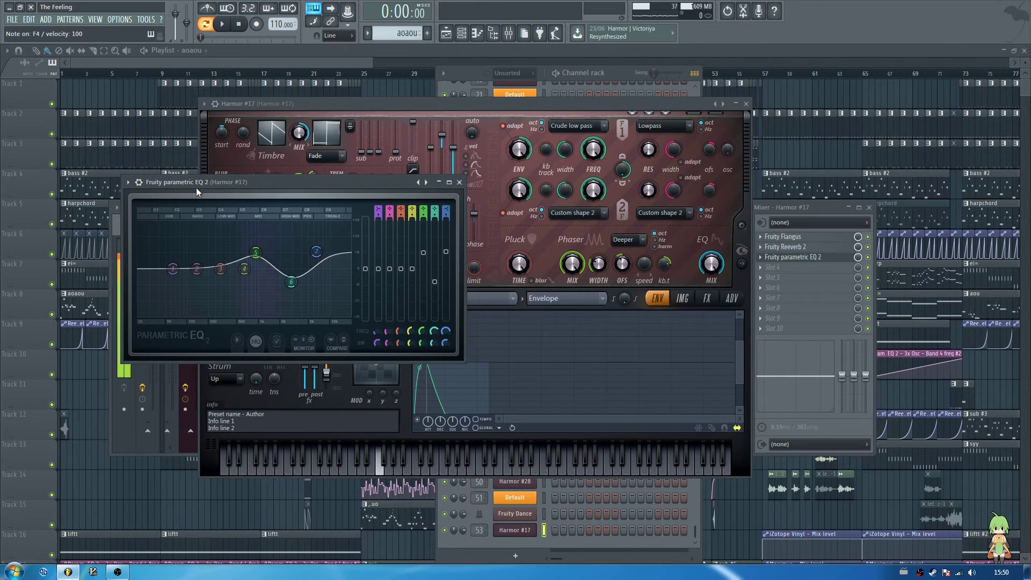
key("Escape")
key("Escape")
key("Escape")
Examine the original Harmor #3 lead from the channel rack and close its windows
scroll(503, 285, "up", 4)
scroll(506, 289, "up", 6)
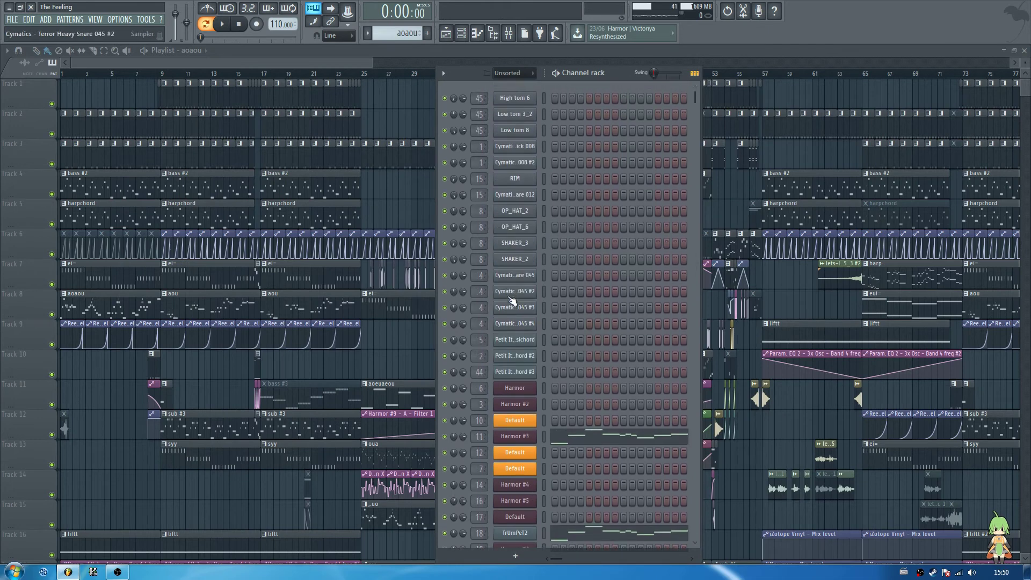
left_click(514, 438)
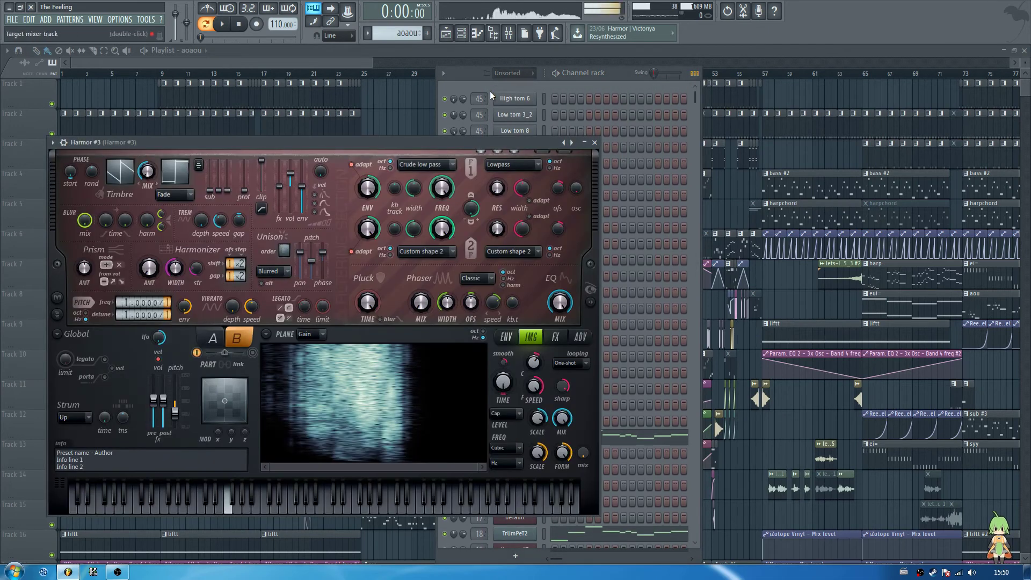
left_click(508, 34)
key("Escape")
key("Escape")
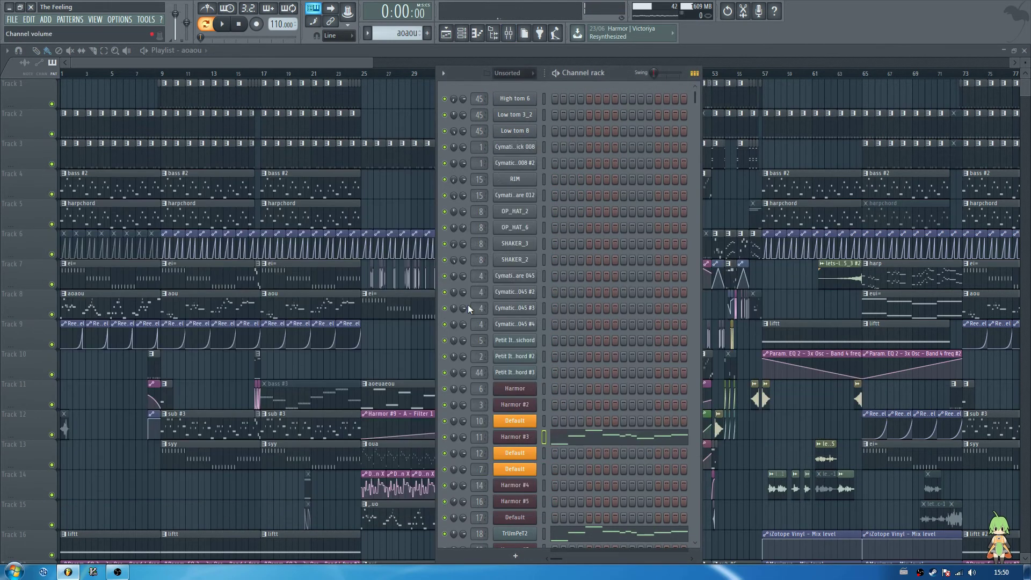
Open the Harmor #17 channel, play a short melody on the recreated lead, and close it
scroll(468, 304, "down", 8)
left_click(512, 529)
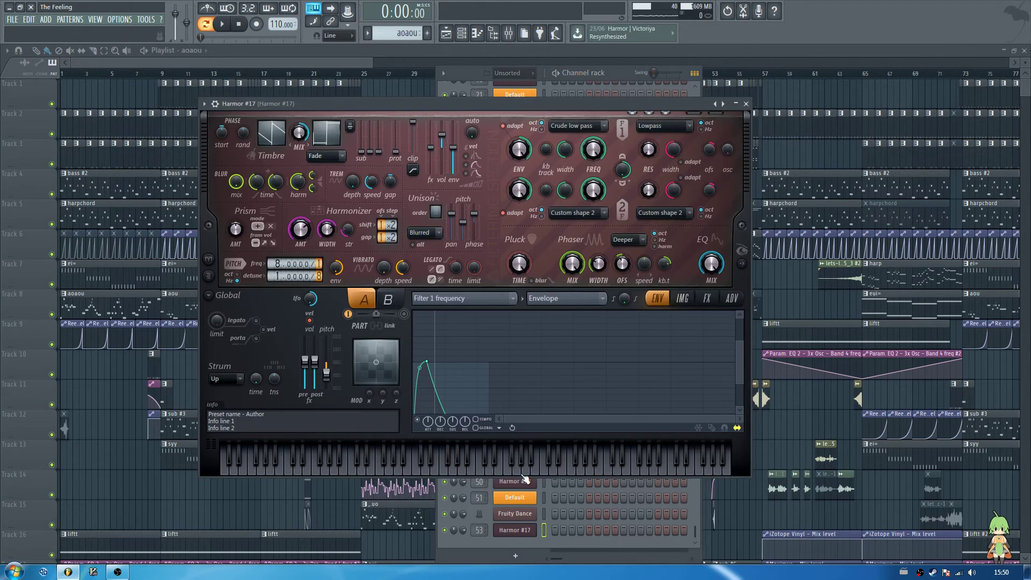
key("x")
key("b")
key("m")
key("z")
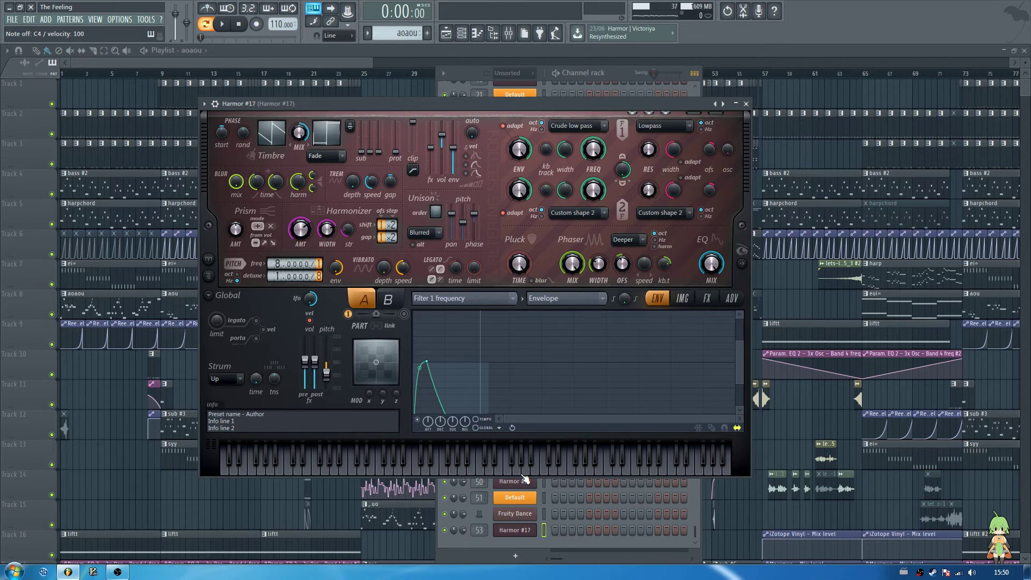
key("Escape")
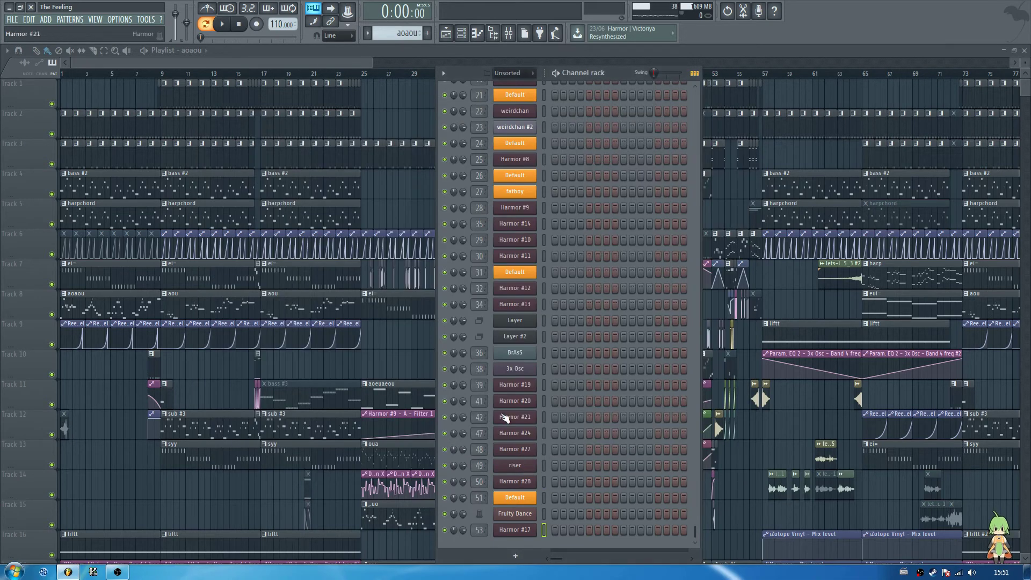
Isolate playlist tracks 8 and 9 so only the lead patterns and their Reeverb 2 mix level automation are active
left_click(148, 68)
scroll(149, 71, "up", 8)
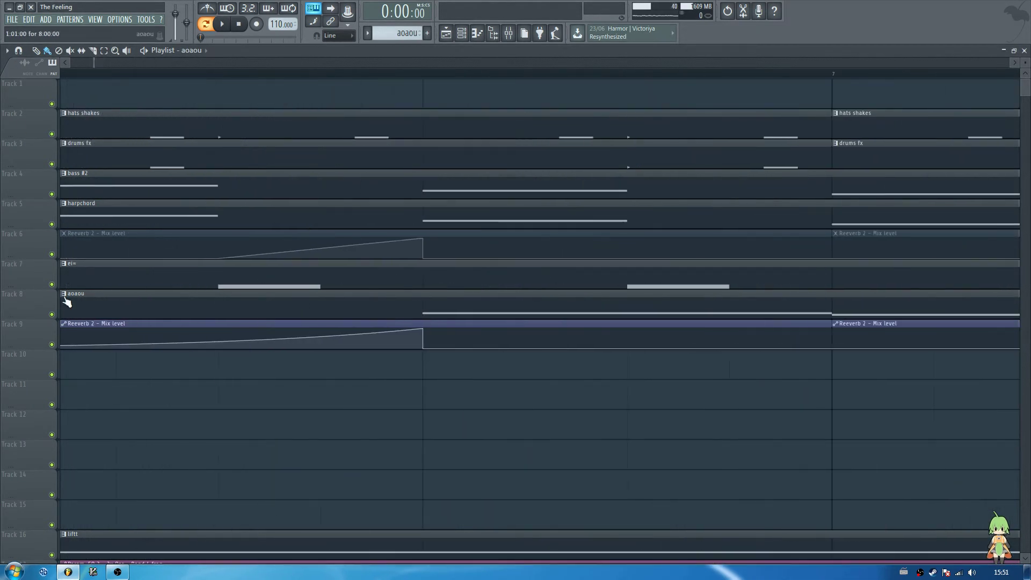
left_click_drag(95, 61, 37, 68)
scroll(100, 71, "up", 1)
right_click(49, 312)
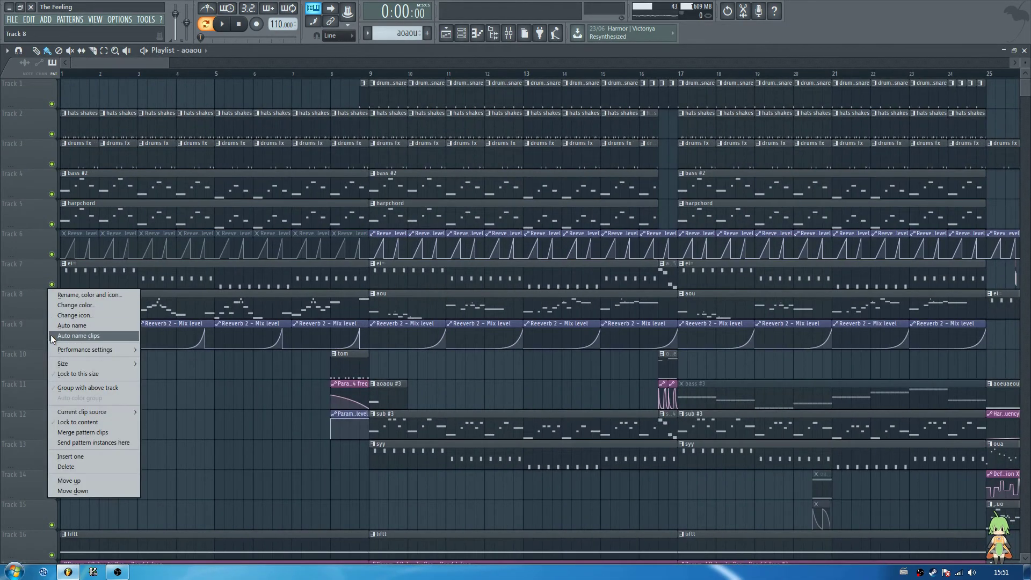
left_click(45, 314)
right_click(51, 314)
left_click(52, 344)
scroll(107, 74, "up", 3)
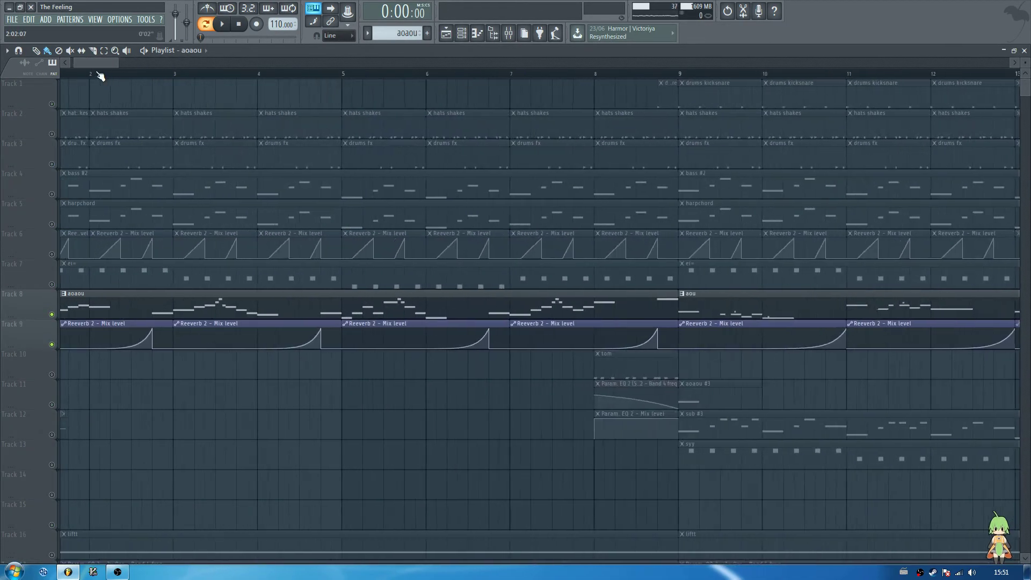
Mute the mix level automation on track 9 and play the isolated lead from the start of the song
left_click_drag(90, 64, 47, 78)
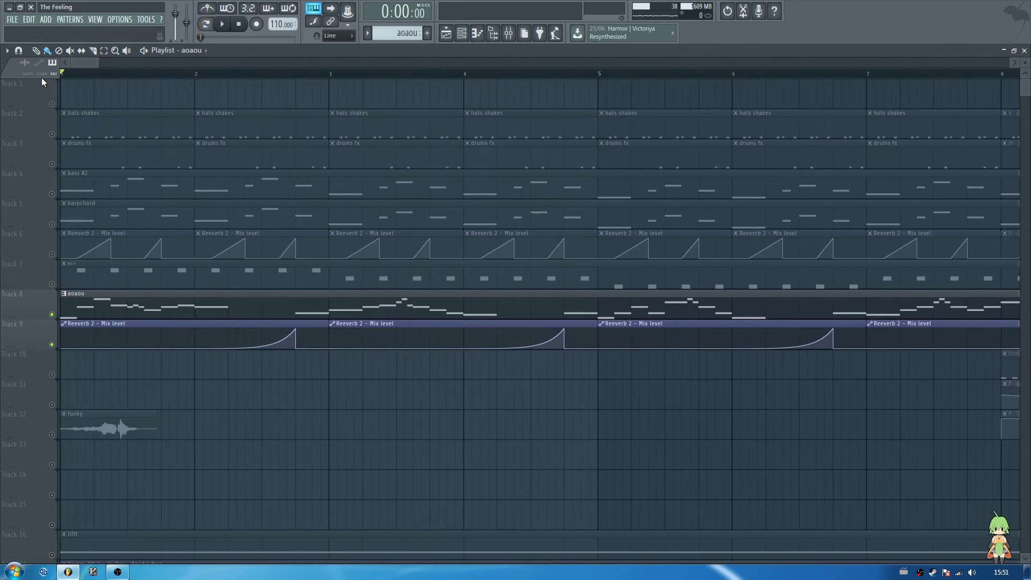
left_click(50, 324)
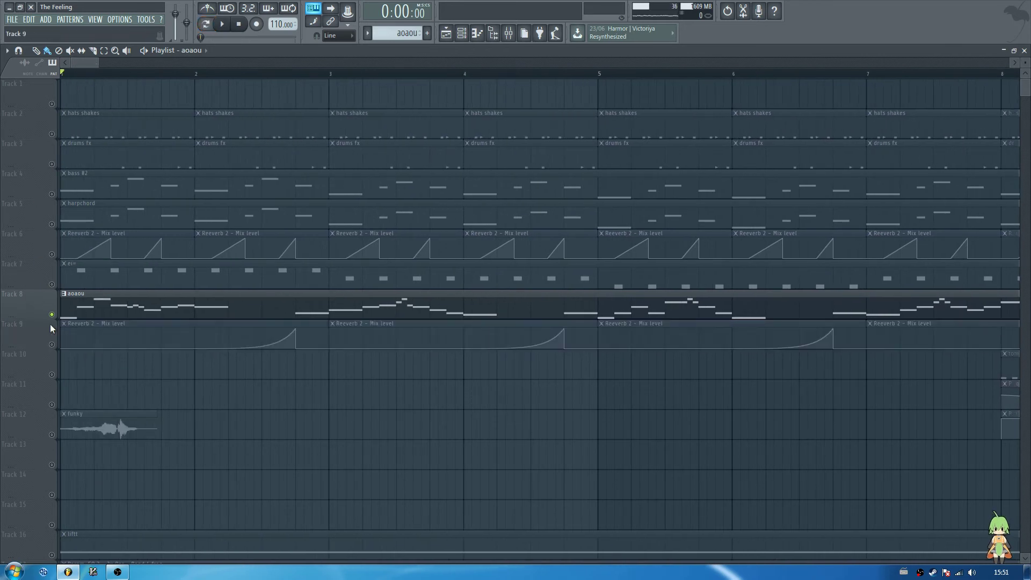
key("space")
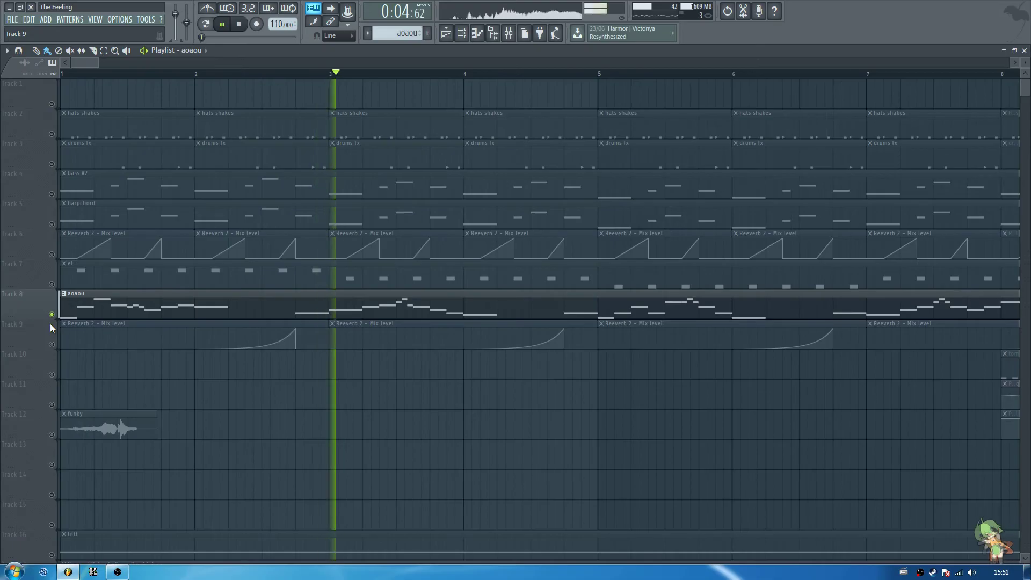
key("space")
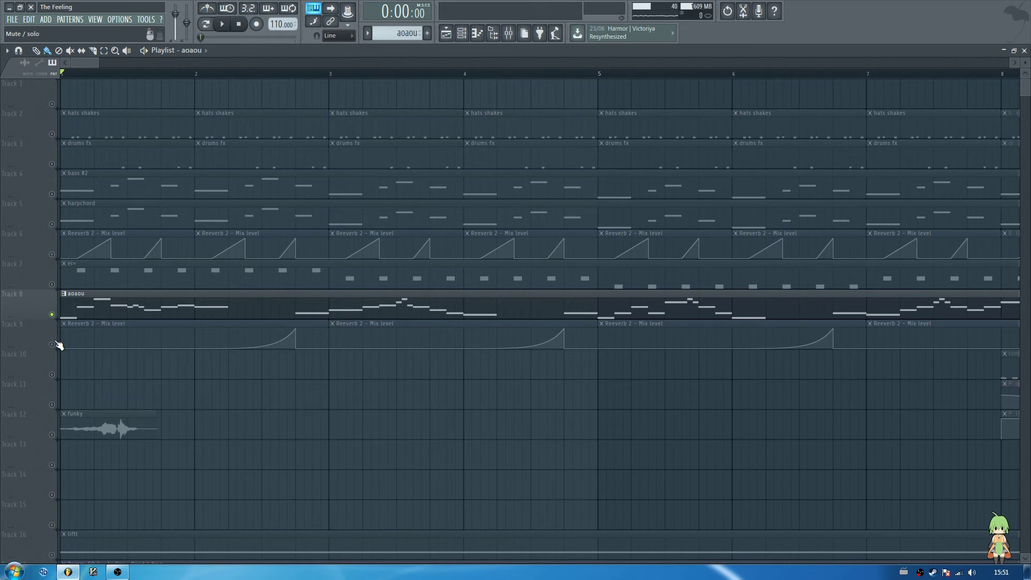
Re-enable the Reeverb 2 mix level automation on track 9 and return the playhead to the start of the song
left_click(58, 345)
left_click(229, 75)
left_click_drag(229, 76, 304, 81)
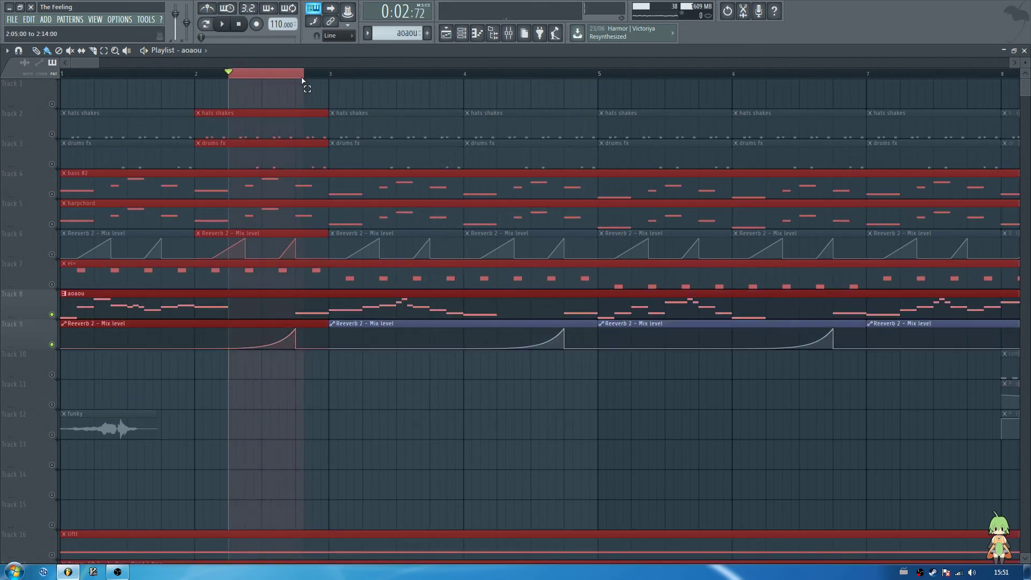
left_click(281, 74)
left_click_drag(241, 36, 243, 33)
left_click(238, 24)
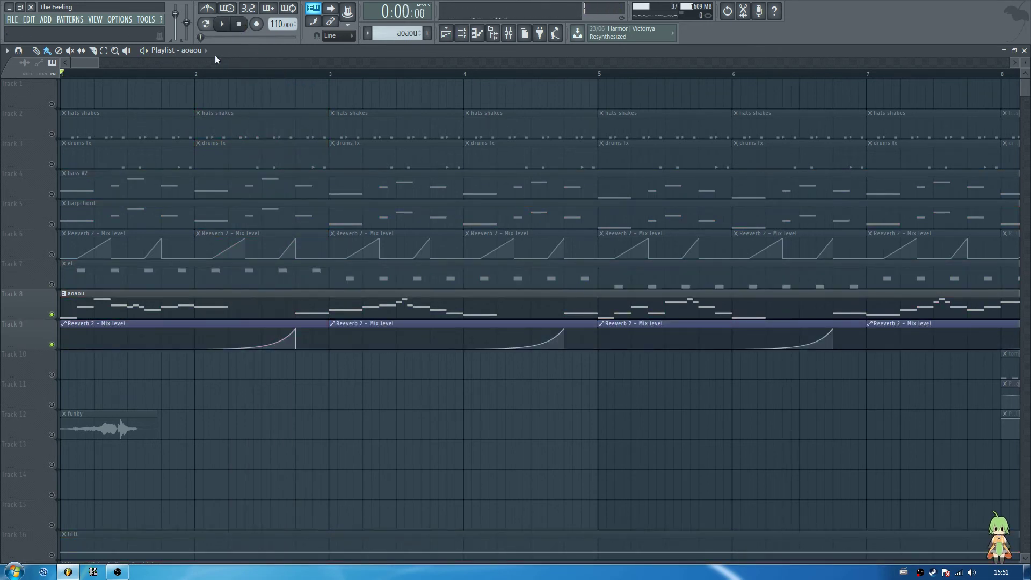
Play the lead with its mix level automation and reactivate all playlist tracks
key("space")
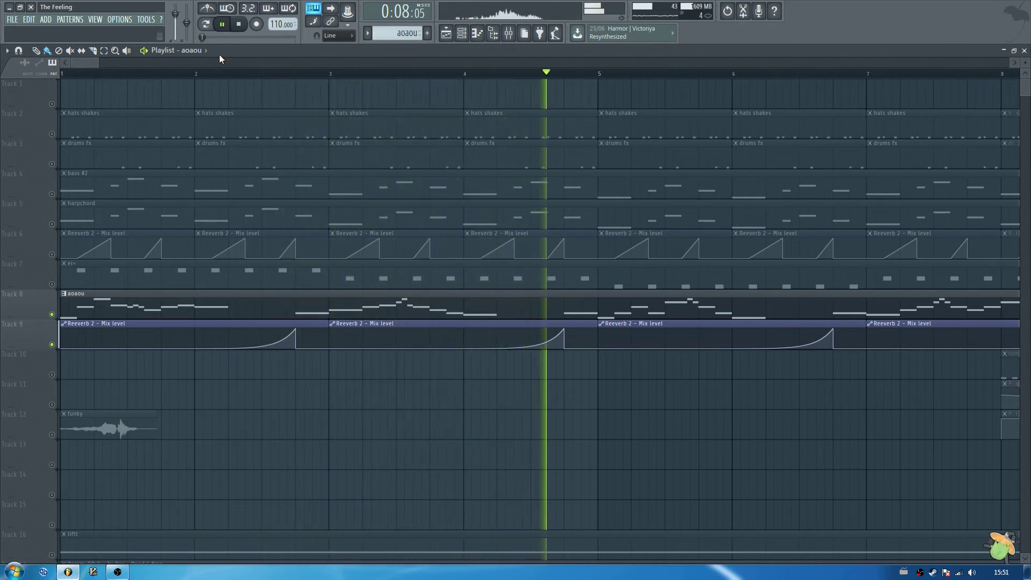
key("space")
right_click(52, 315)
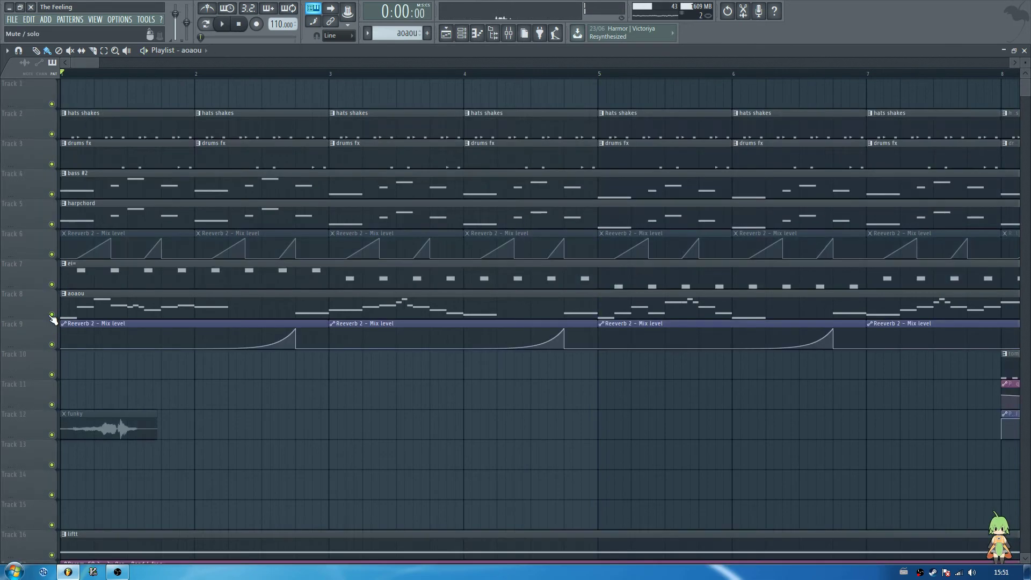
scroll(127, 79, "down", 6)
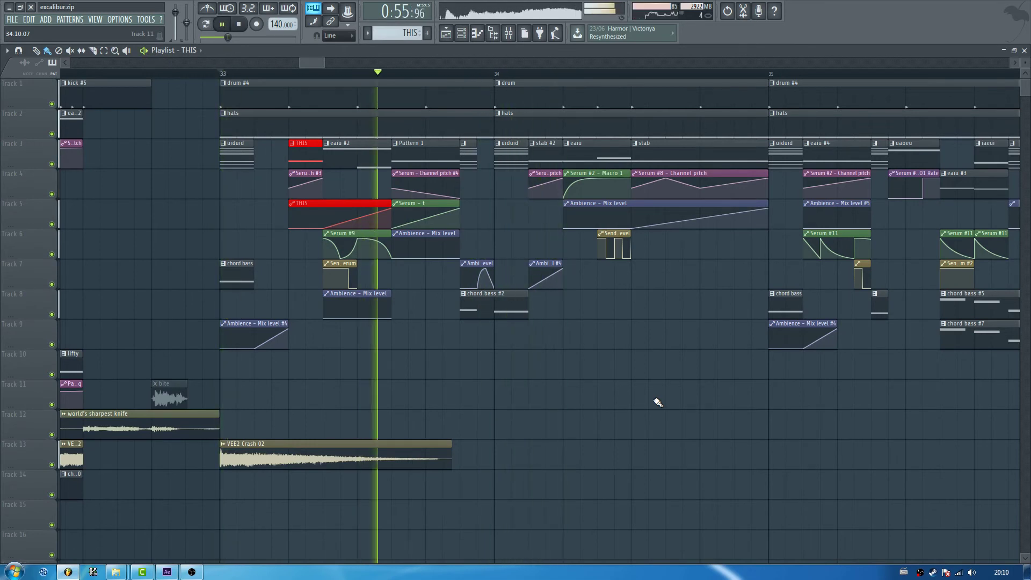
In the excalibur project, isolate playlist tracks 3 and 5 and play them from bar 33
right_click(51, 164)
left_click(51, 224)
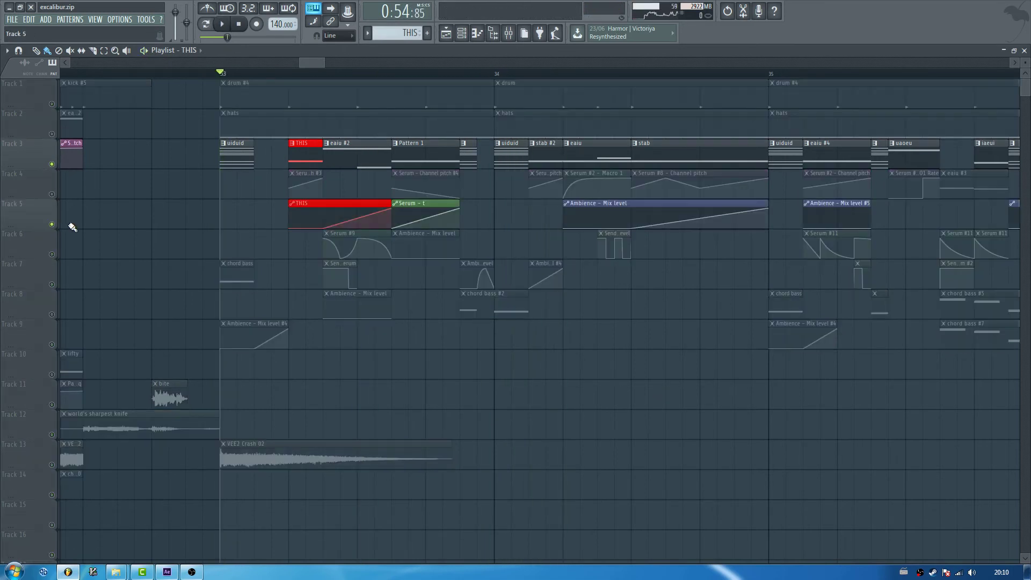
key("space")
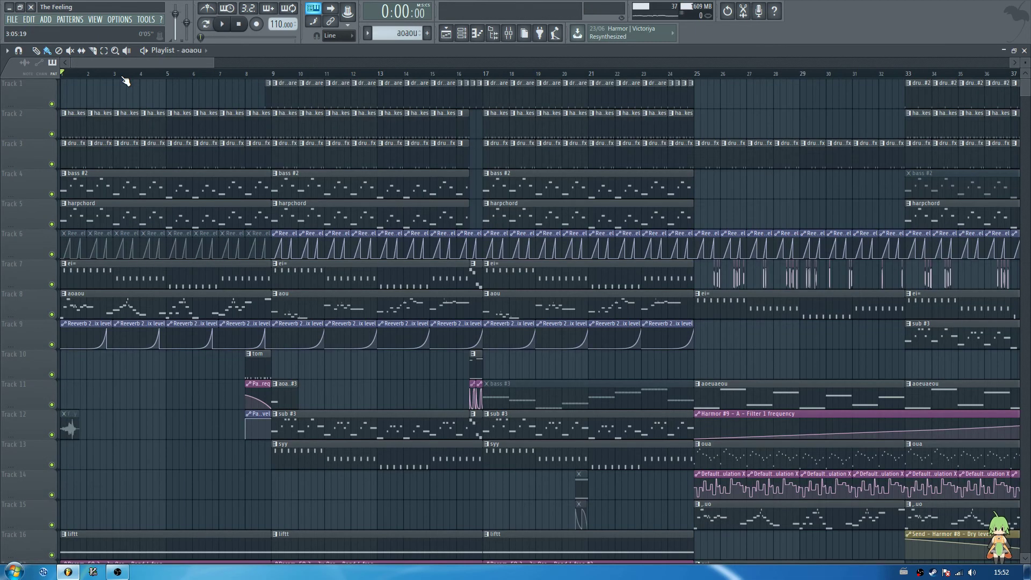
Isolate tracks 8 and 9 of The Feeling for a short playback and reactivate all tracks
scroll(114, 62, "up", 5)
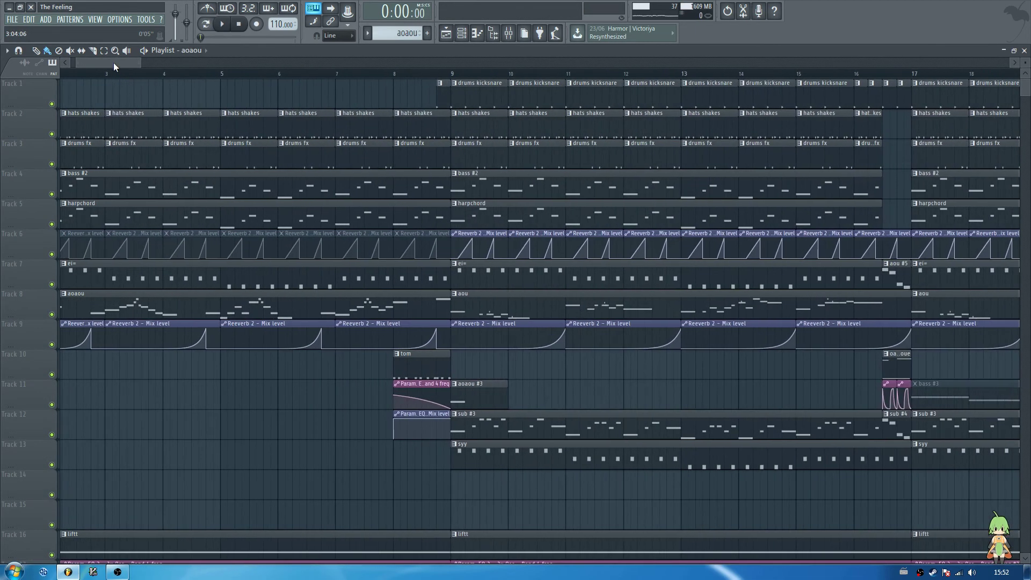
right_click(52, 314)
left_click(51, 344)
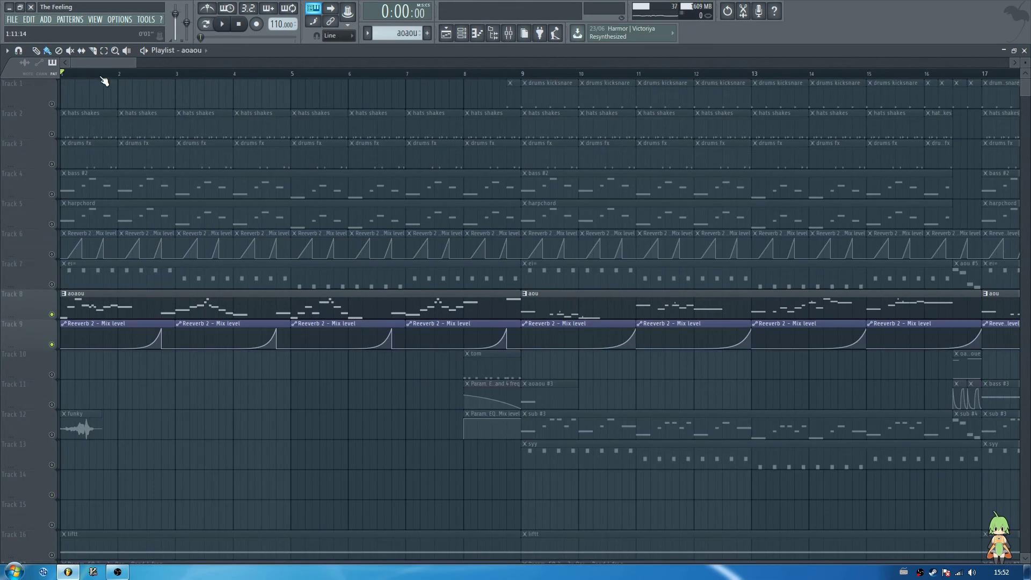
key("space")
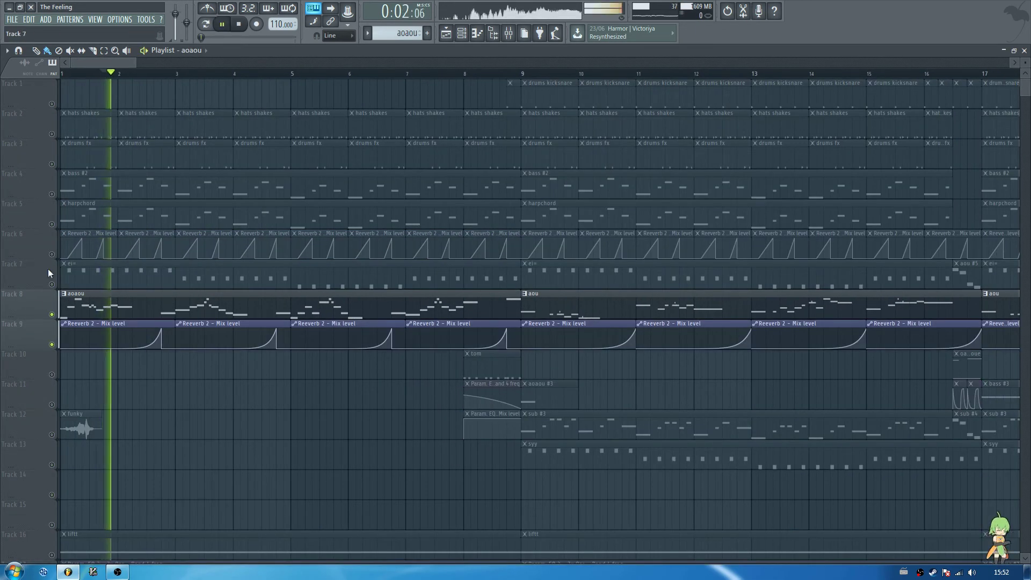
right_click(52, 314)
key("space")
scroll(134, 77, "down", 6)
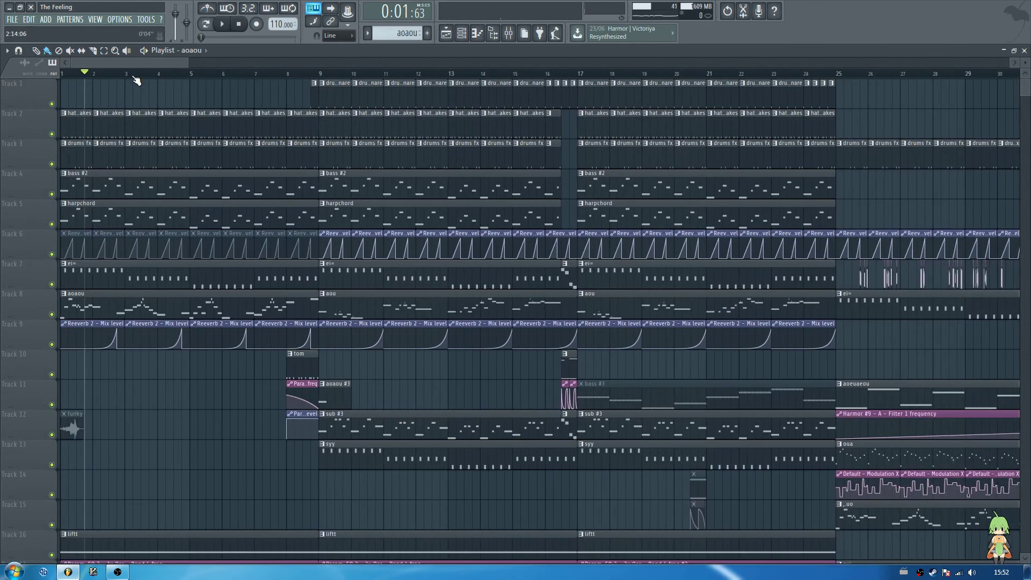
Copy the melody notes from the Harmor #3 channel and paste them into the Harmor #17 channel
left_click_drag(116, 65, 1014, 61)
key("F5")
scroll(634, 397, "up", 3)
scroll(580, 483, "down", 3)
right_click(545, 543)
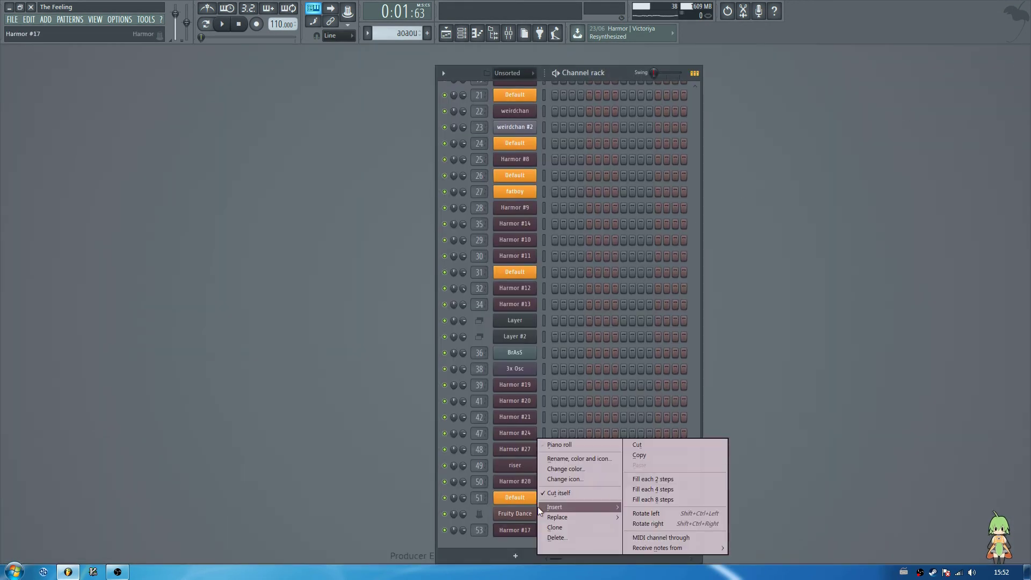
left_click(645, 138)
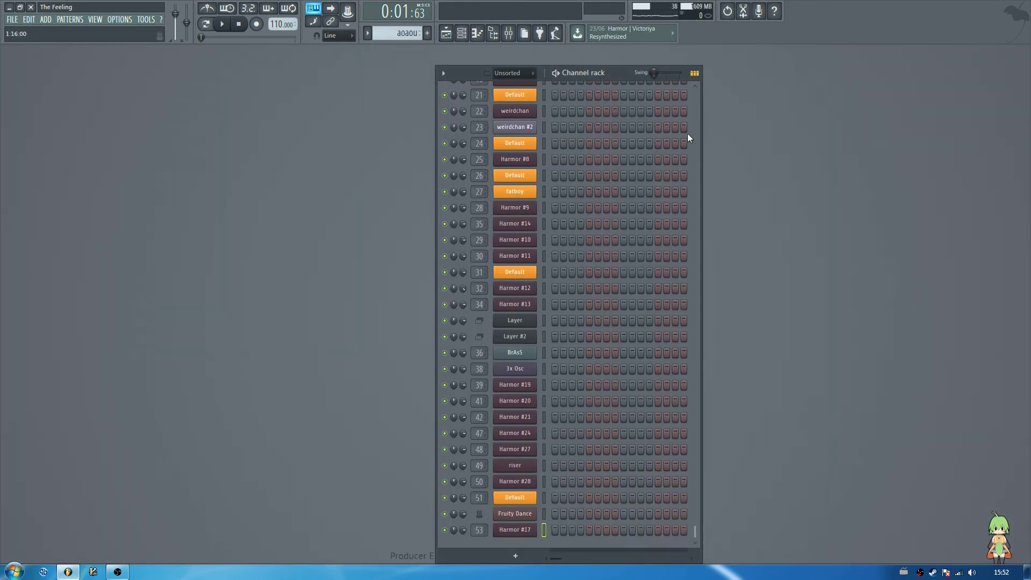
scroll(687, 138, "up", 15)
right_click(525, 439)
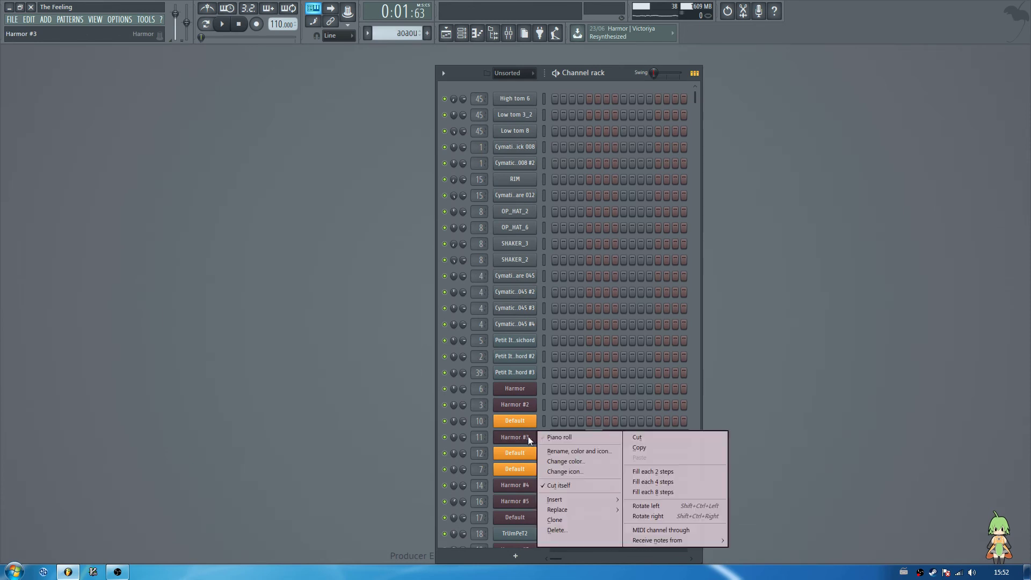
left_click(636, 449)
scroll(588, 434, "down", 15)
right_click(542, 526)
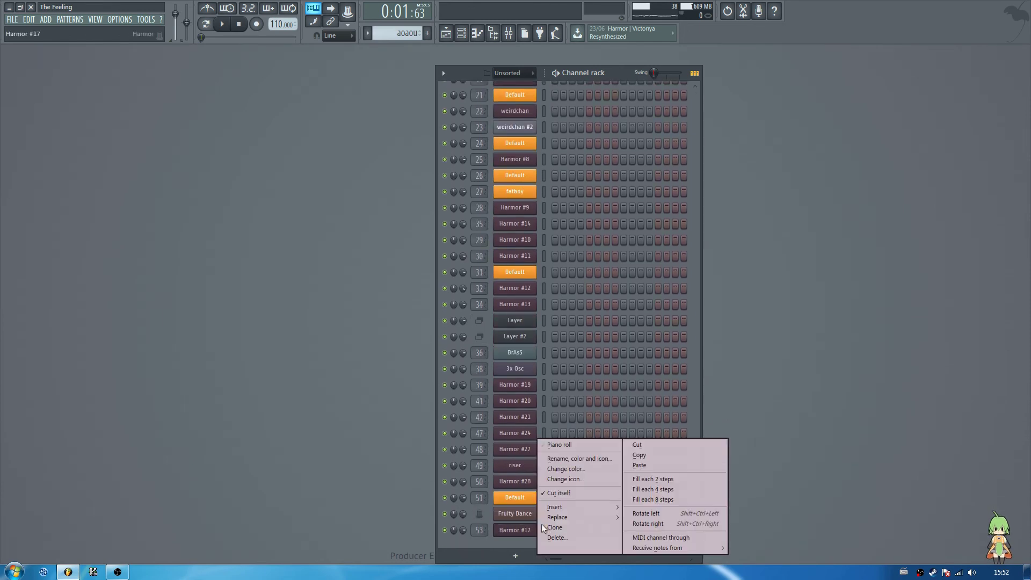
left_click(637, 468)
Place the aoaou pattern on playlist track 1 at bar 257, in the empty area after the song
scroll(460, 295, "up", 6)
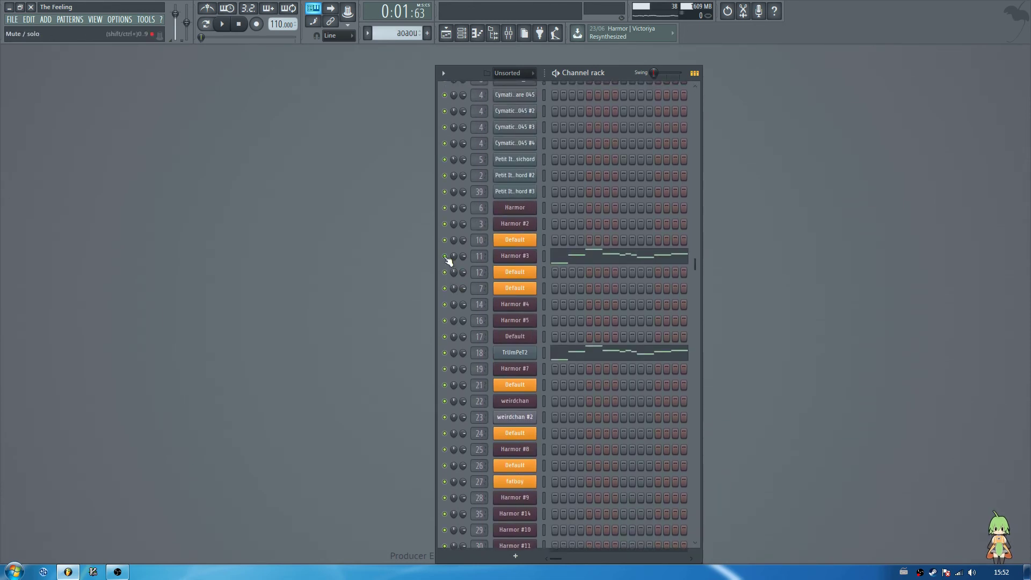
left_click(446, 33)
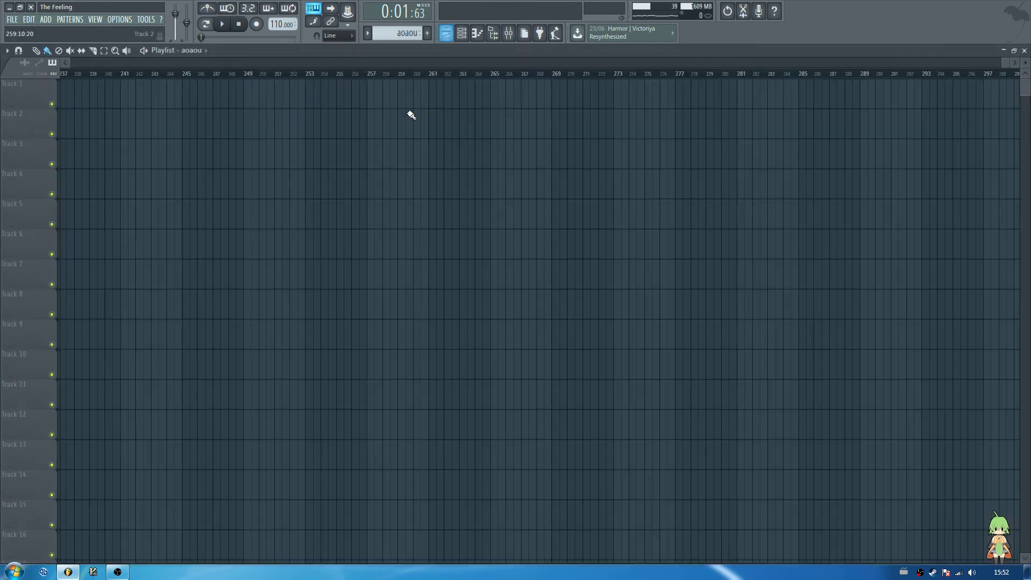
left_click_drag(366, 96, 386, 83)
scroll(413, 76, "up", 3)
scroll(490, 72, "up", 3)
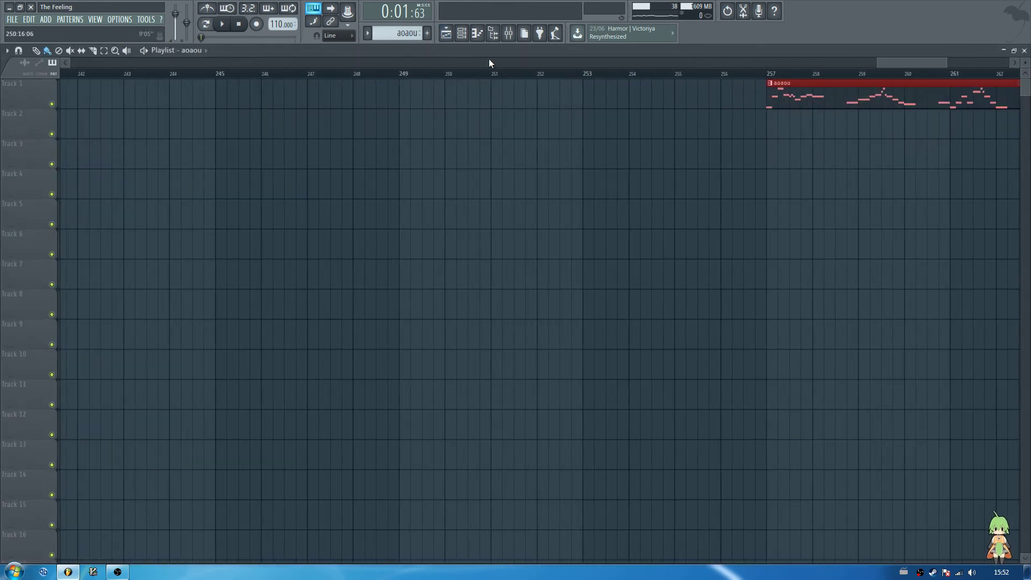
Set the playhead to bar 257 and play the aoaou clip placed there
scroll(488, 60, "down", 4)
left_click(491, 71)
scroll(492, 70, "down", 2)
key("ctrl+x")
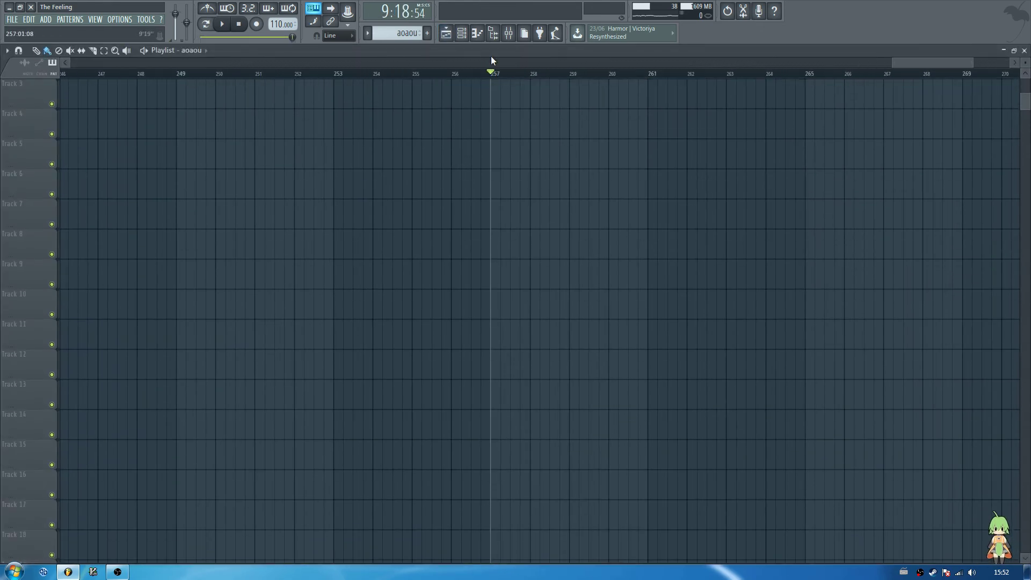
scroll(490, 63, "up", 4)
key("ctrl+v")
key("space")
scroll(508, 64, "down", 1)
scroll(506, 63, "down", 3)
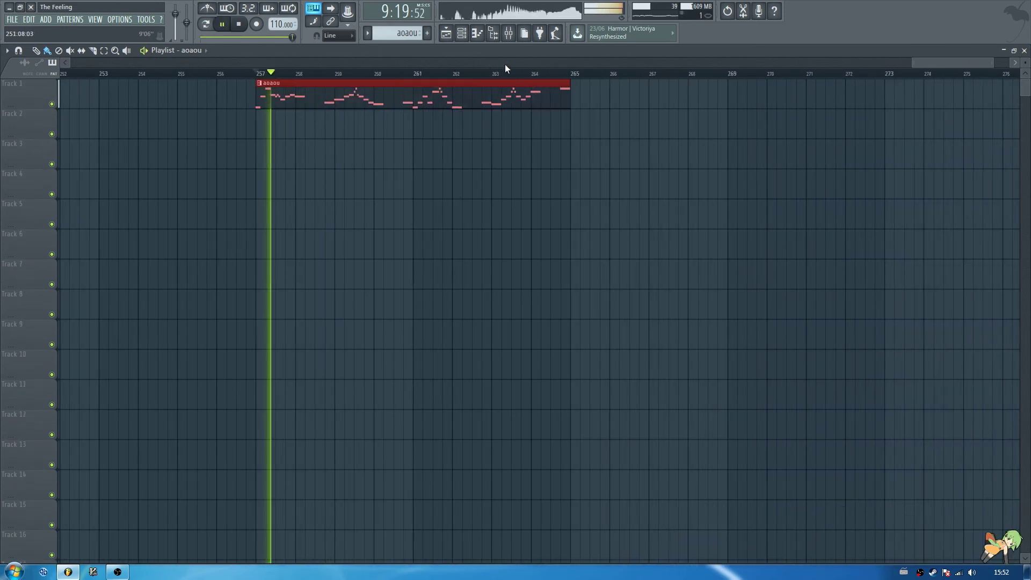
Add Fruity Reeverb 2 to effect slot 4 of the Harmor #17 mixer track and turn its mix level fully down
left_click(509, 33)
key("space")
left_click(772, 266)
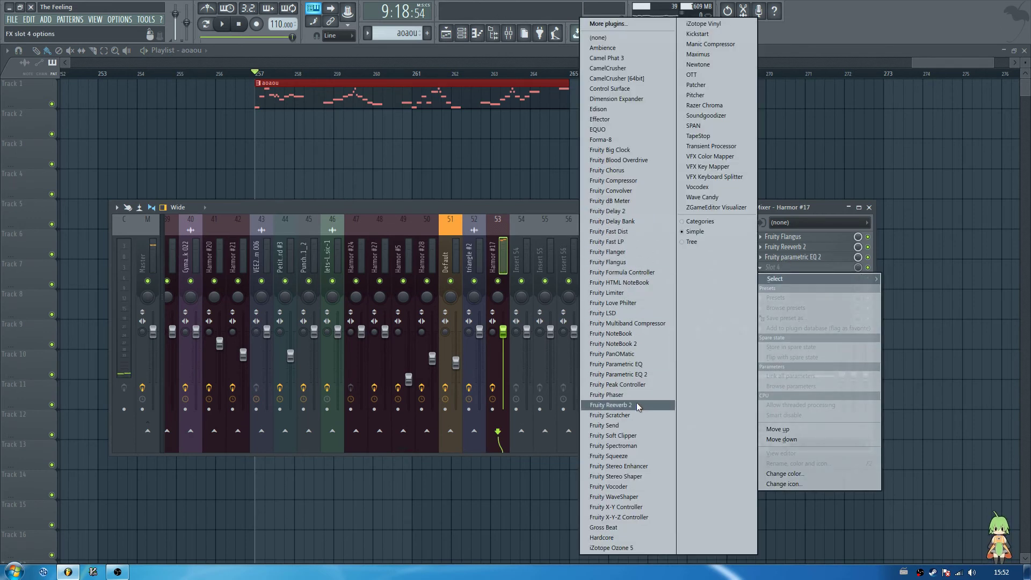
left_click(610, 405)
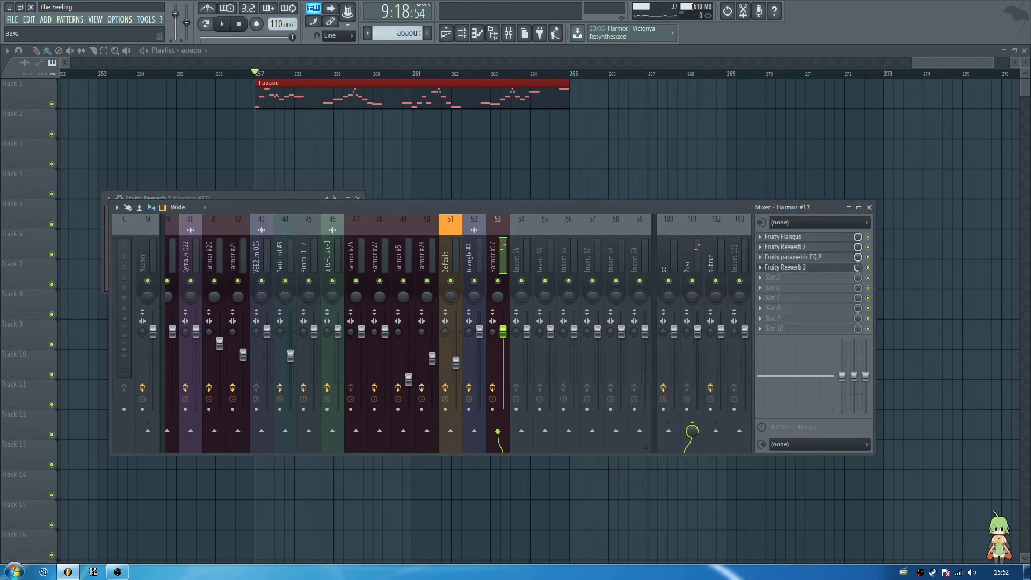
right_click(858, 267)
left_click(882, 325)
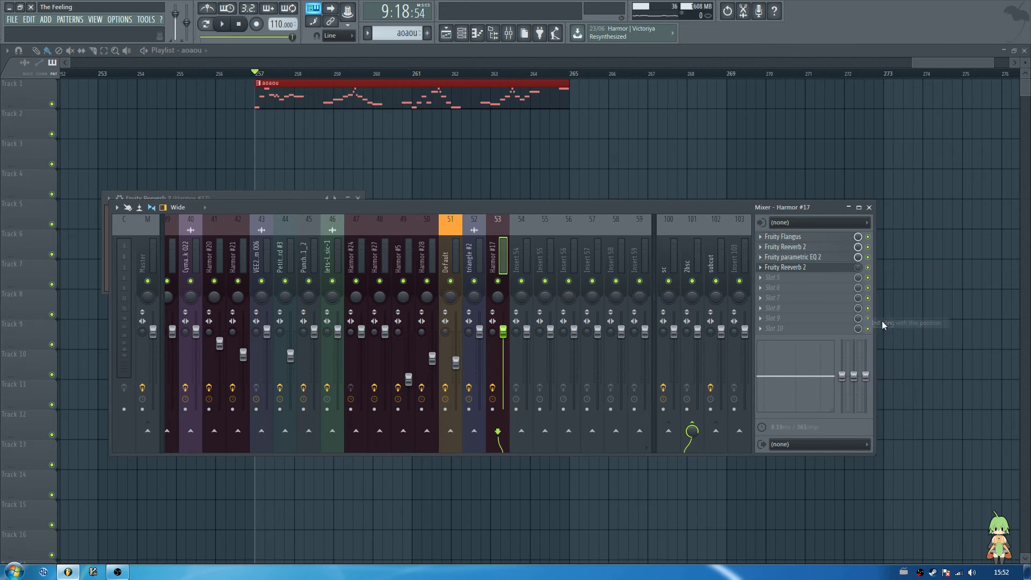
Set the new Reeverb 2's decay to 5.3 sec and raise its wet level, closing the effect window
left_click_drag(683, 210, 701, 266)
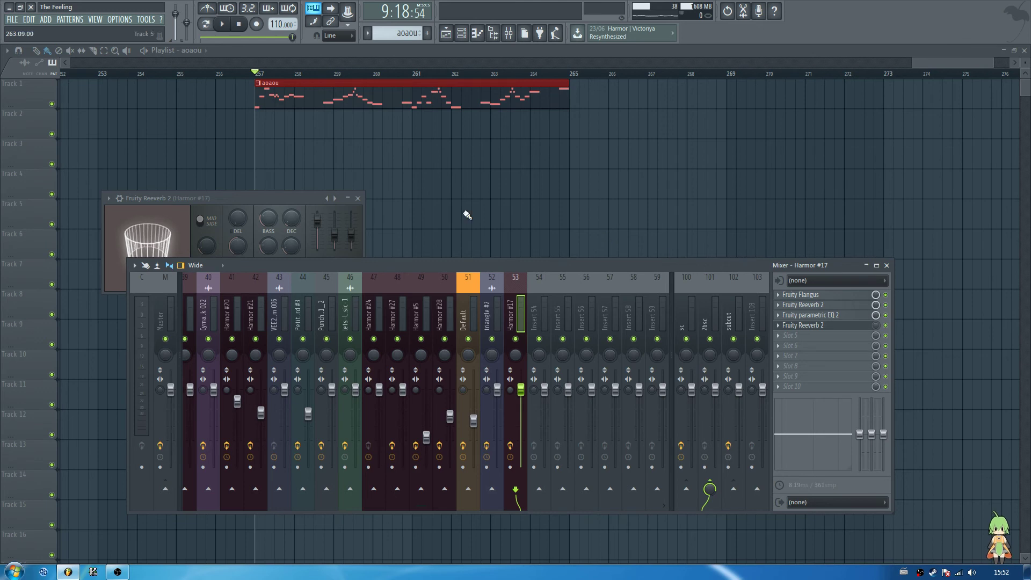
left_click_drag(252, 196, 728, 188)
mouse_move(789, 216)
left_mouse_down()
mouse_move(792, 194)
mouse_move(792, 207)
left_mouse_up()
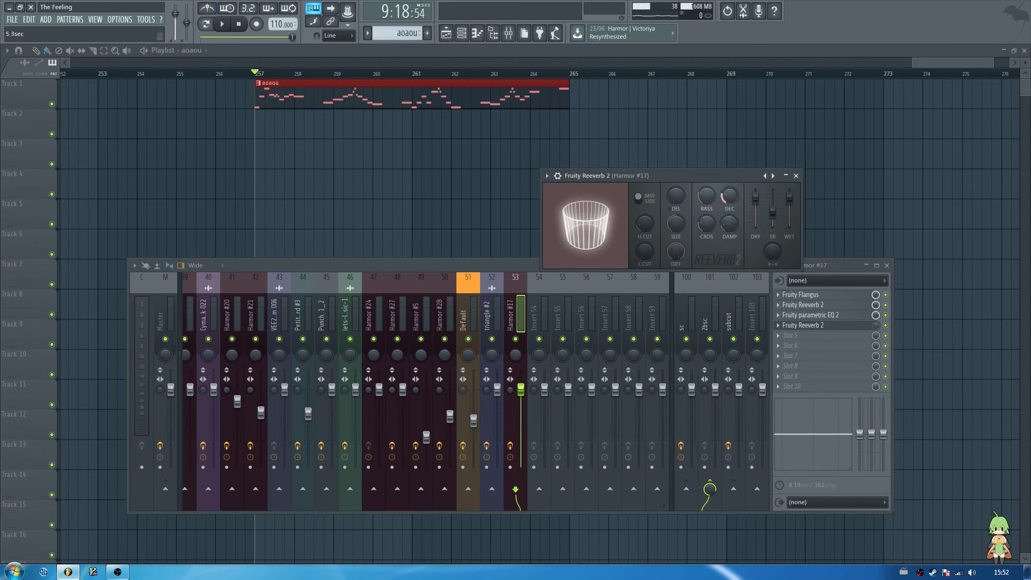
left_click(797, 176)
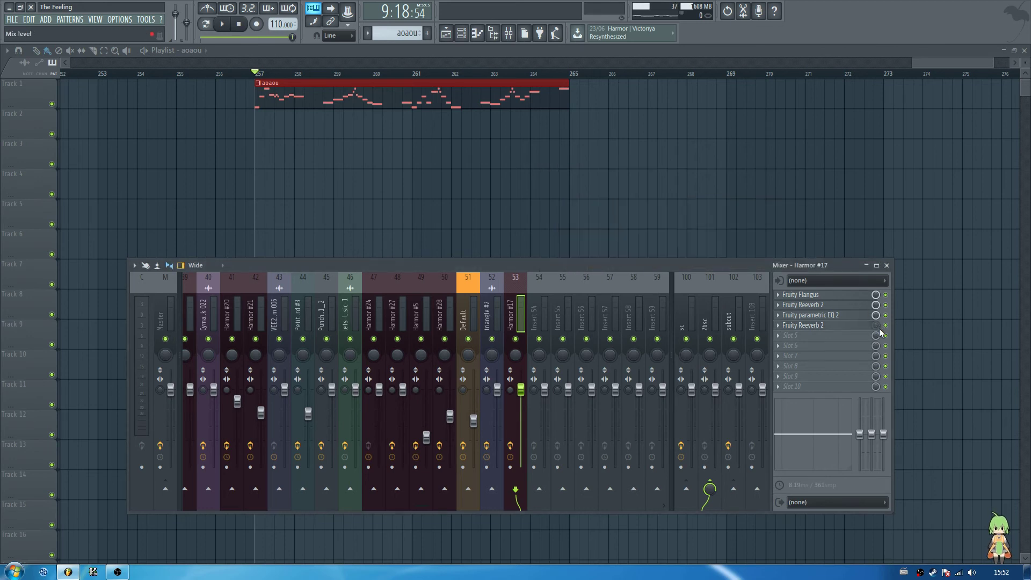
Select bars 257 and 258 and create an automation clip for the slot 4 Reeverb 2 mix level
right_click(879, 327)
left_click(260, 79)
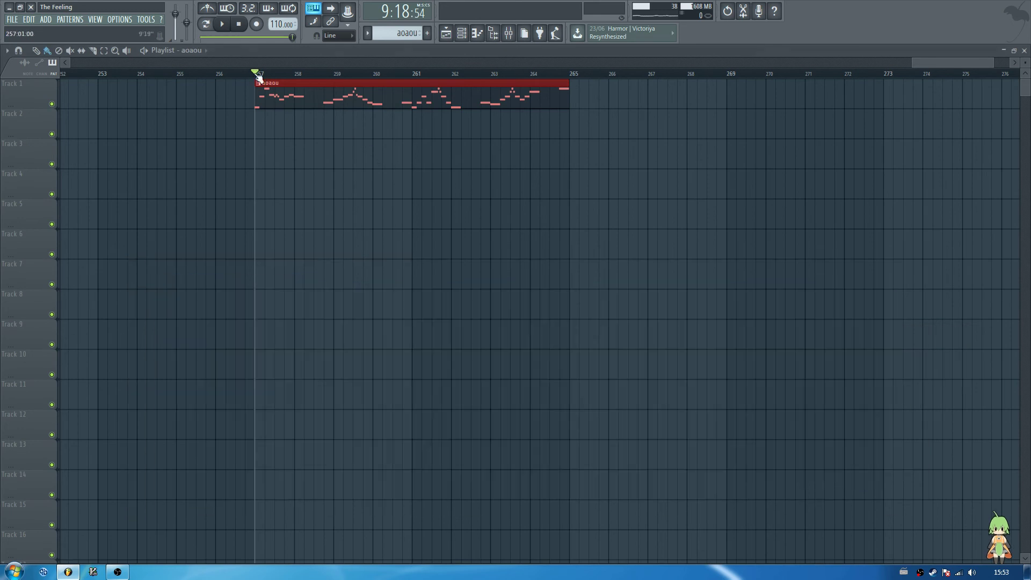
left_click_drag(257, 75, 334, 75)
left_click(508, 34)
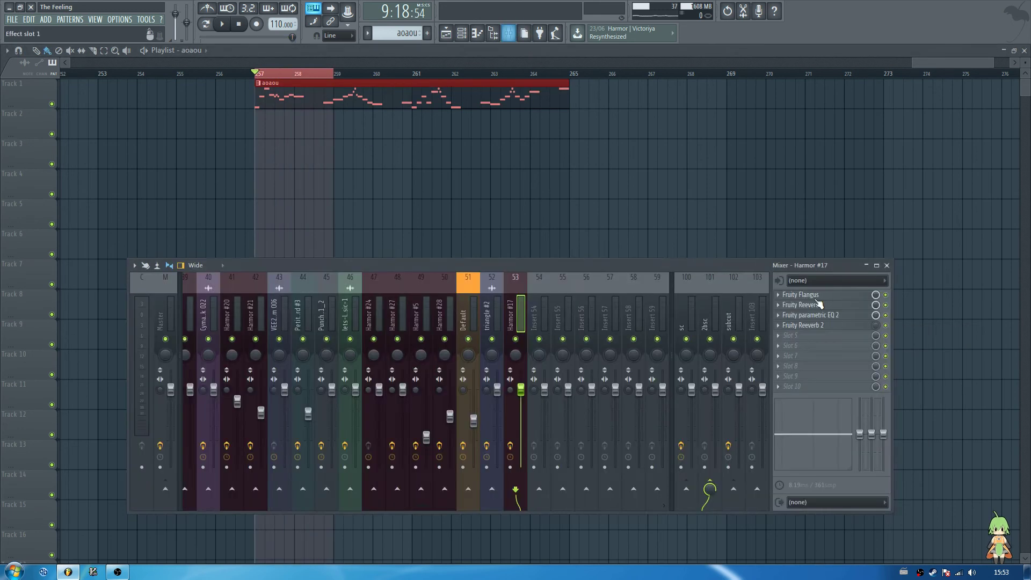
right_click(878, 335)
left_click(916, 402)
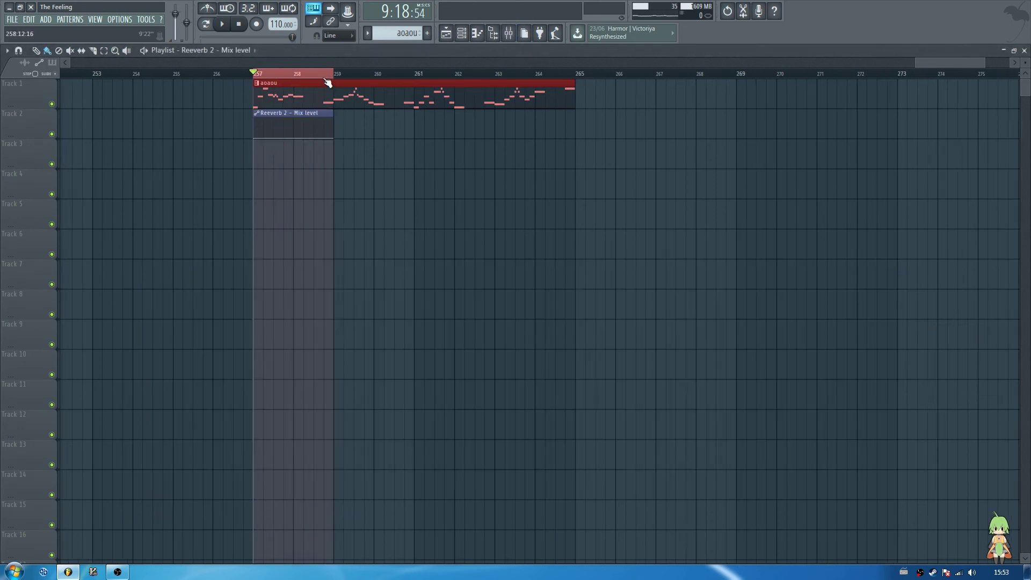
Raise the mix level automation to its maximum at the clip's end and bend the ramp into a late-rising curve
scroll(325, 79, "up", 4)
left_click_drag(344, 138, 341, 108)
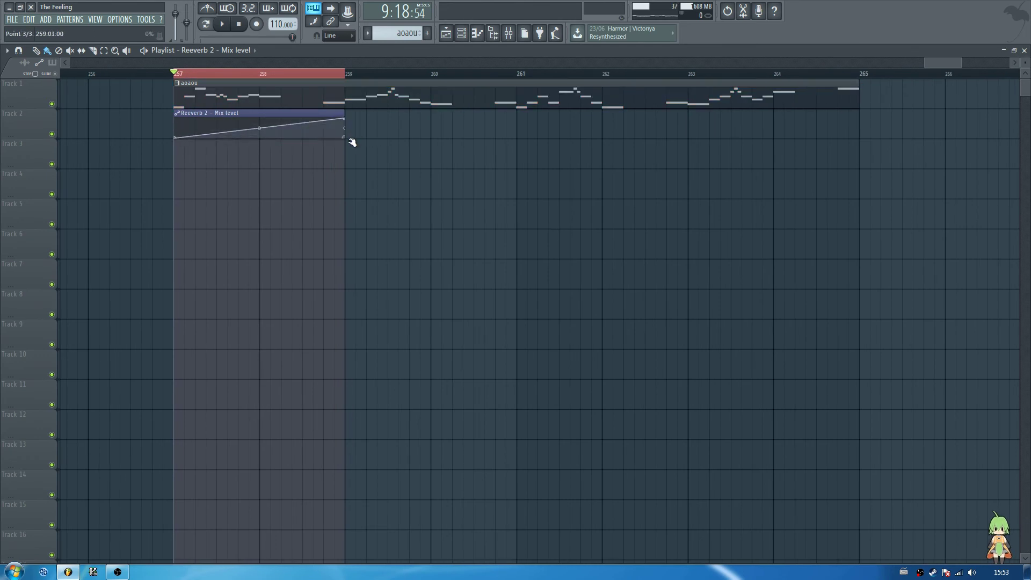
left_click_drag(259, 128, 268, 138)
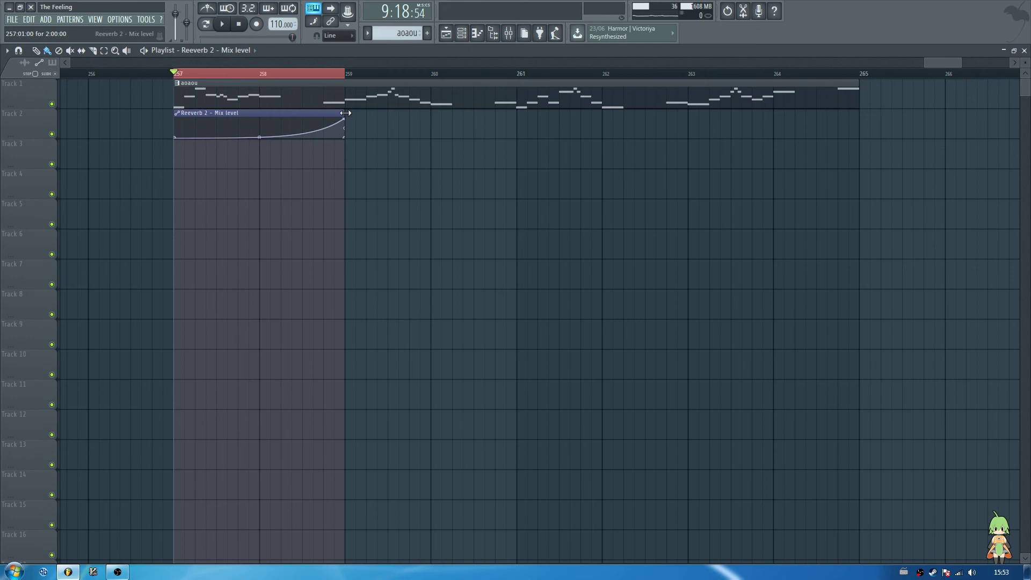
Repeat the Reeverb 2 mix level automation clip every two bars under the melody up to bar 265 and clear the time selection
left_click_drag(353, 119, 720, 123)
key("ctrl+d")
key("space")
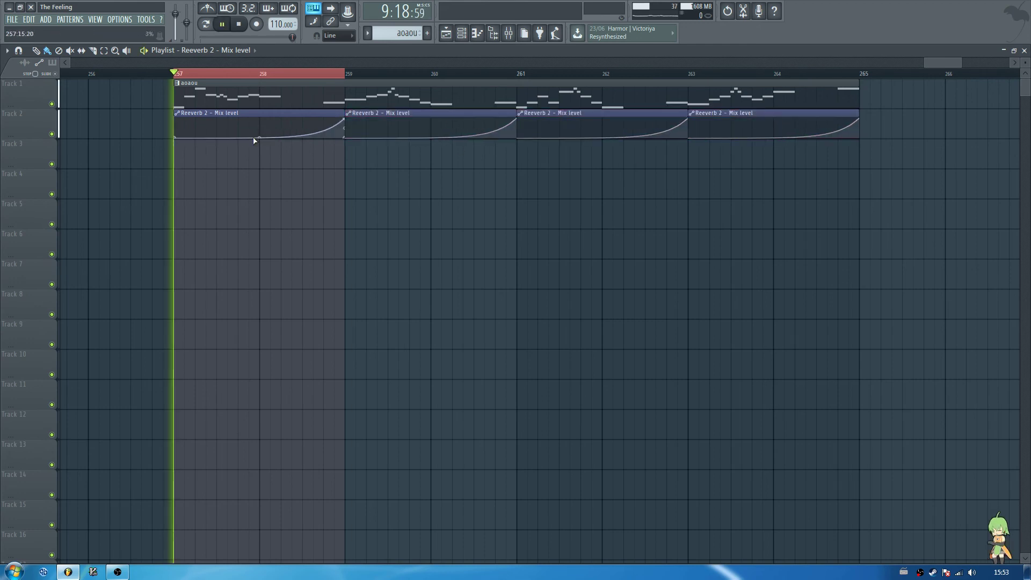
left_click(175, 73)
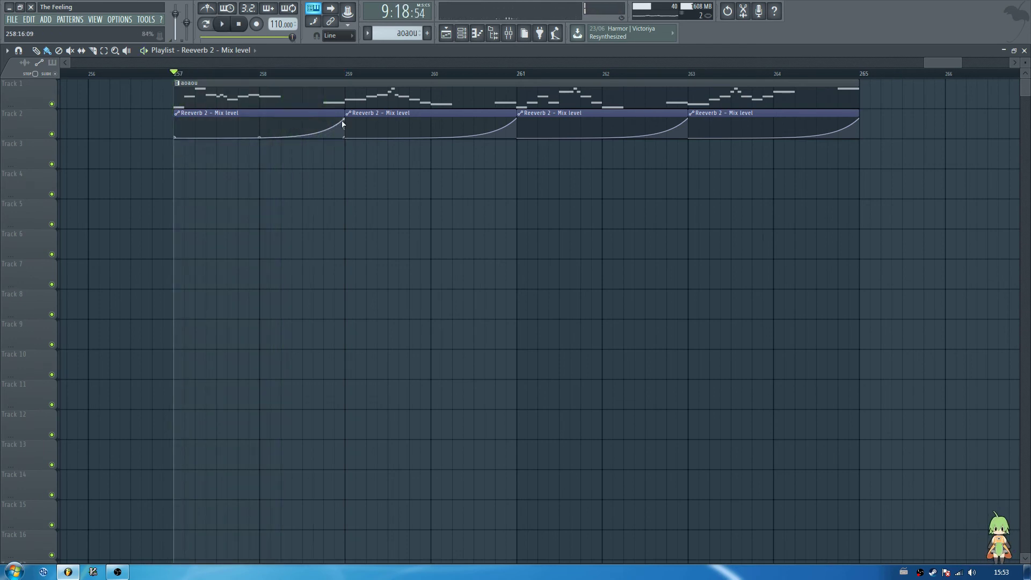
Move the mix level automation's peak about a quarter bar before the clip's end and preview the result from bar 257
left_click_drag(344, 119, 325, 119)
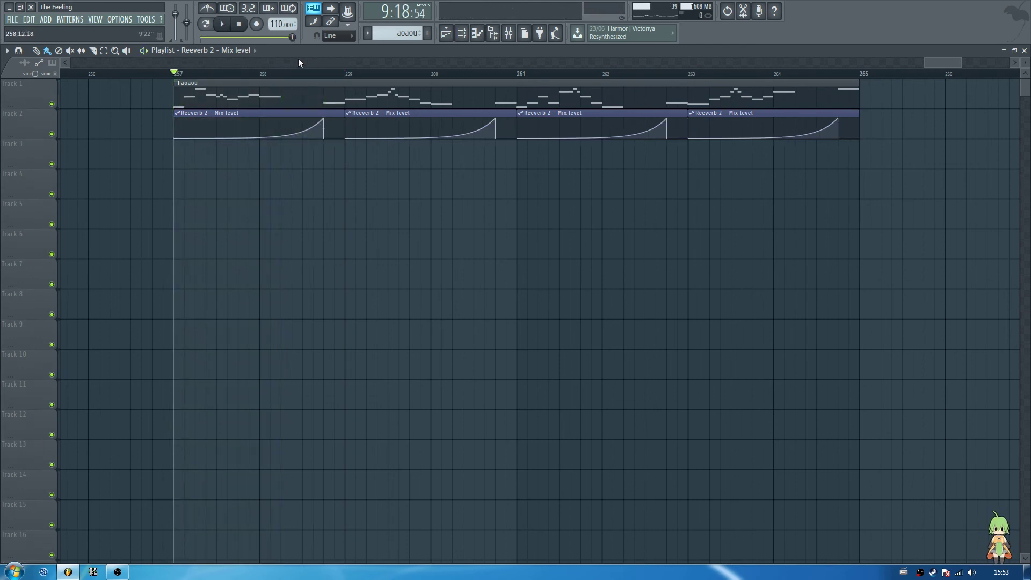
key("space")
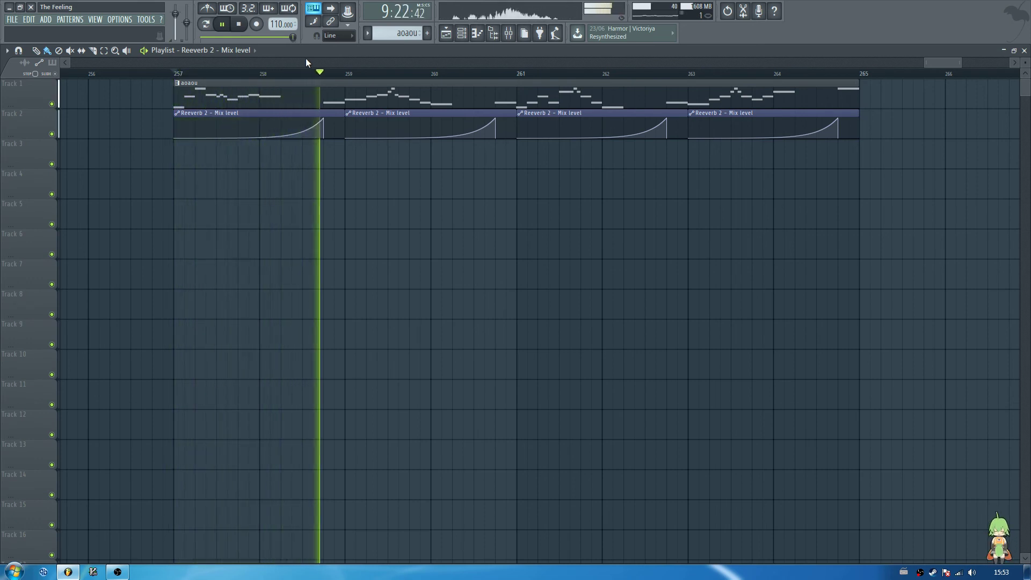
key("space")
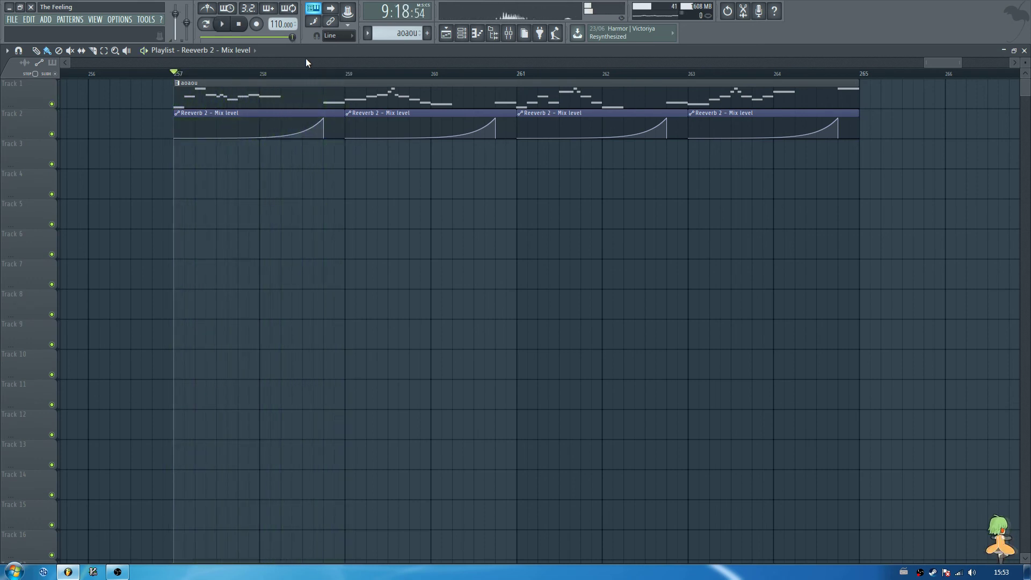
Show the unsorted channels in the channel rack and open the original Harmor #3 instrument of the melody
left_click(509, 33)
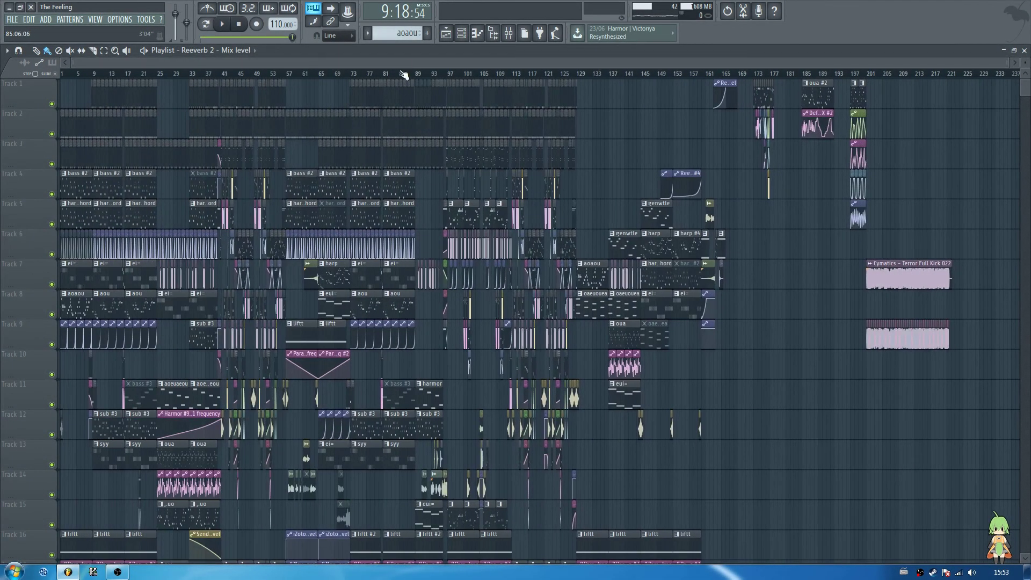
scroll(405, 64, "up", 4)
left_click_drag(406, 61, 111, 62)
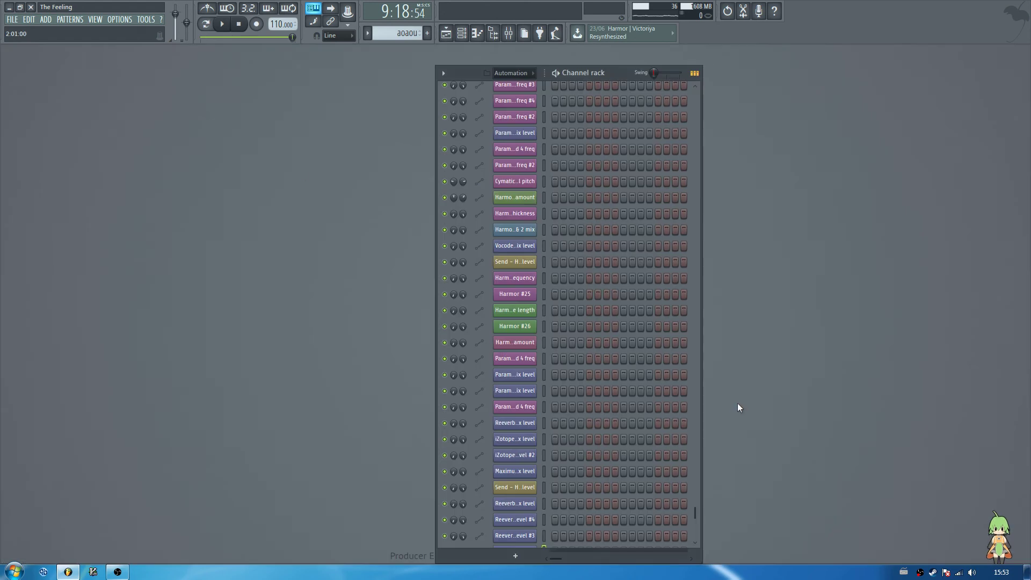
left_click(511, 119)
scroll(568, 262, "up", 10)
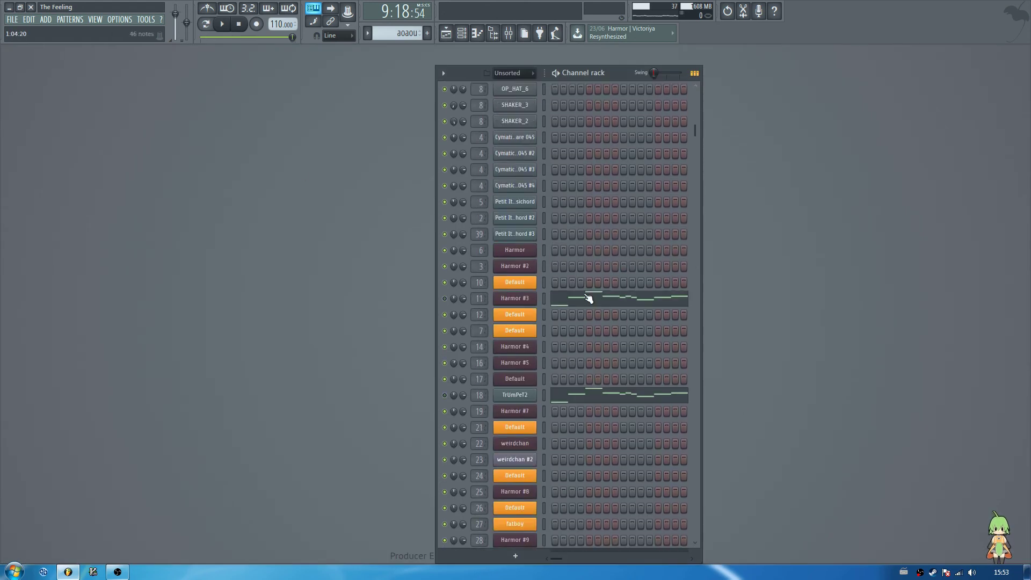
scroll(577, 317, "down", 5)
scroll(539, 372, "down", 5)
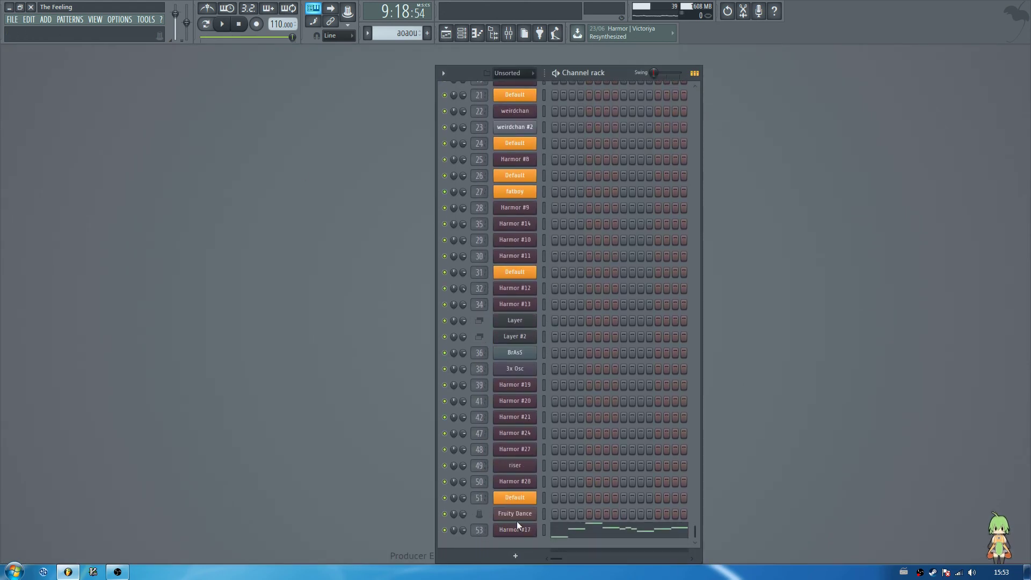
scroll(578, 380, "up", 4)
scroll(578, 380, "up", 5)
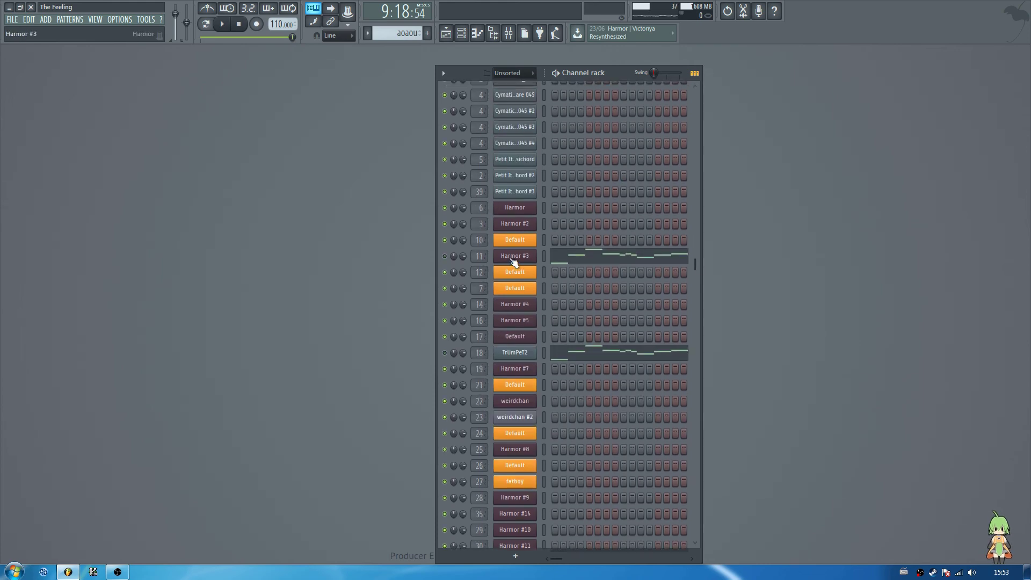
left_click(513, 260)
left_click_drag(393, 150, 486, 86)
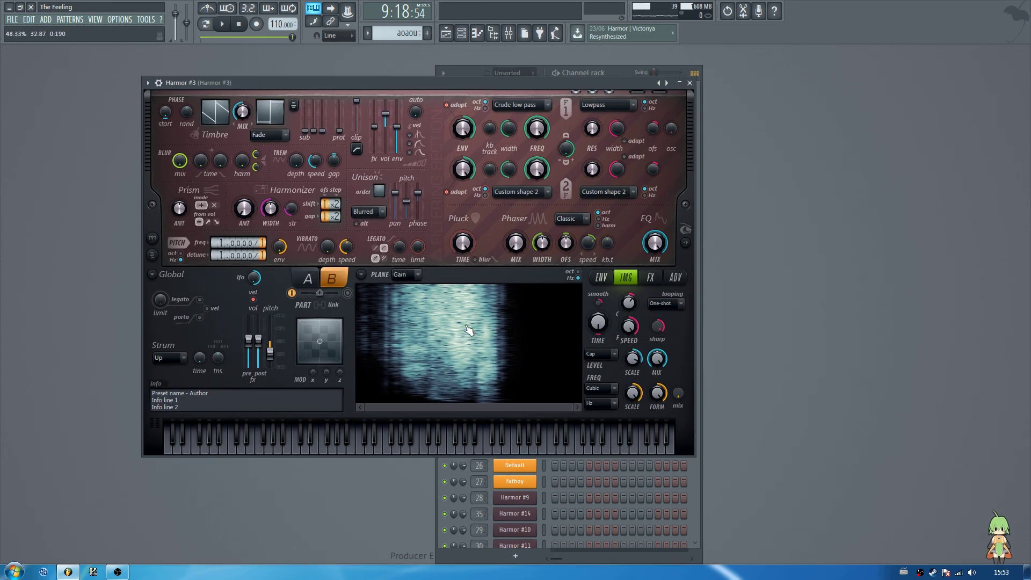
Enable only part B of Harmor #3 and audition its sound with several notes
left_click(291, 292)
left_click(348, 292)
left_click(295, 450)
left_click(324, 450)
left_click(370, 449)
left_click(397, 450)
left_click(372, 449)
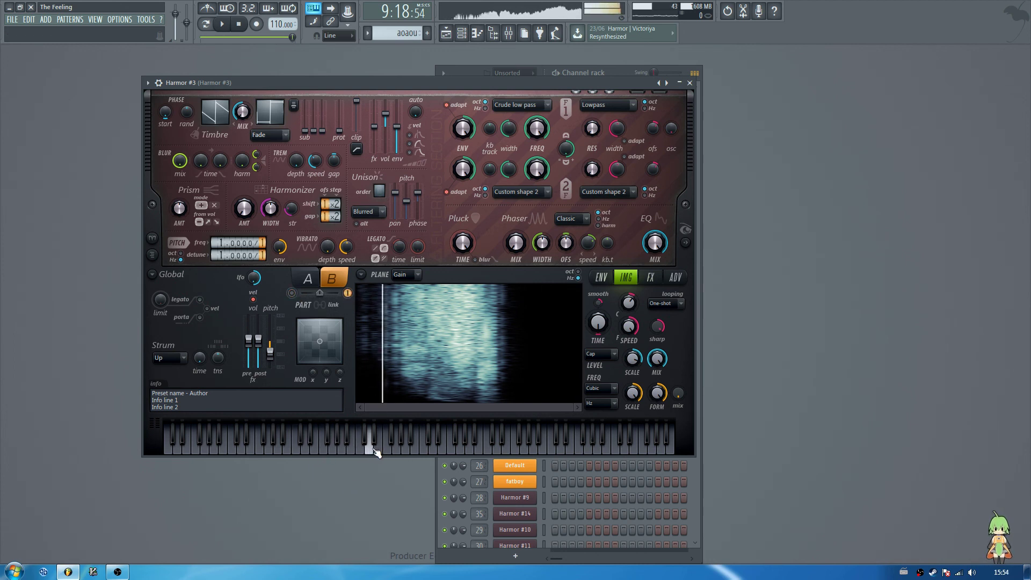
left_click(334, 450)
left_click(323, 449)
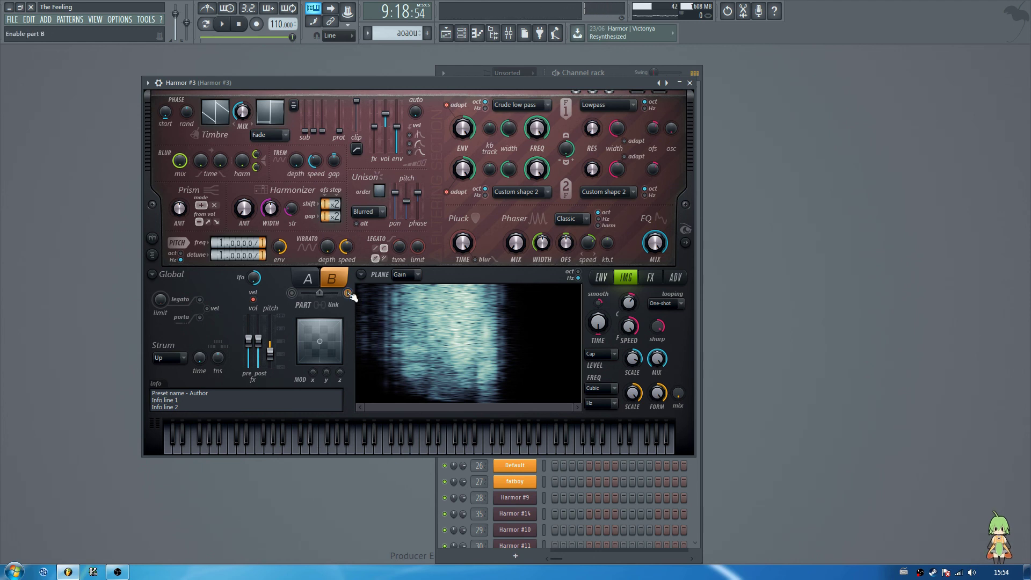
Enable only part A of Harmor #3, display its settings and audition its unison sound with several notes
left_click(292, 293)
left_click(328, 450)
left_click(310, 277)
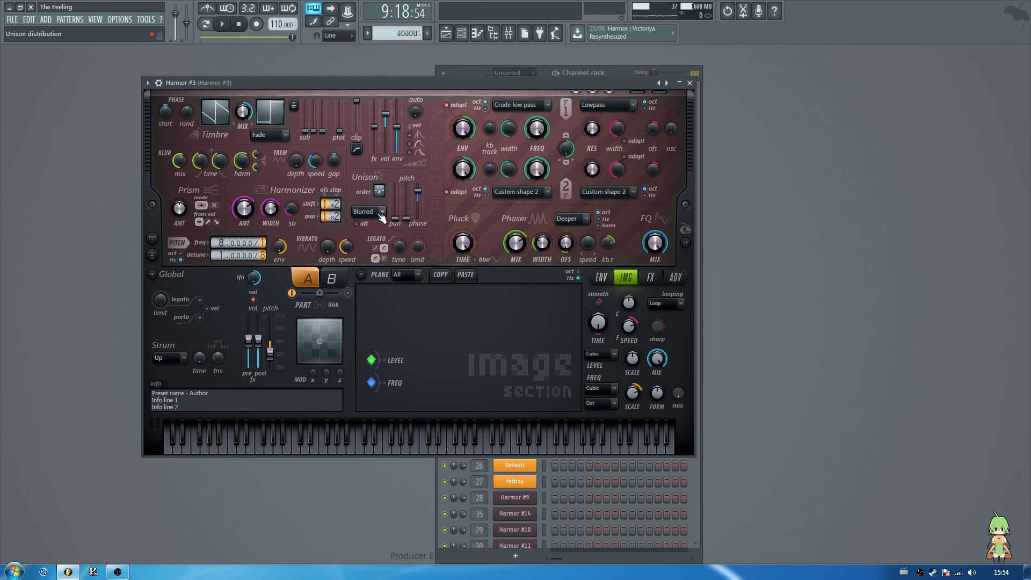
left_click_drag(394, 224, 406, 217)
key("v")
key("b")
key("n")
key("m")
key("comma")
key("x")
key("c")
Display the pluck shape envelope of Harmor #3's part A, audition the pluck with a few notes and close the instrument
left_click(601, 277)
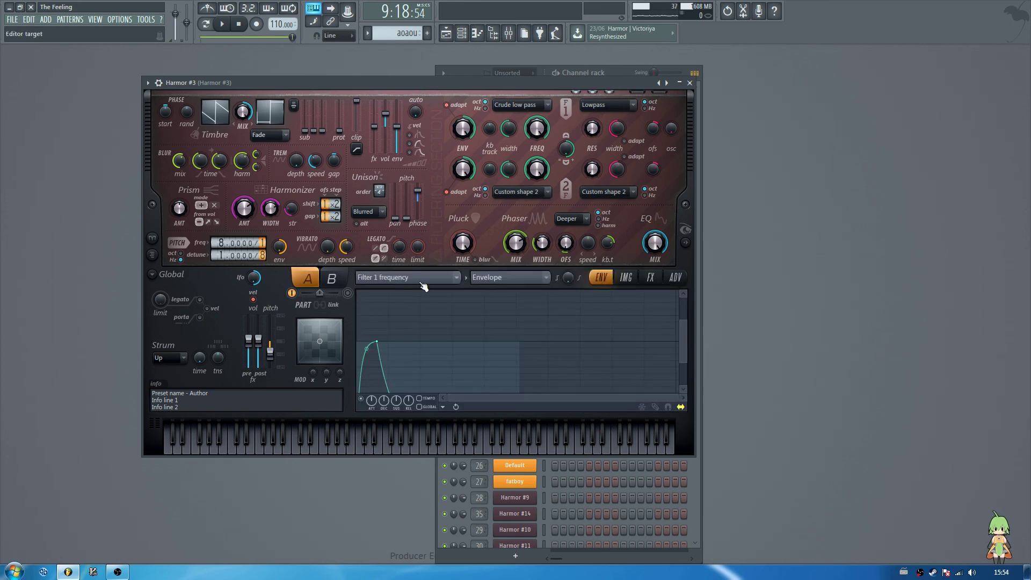
left_click(403, 274)
left_click(579, 364)
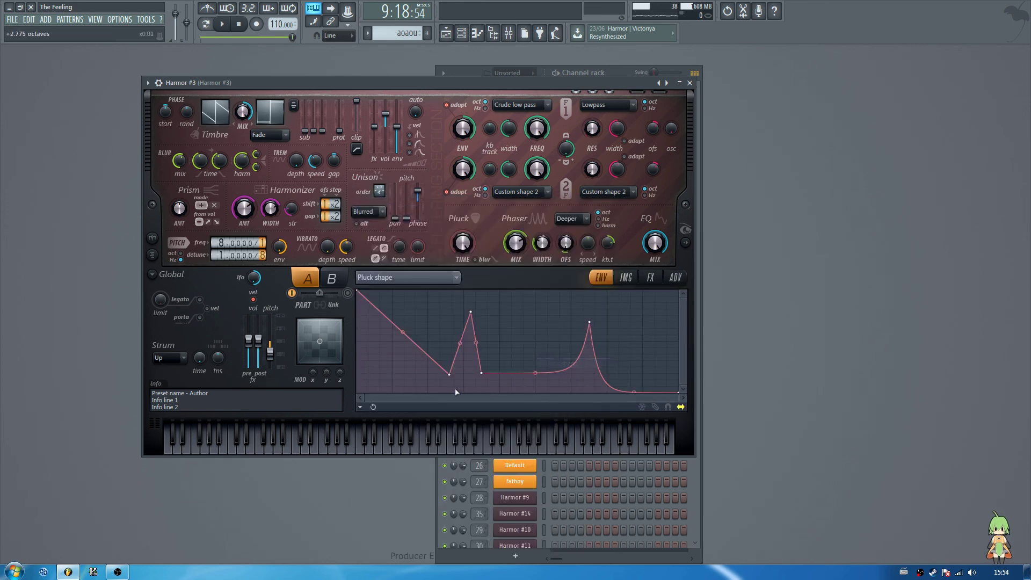
left_click_drag(473, 241, 472, 231)
key("n")
key("v")
key("v")
key("v")
key("Escape")
Look through the channel rack, return to the playlist and examine the clips at the song's beginning
scroll(454, 281, "down", 3)
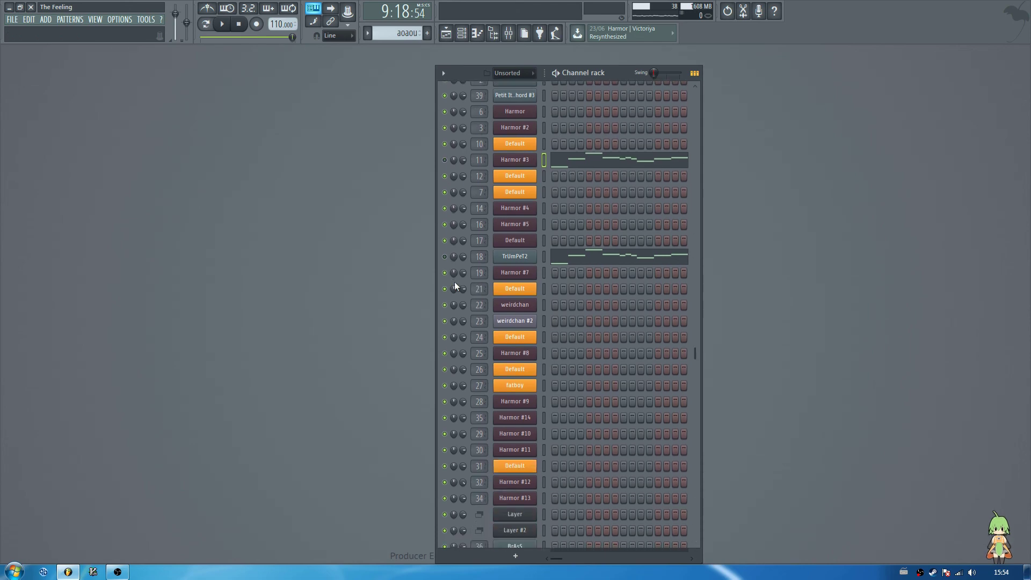
scroll(521, 353, "down", 6)
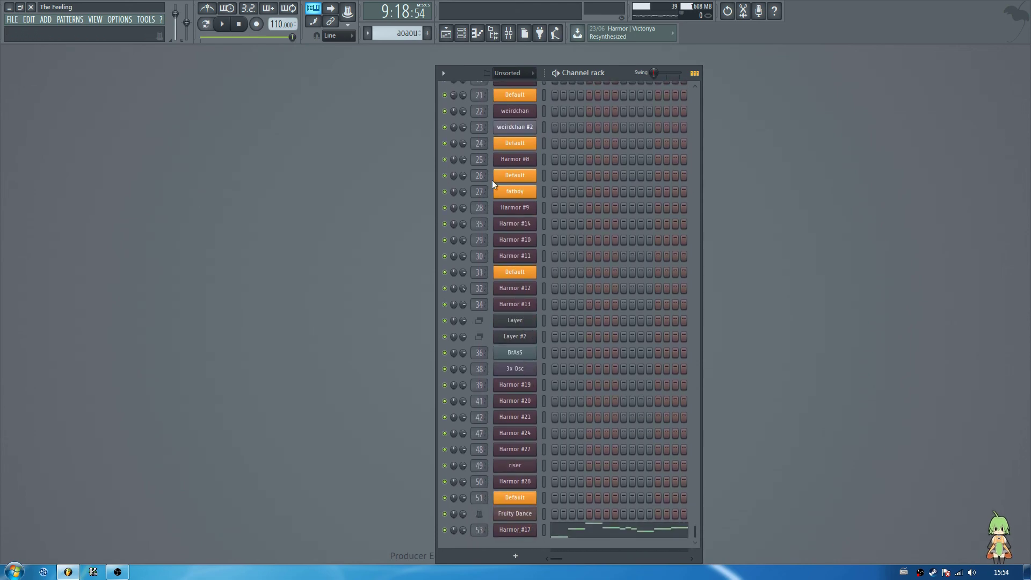
scroll(496, 185, "up", 12)
left_click(446, 34)
scroll(423, 64, "down", 2)
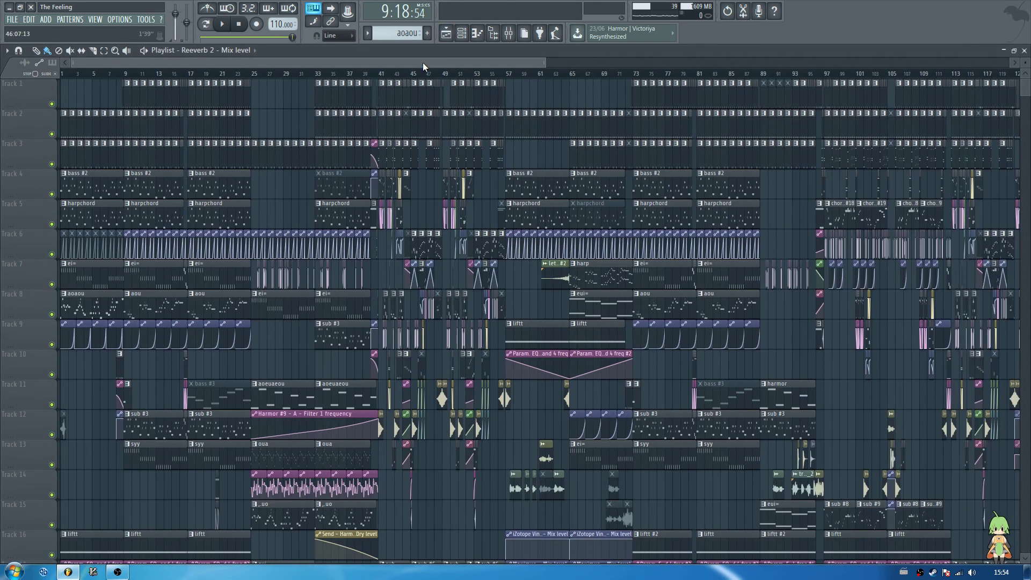
scroll(262, 63, "up", 3)
left_click_drag(263, 63, 168, 60)
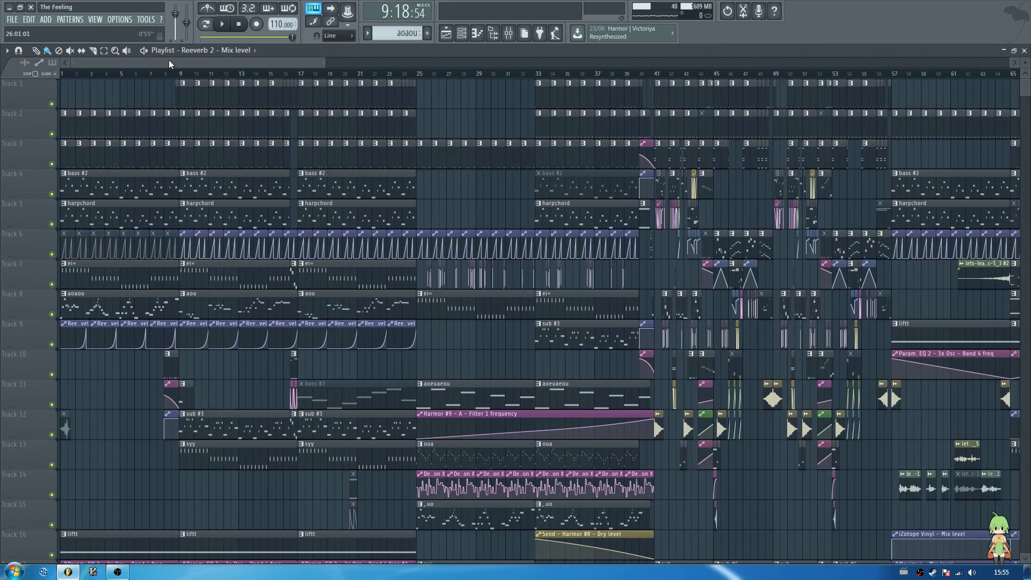